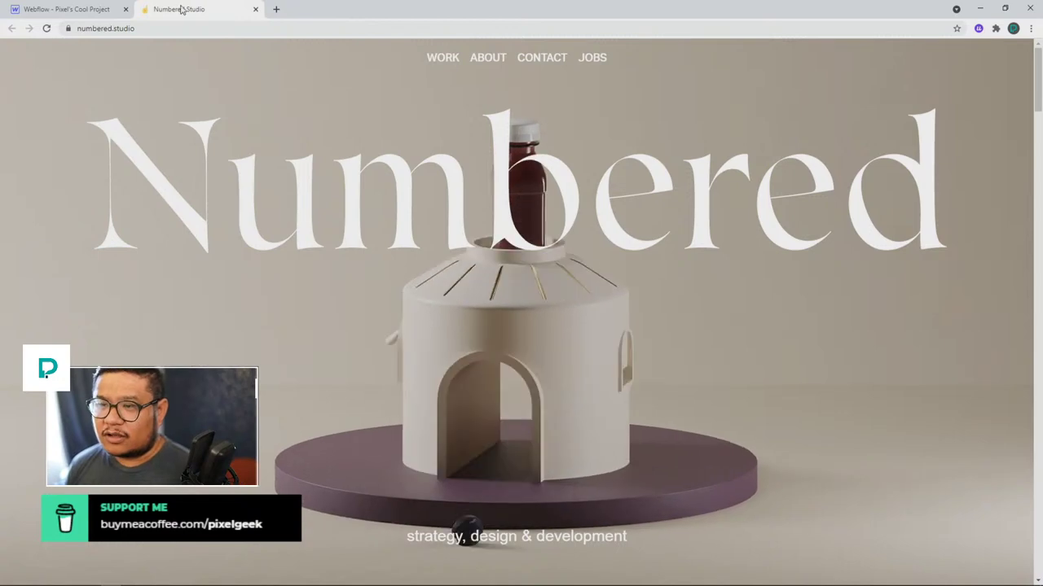
Switch to the Webflow project and add a Section element to the page body.
left_click(87, 9)
left_click(10, 216)
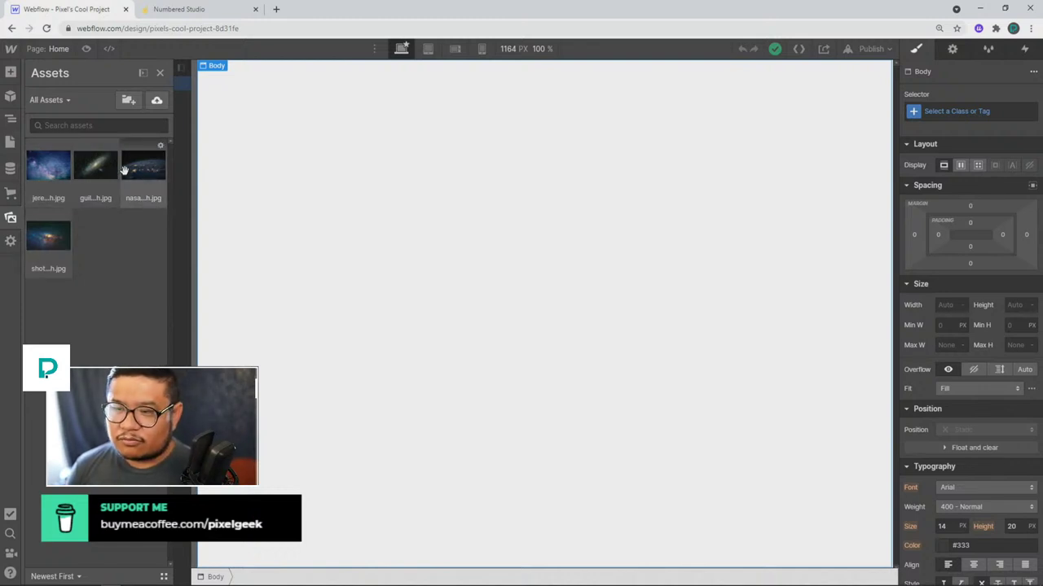
key("z")
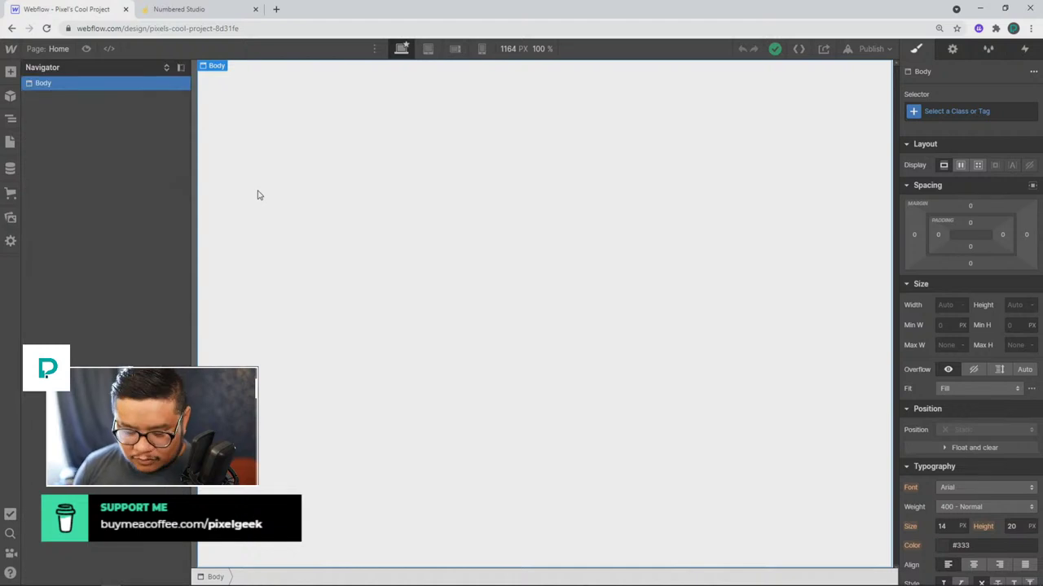
key("a")
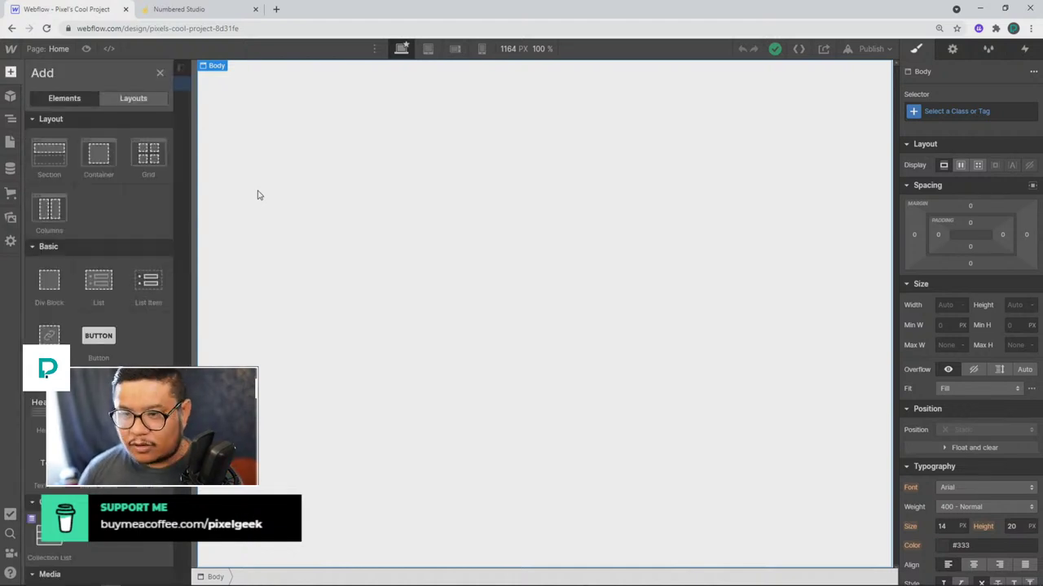
left_click(47, 163)
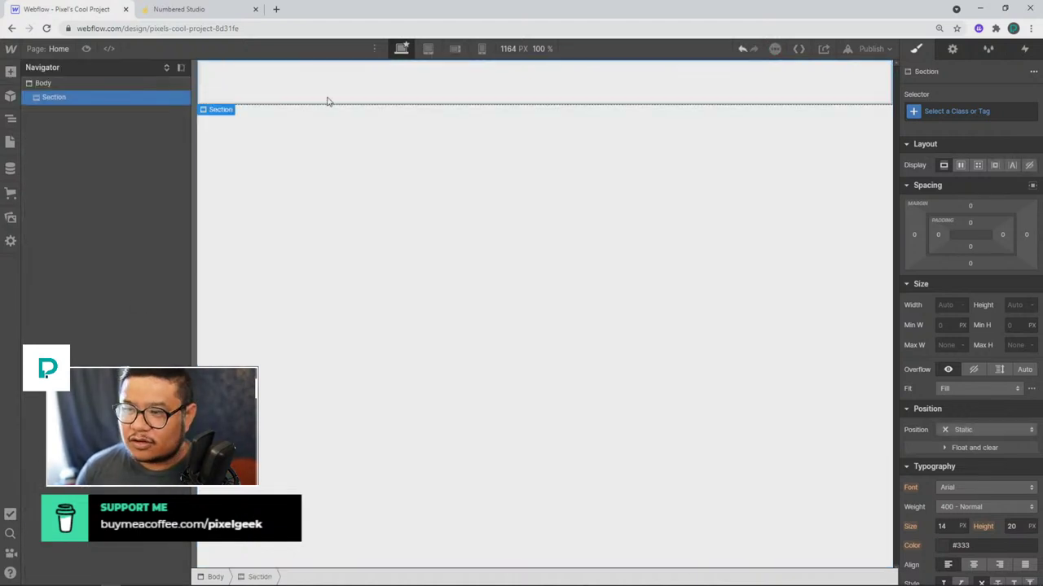
Give the new section the class hero and set its height to 100 VH.
left_click(945, 112)
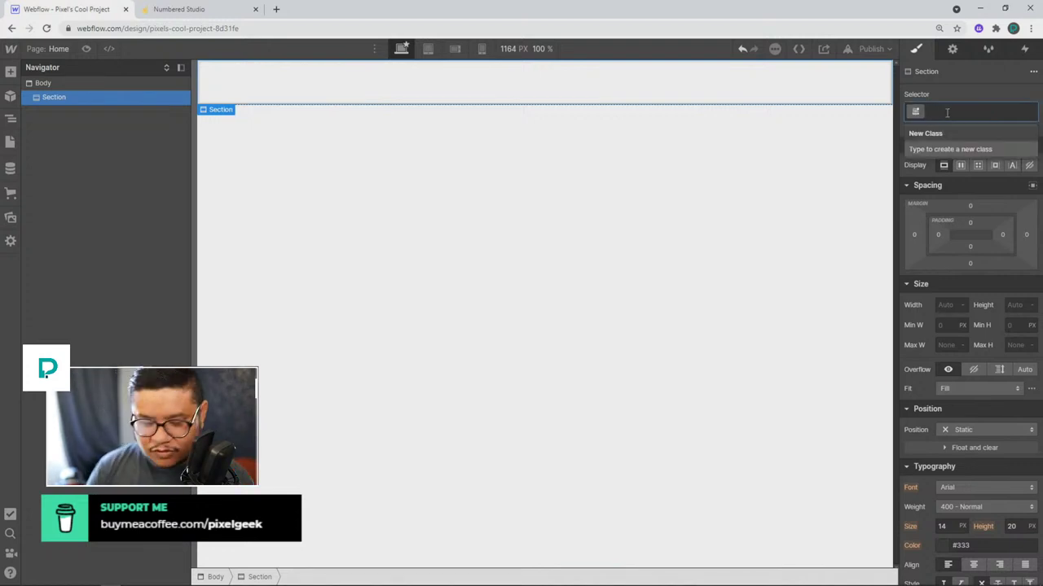
type("hero")
key("Return")
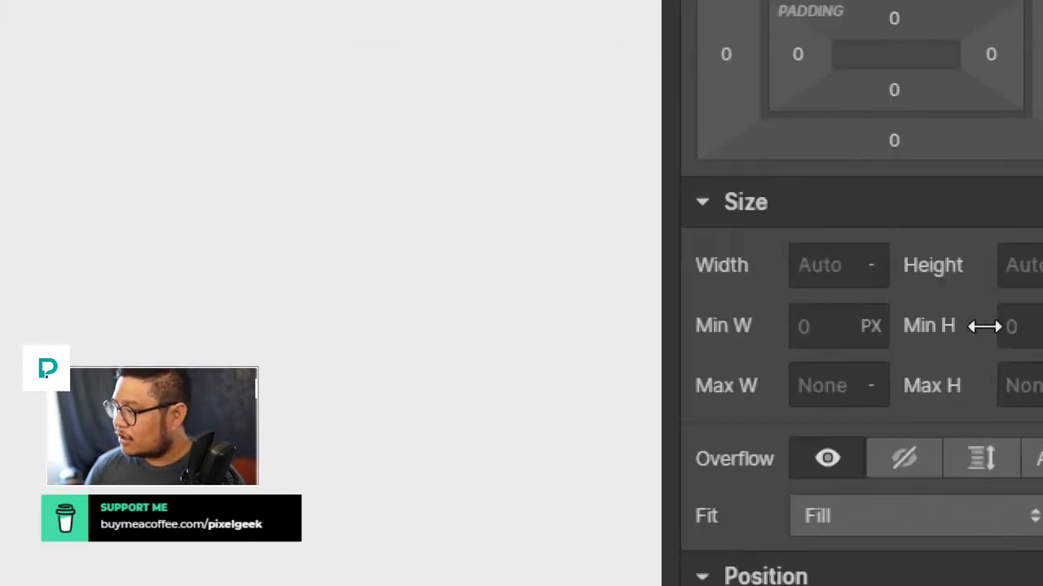
left_click(1013, 307)
type("100vh")
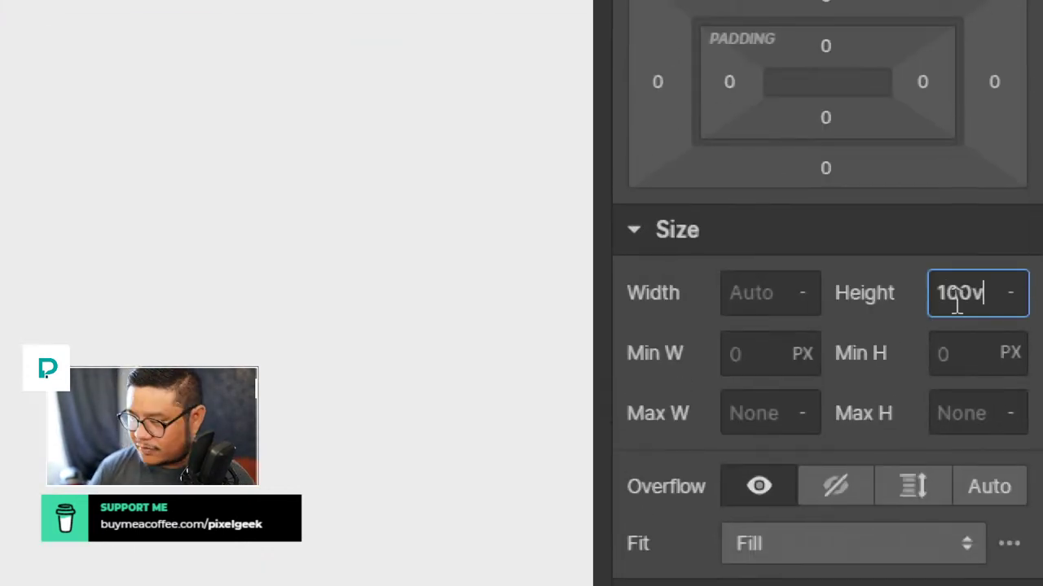
key("Return")
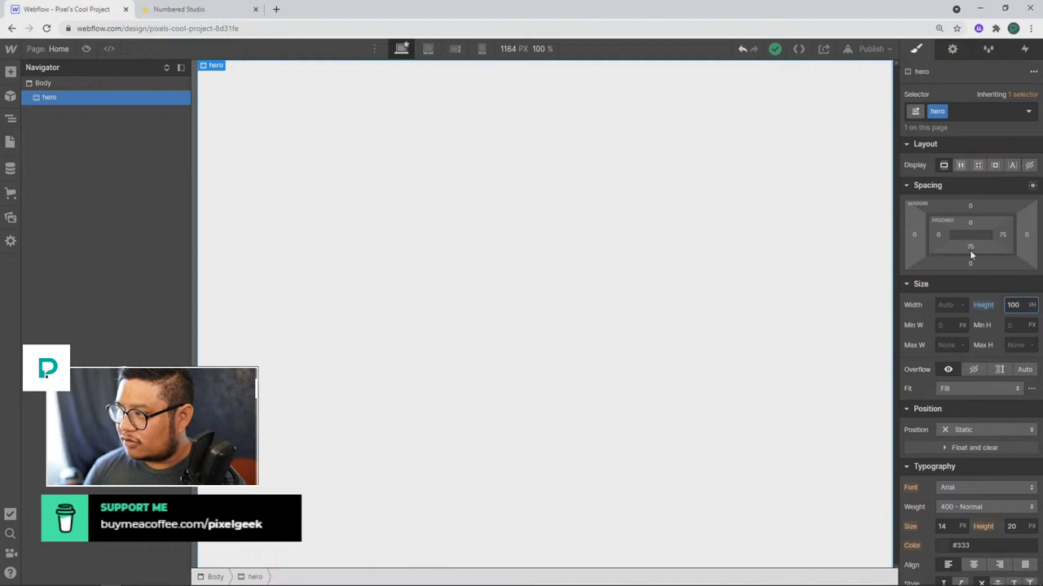
Inspect the CSS generated for the hero class in the code export preview, and close it.
left_click(800, 48)
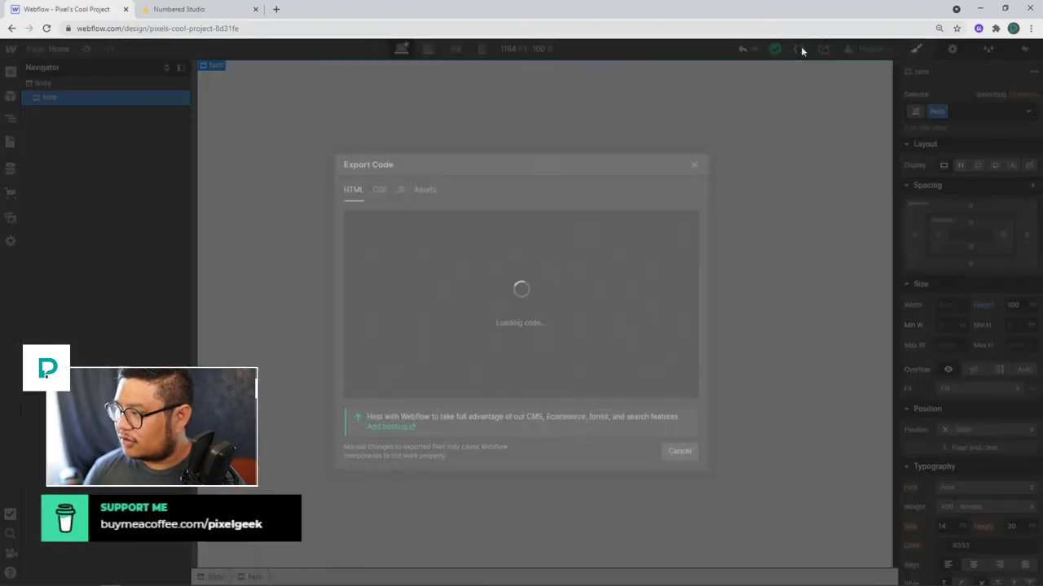
left_click(376, 187)
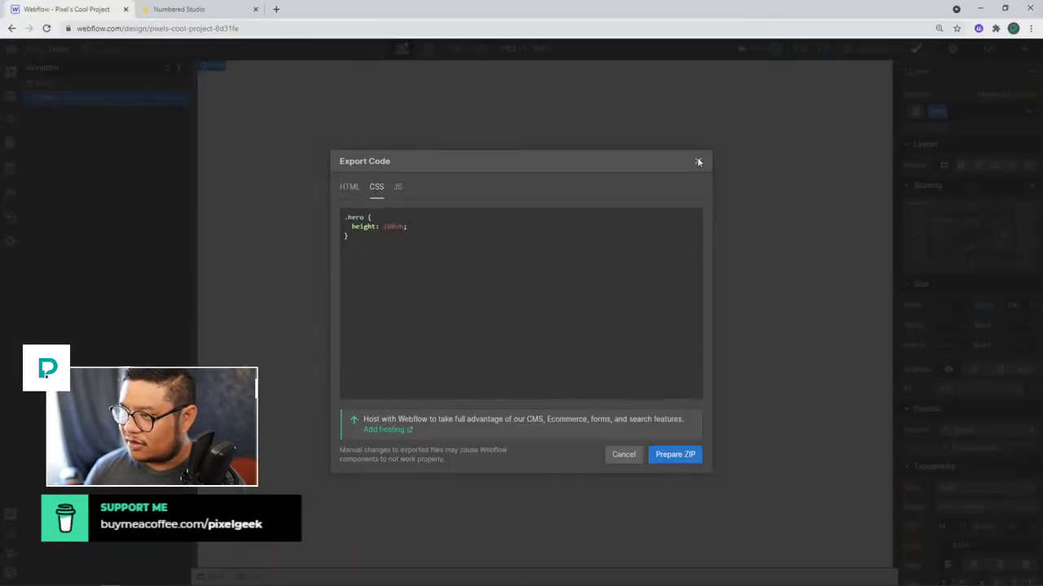
left_click(698, 163)
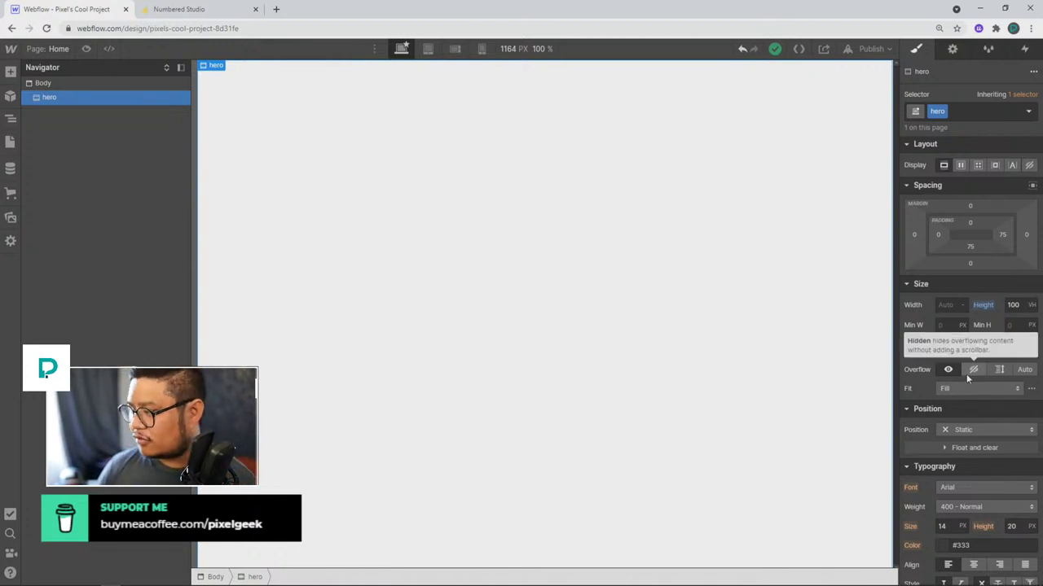
Set the hero section's position to Relative.
scroll(966, 377, "down", 1)
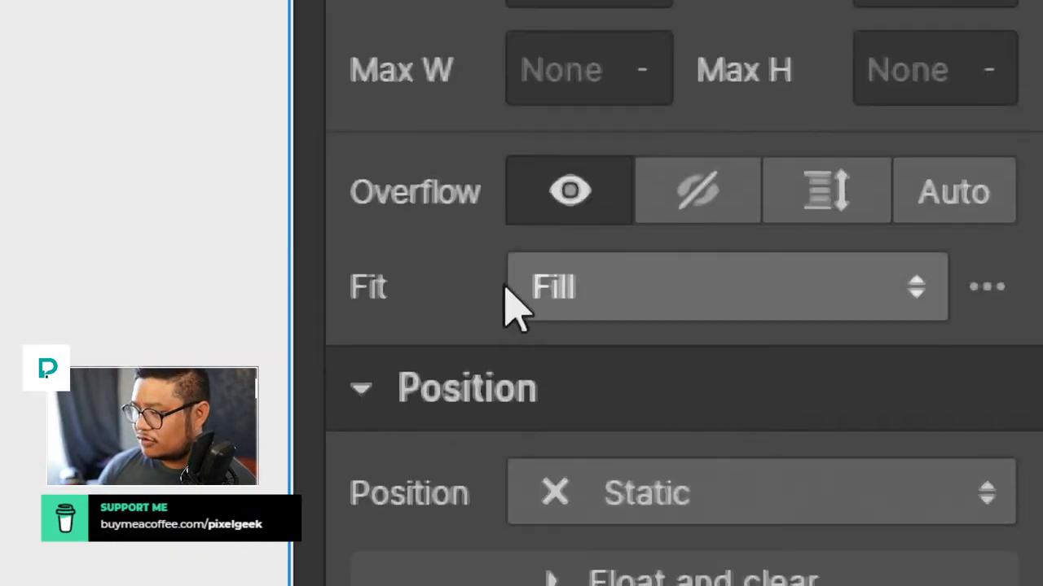
scroll(530, 383, "down", 2)
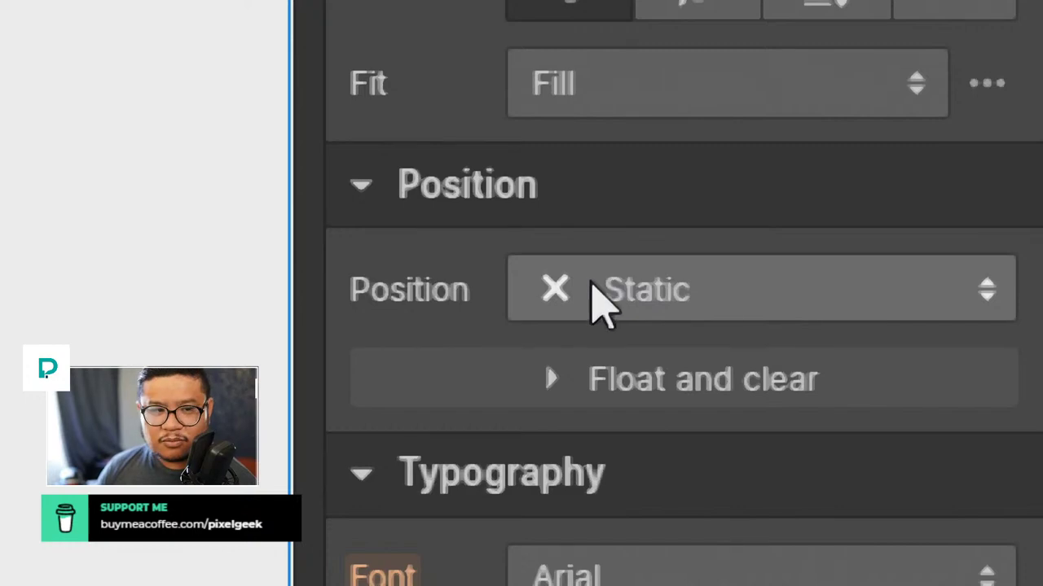
left_click(592, 277)
left_click(611, 356)
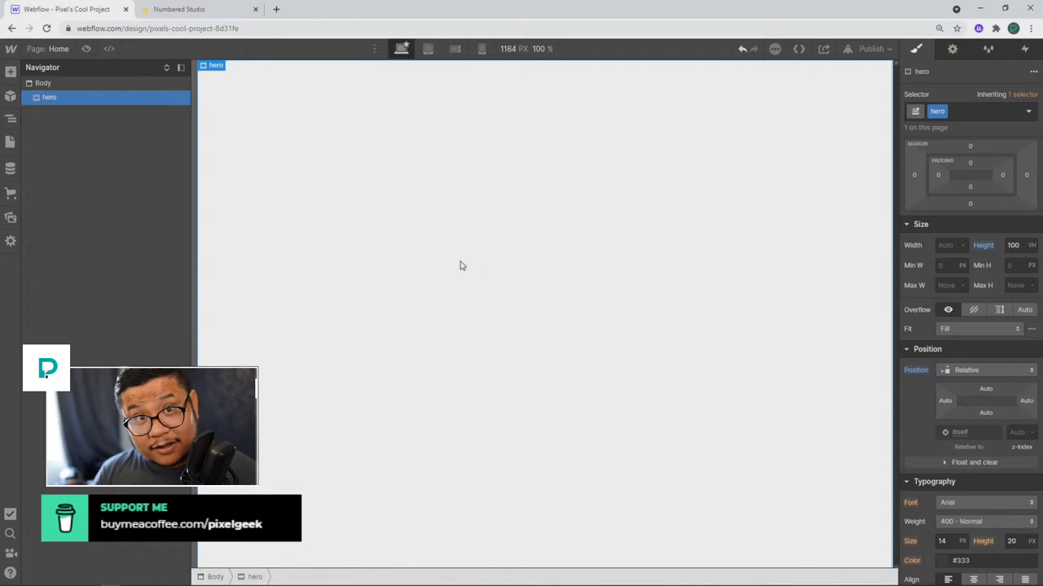
Place the blue and purple starry sky image from the assets inside the hero section, keeping its default image settings.
key("a")
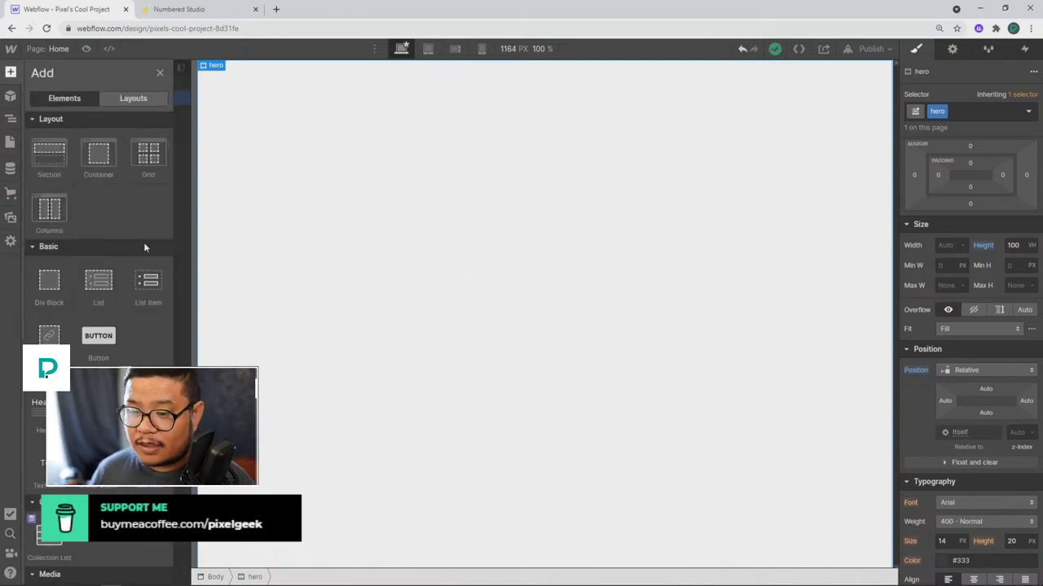
left_click(11, 217)
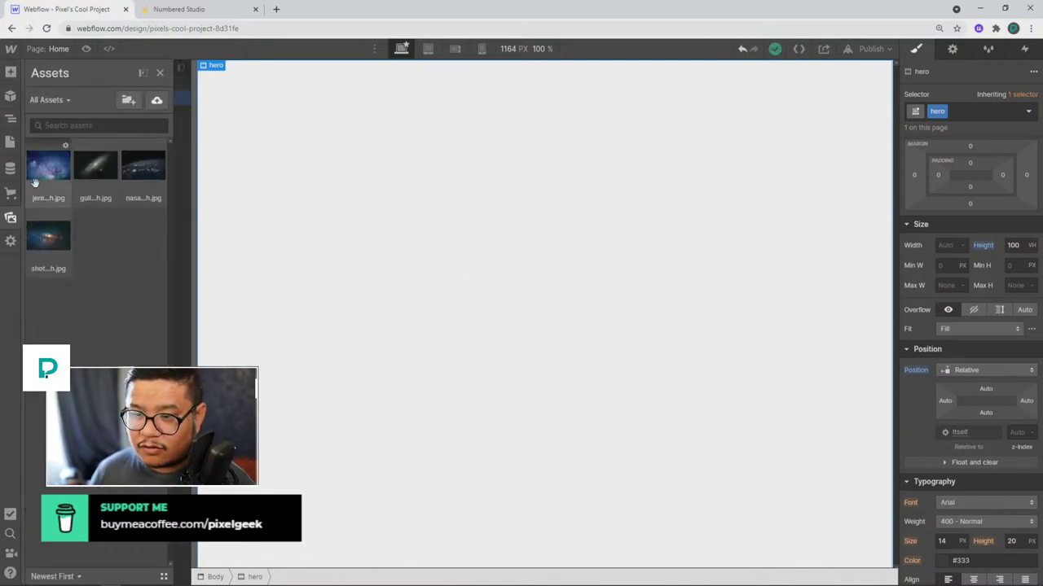
left_click_drag(47, 171, 323, 167)
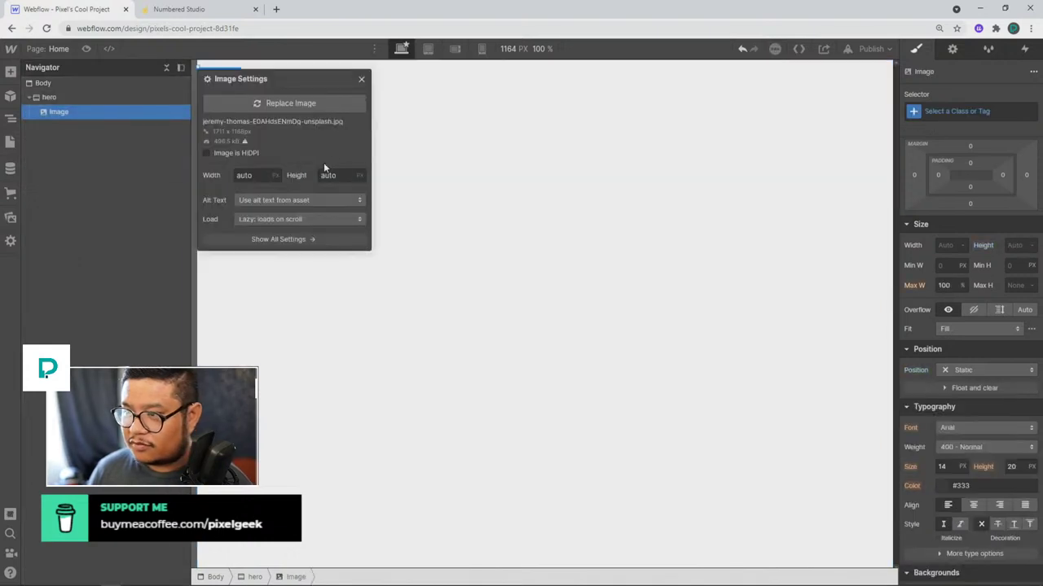
left_click(361, 79)
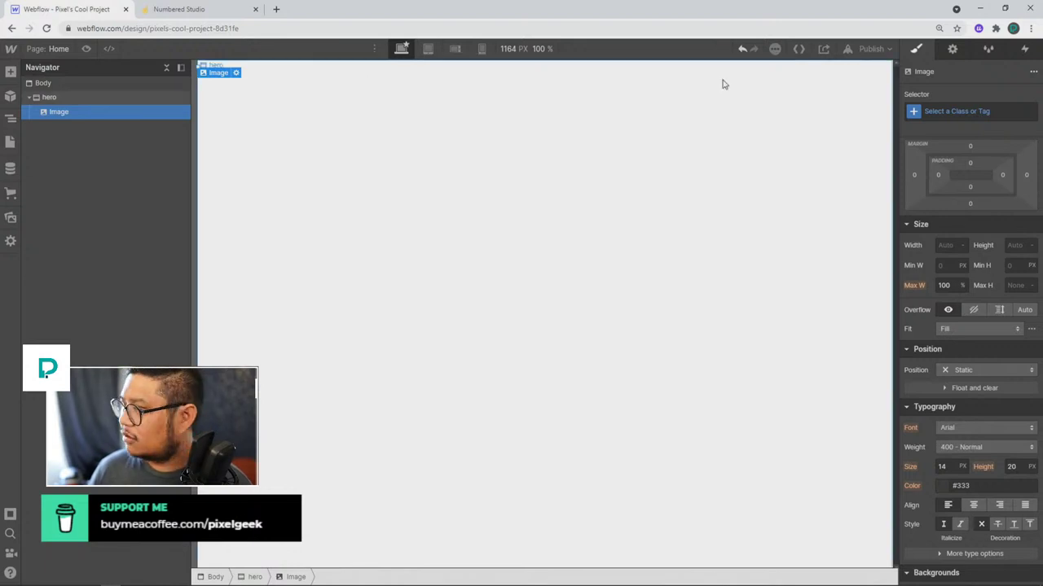
left_click(949, 48)
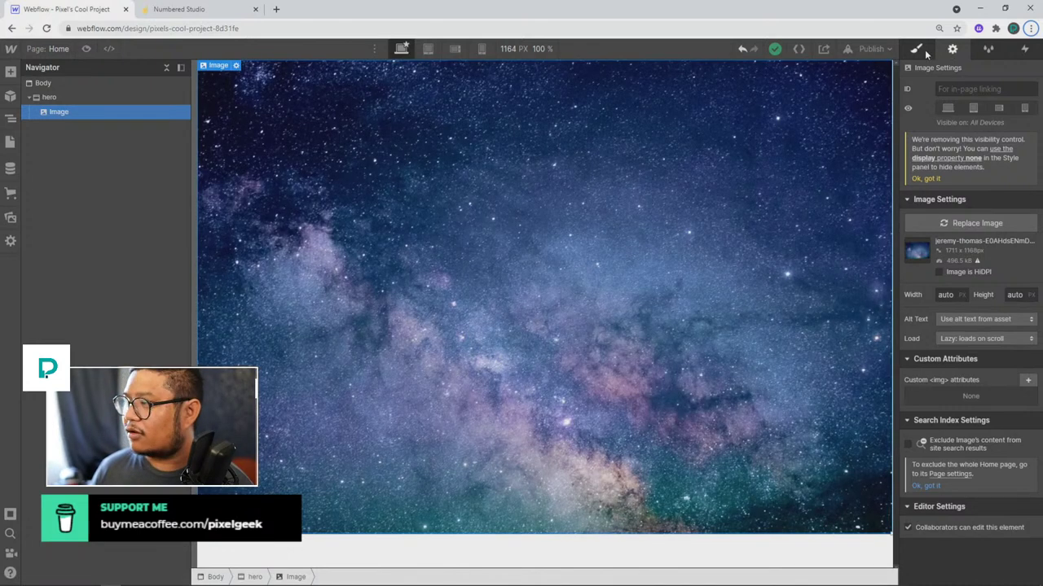
left_click(917, 49)
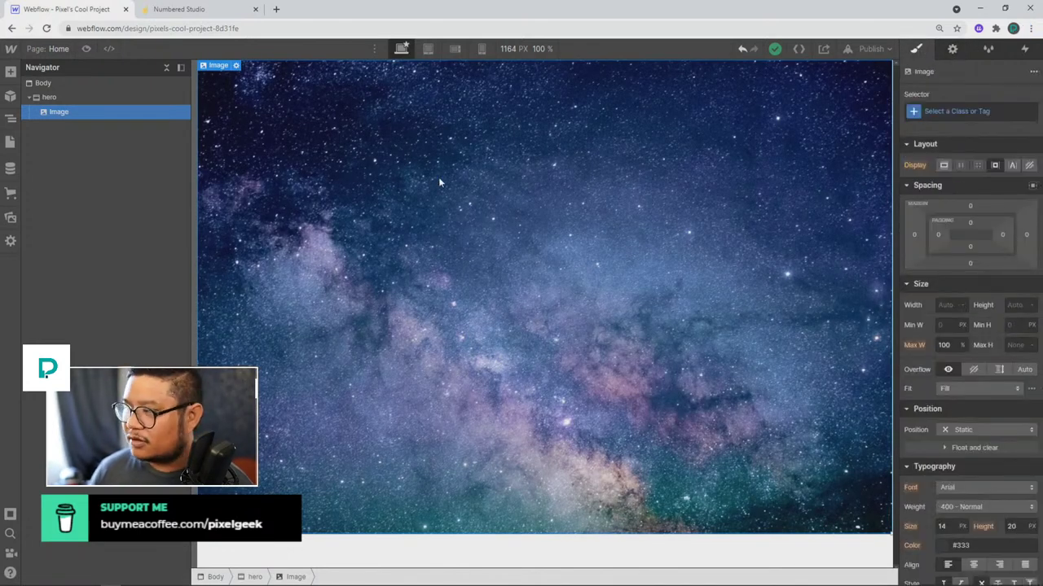
left_click(946, 106)
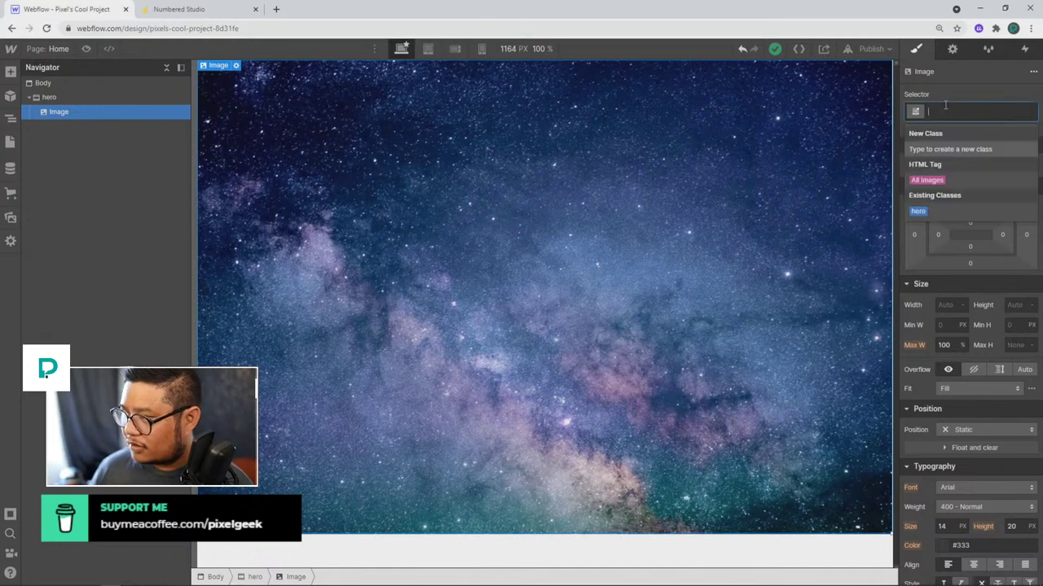
type("image 1")
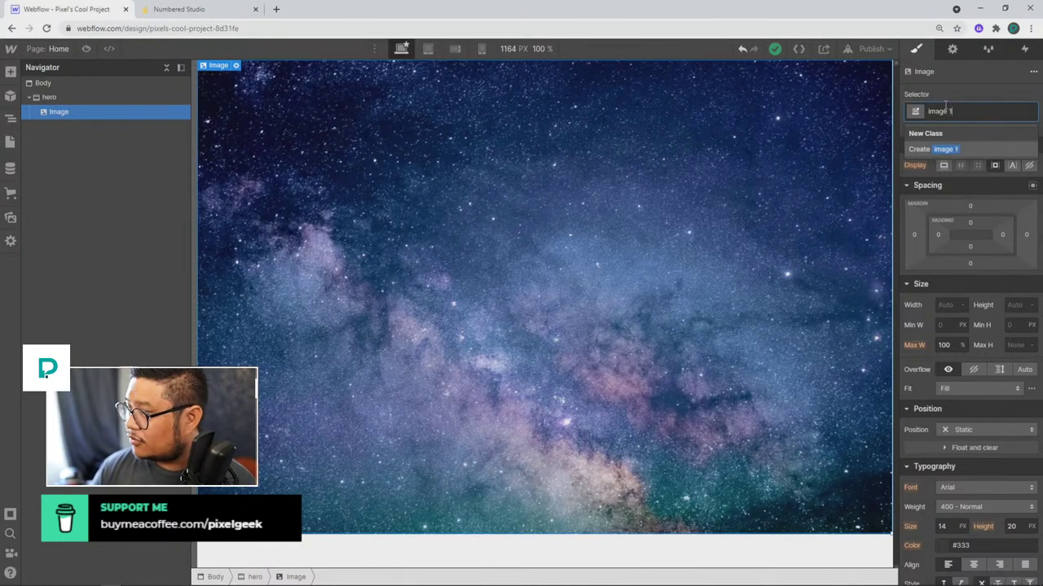
key("Return")
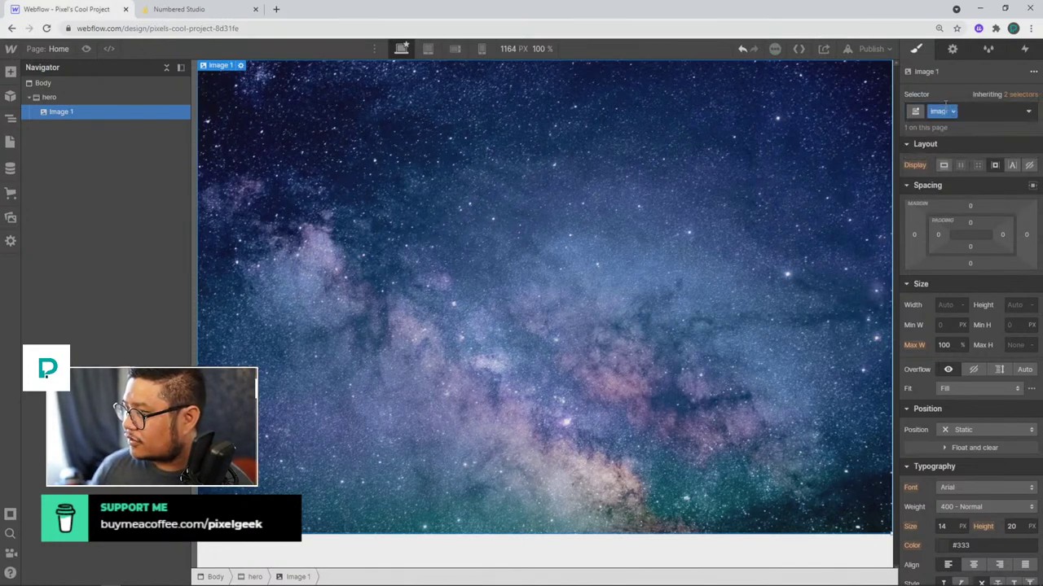
key("BackSpace")
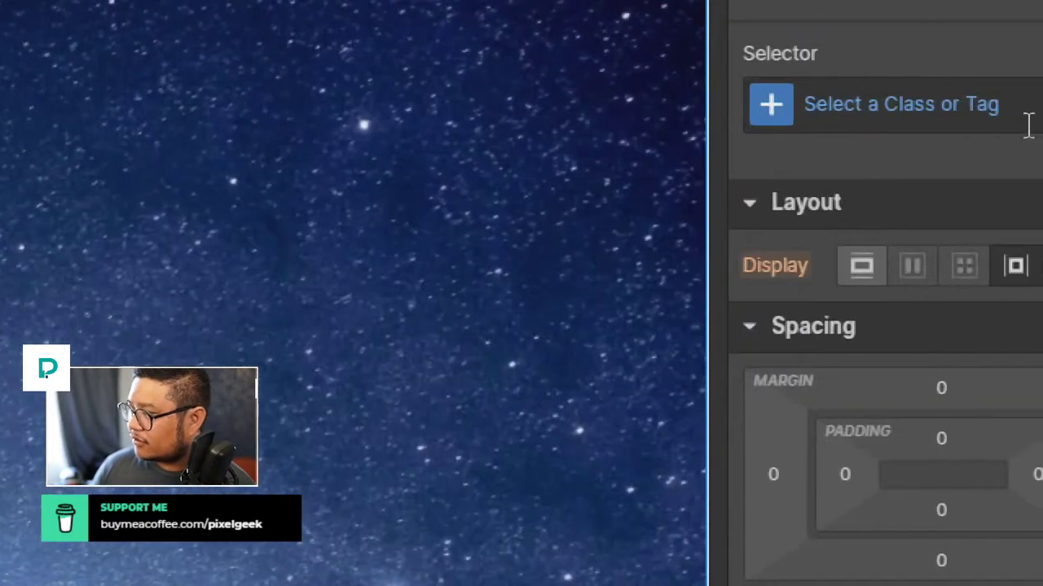
Give the starry sky image in the hero section the class image.
left_click(958, 116)
type("image")
key("Return")
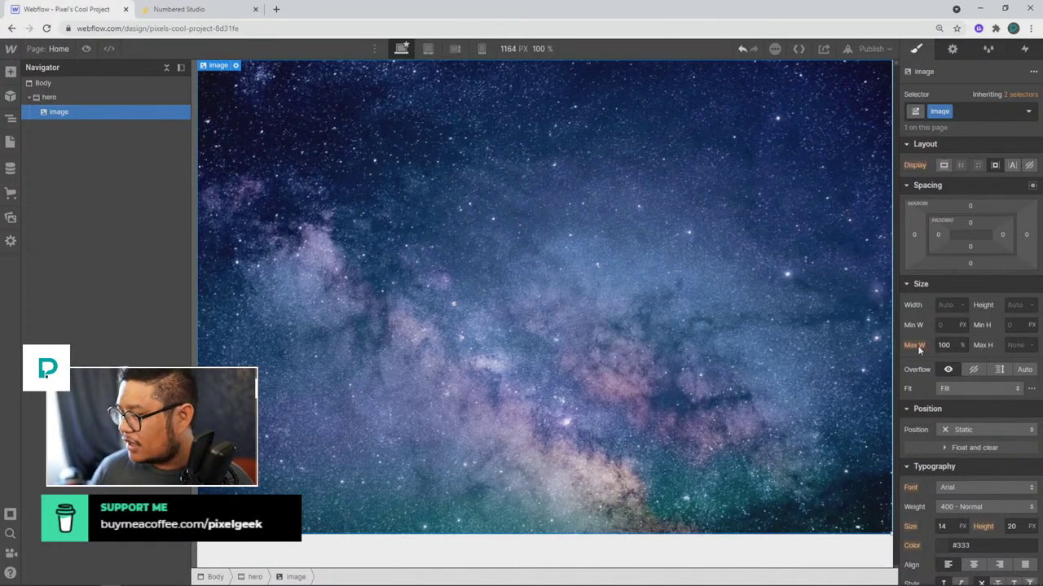
Set the image class's position to Absolute and anchor it to the top-left corner of the hero section.
left_click(961, 429)
left_click(961, 460)
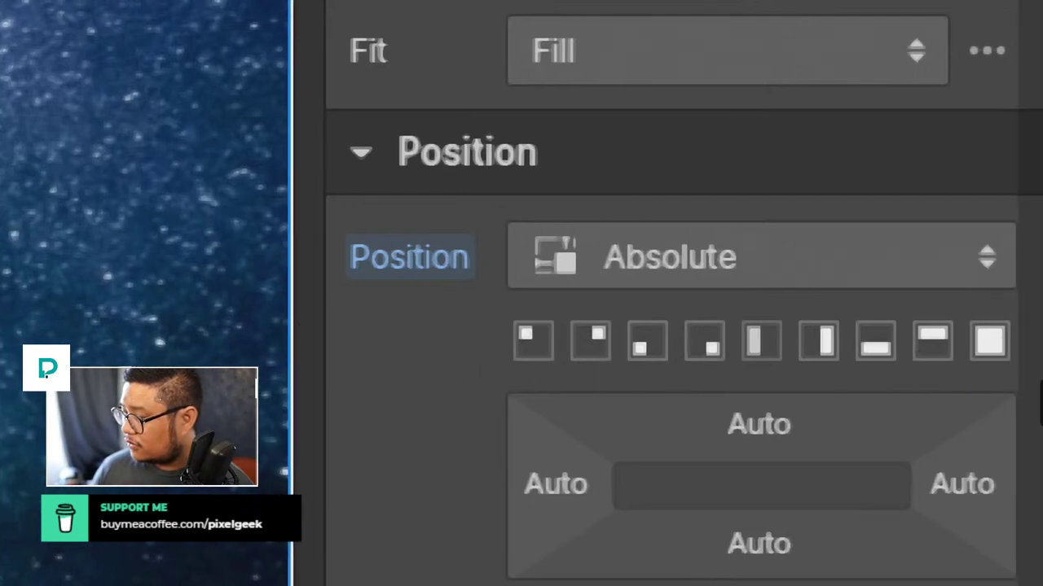
left_click(533, 347)
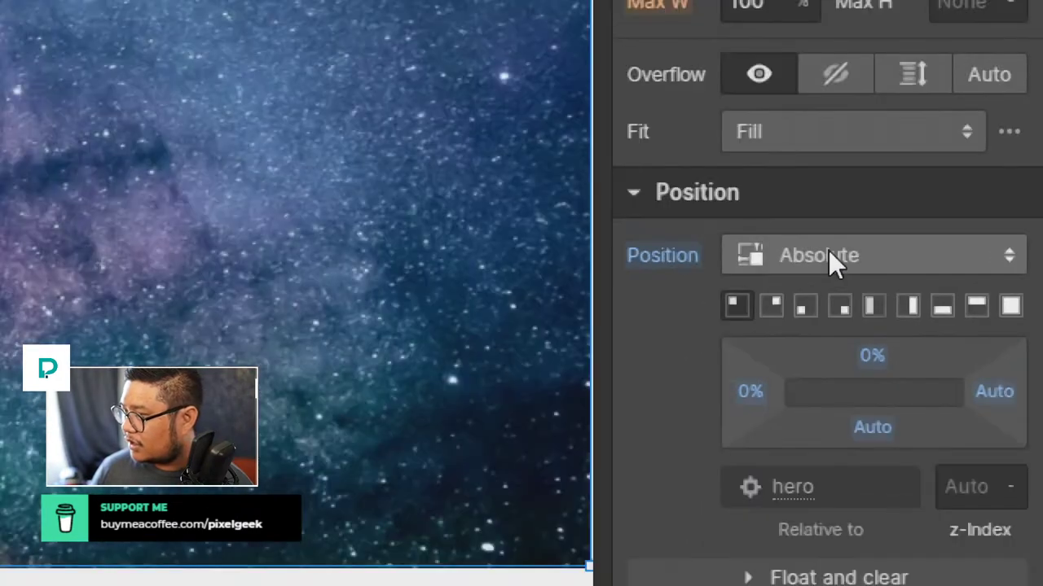
Set the image class's width to 100 VW and its height to 100 VH.
scroll(908, 76, "up", 5)
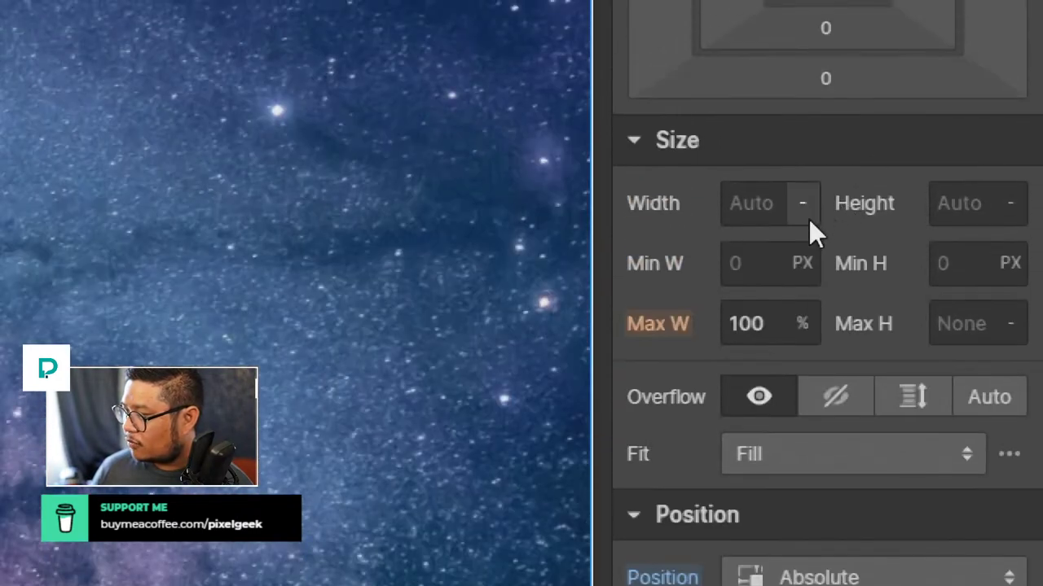
left_click(767, 205)
type("100v")
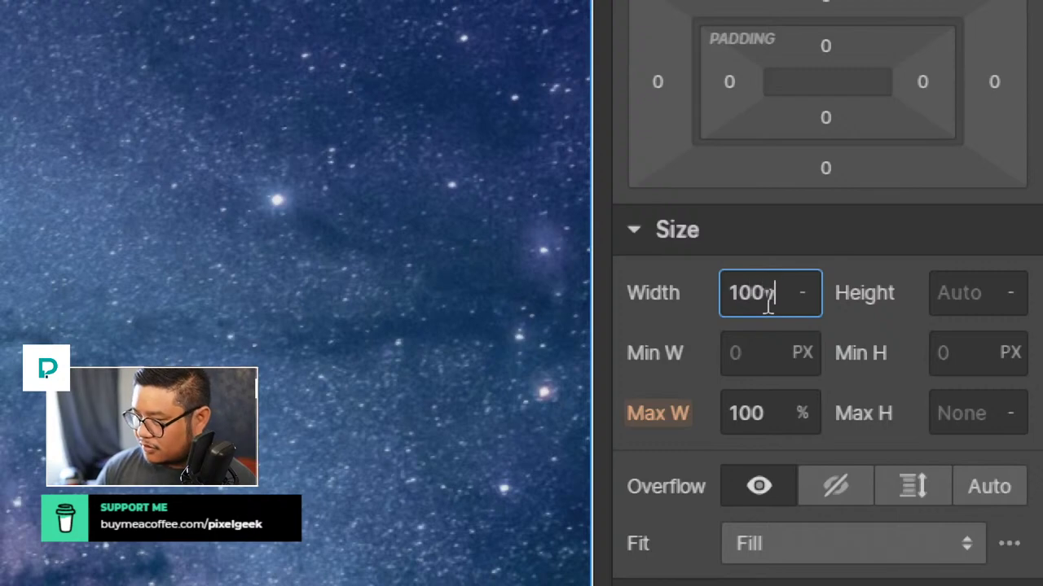
type("w")
key("Tab")
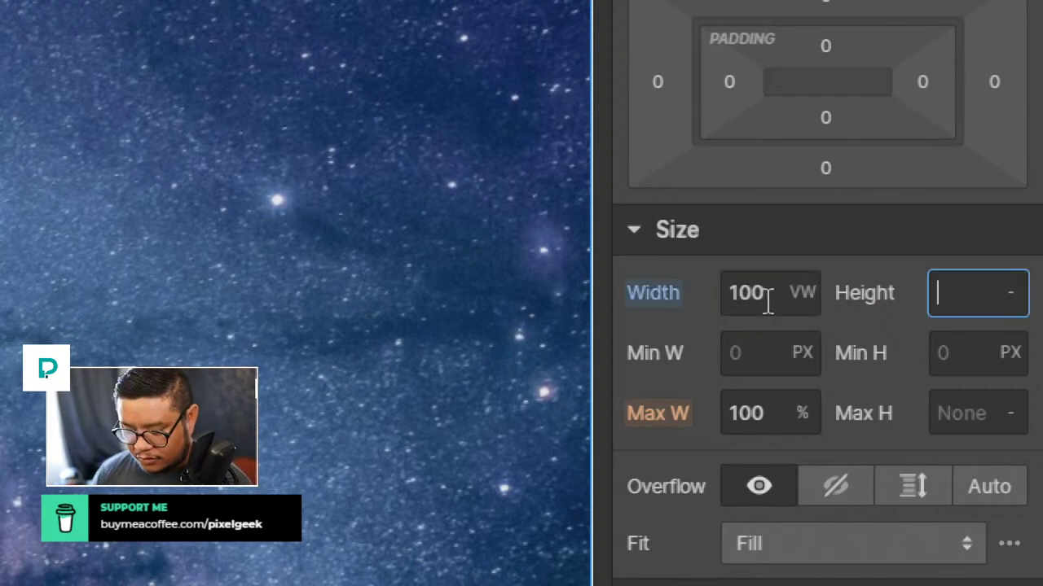
type("100vh")
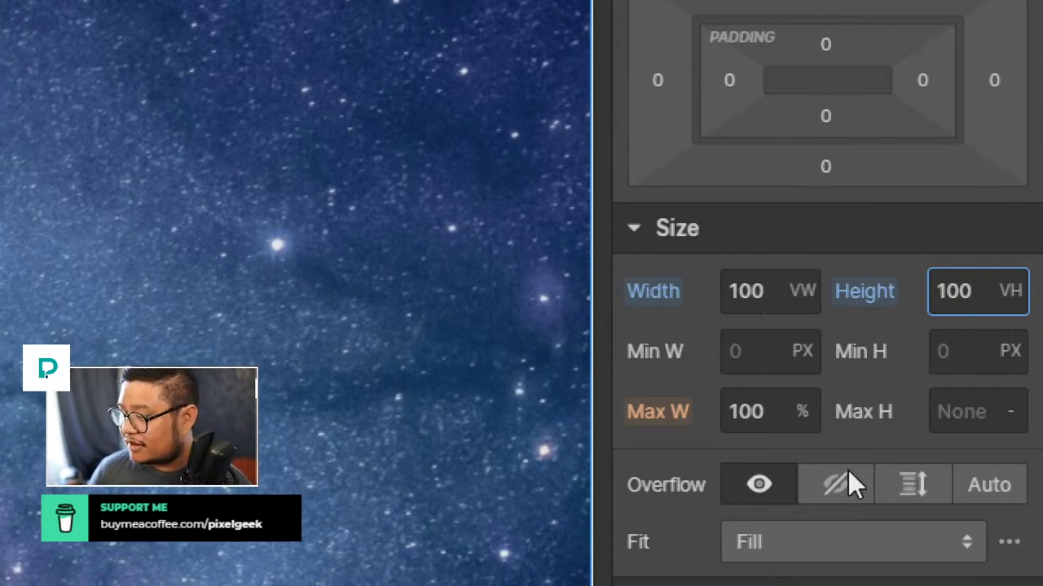
Set the image class's fit to Cover.
scroll(762, 530, "down", 1)
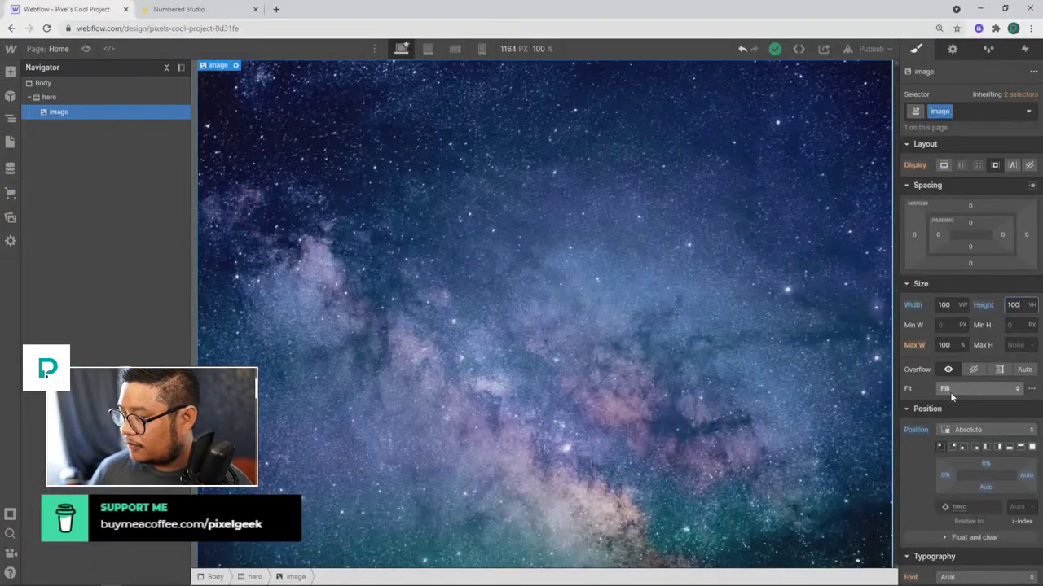
left_click(766, 491)
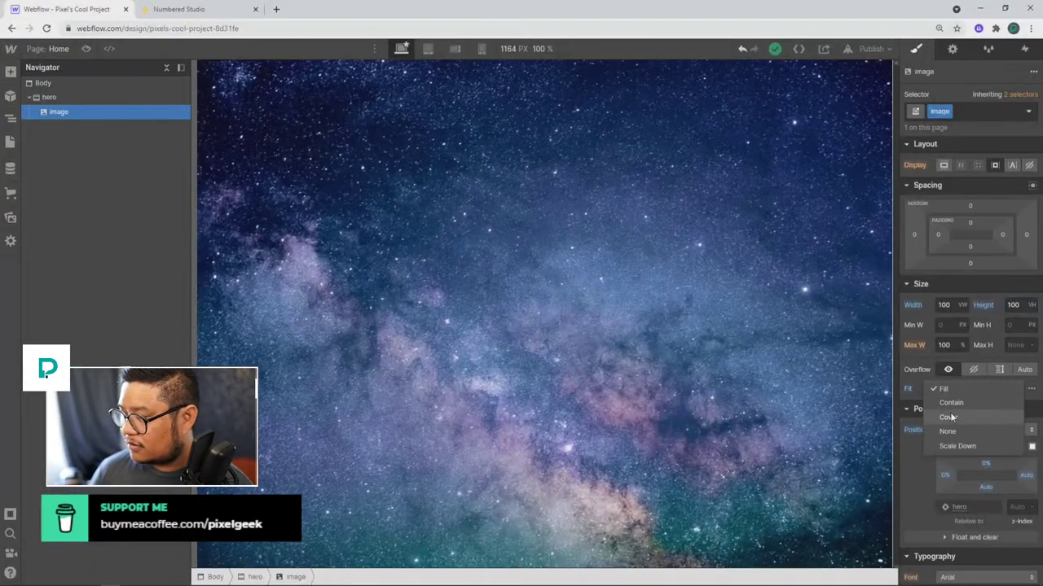
left_click(949, 417)
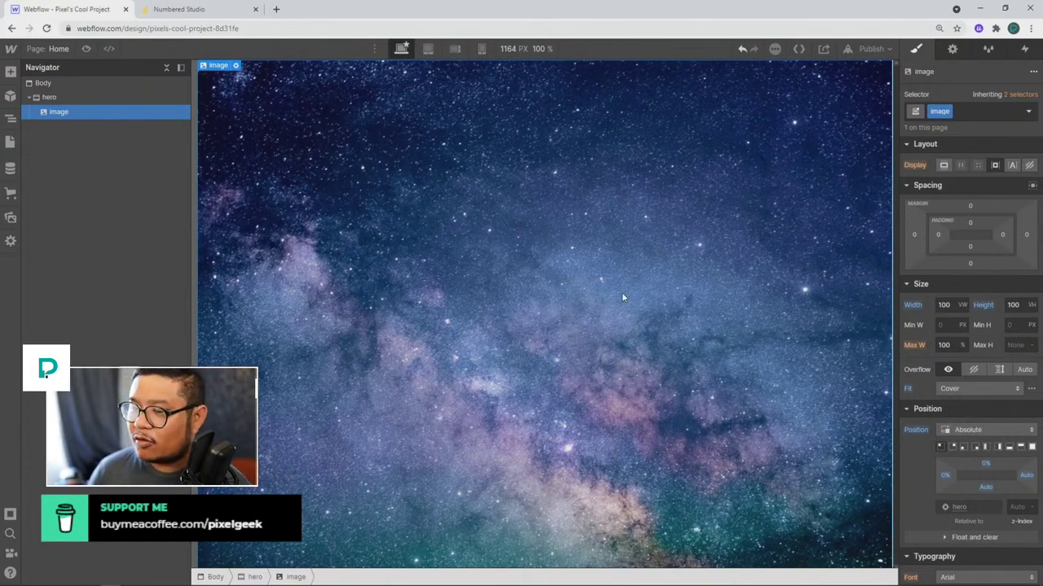
Add the combo class 1 to the starry sky image.
left_click(973, 110)
type("1")
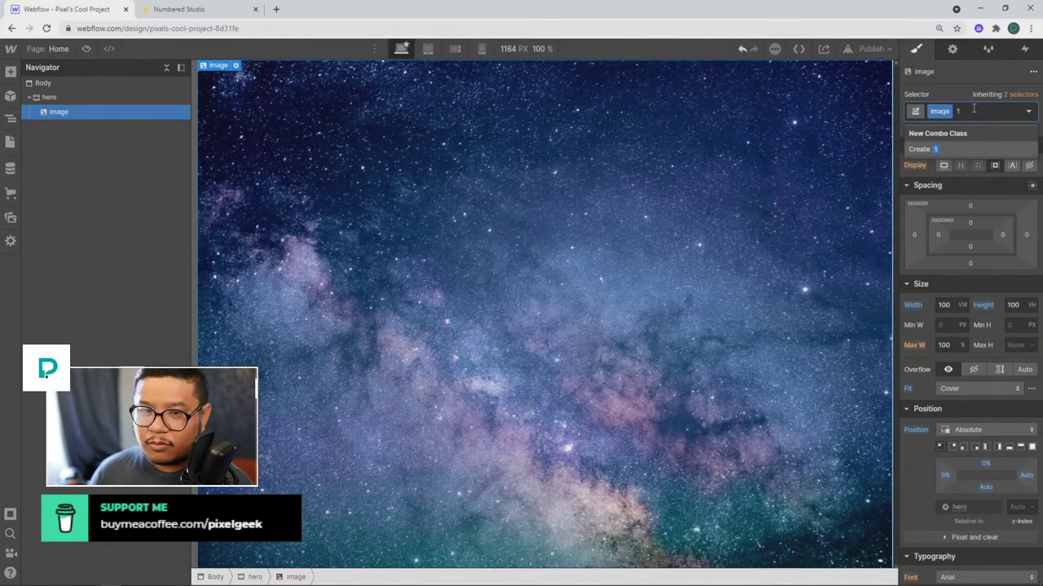
key("Return")
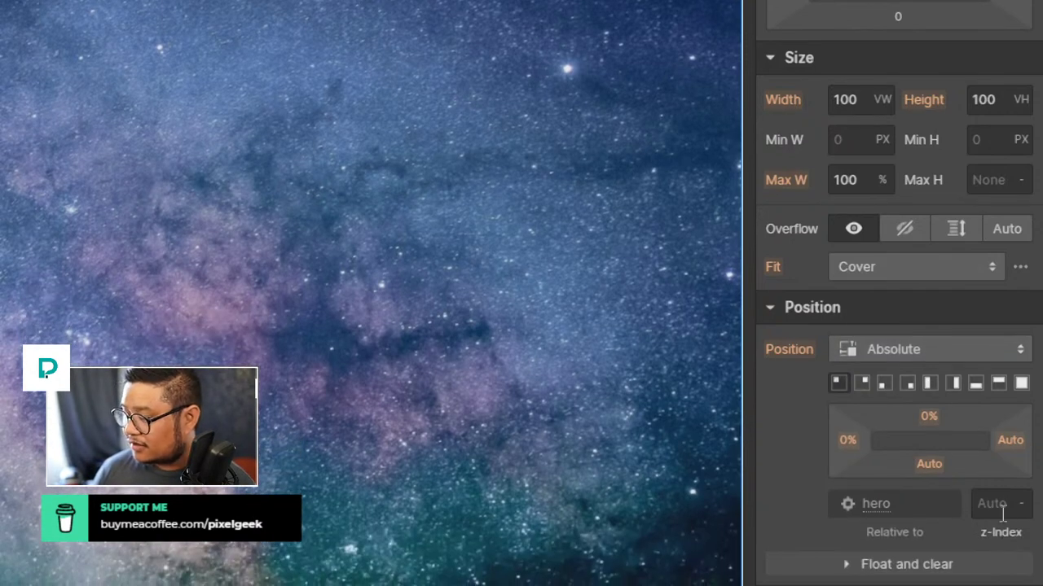
left_click(1002, 506)
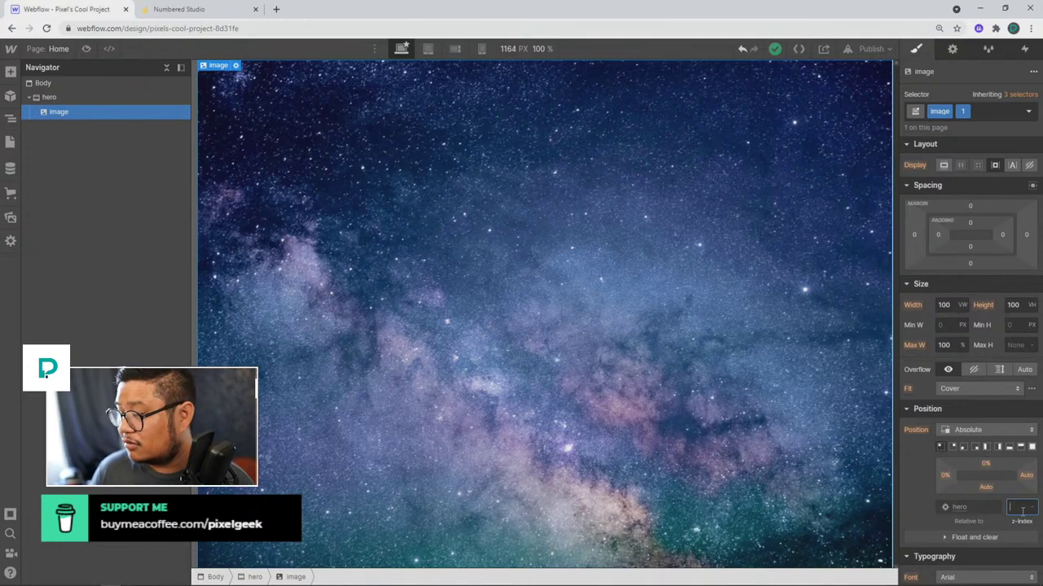
left_click(721, 348)
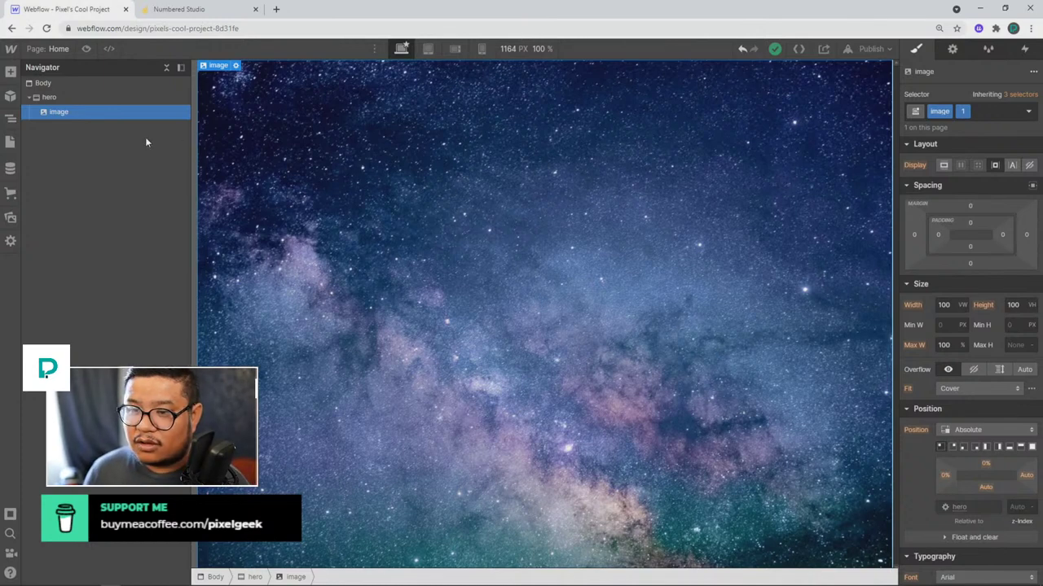
Duplicate the starry sky image, replace the copy's combo class 1 with 2, and set its z-index to 2.
key("ctrl+d")
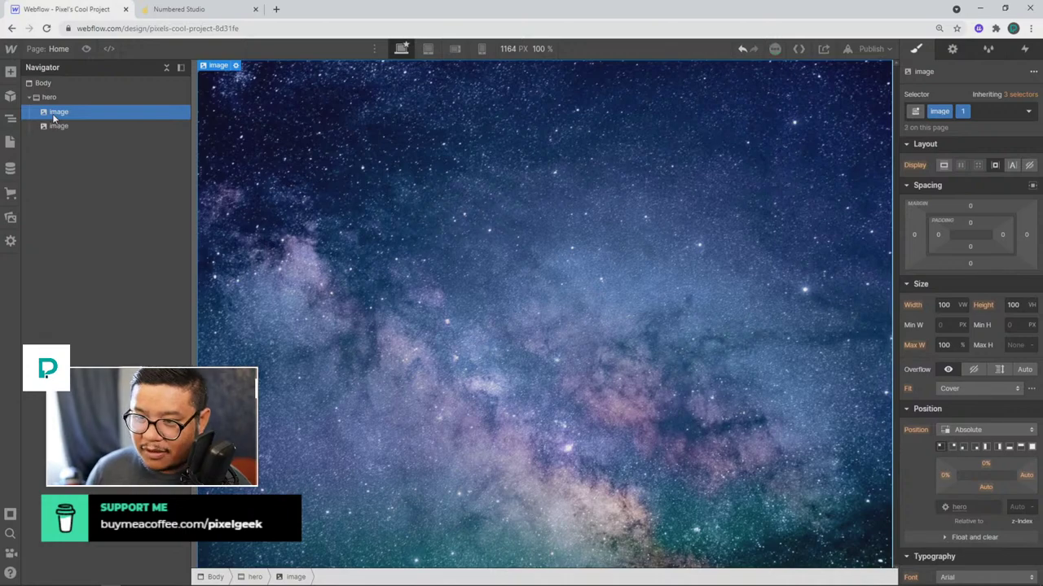
left_click(77, 128)
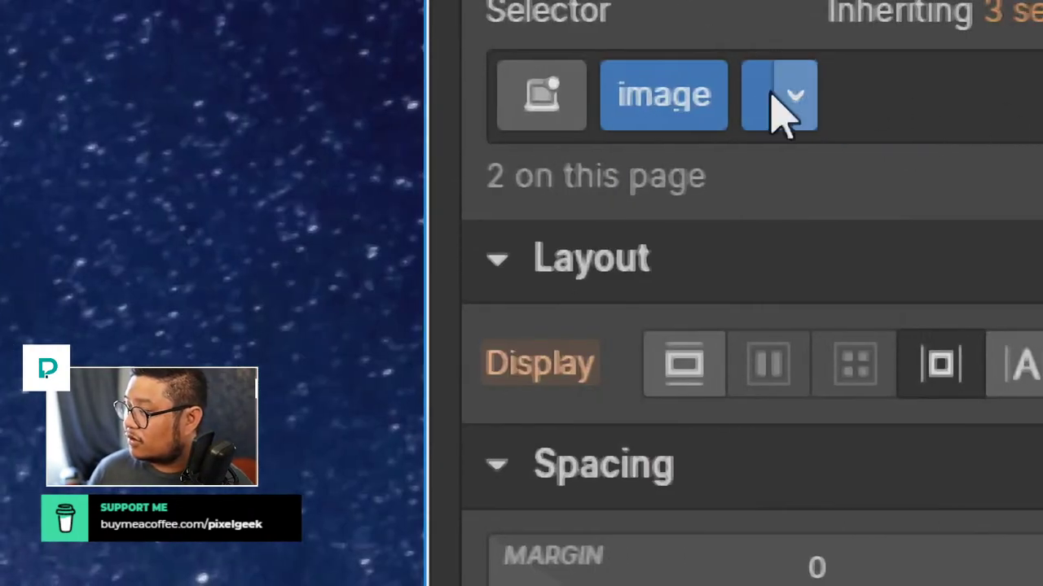
left_click(782, 96)
left_click(852, 102)
left_click(883, 96)
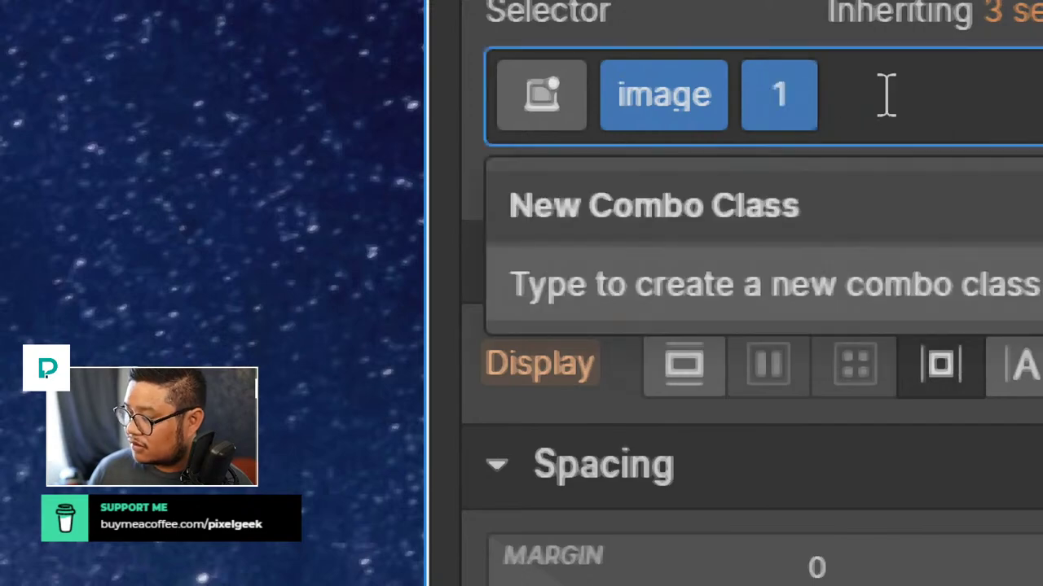
key("BackSpace")
type("2")
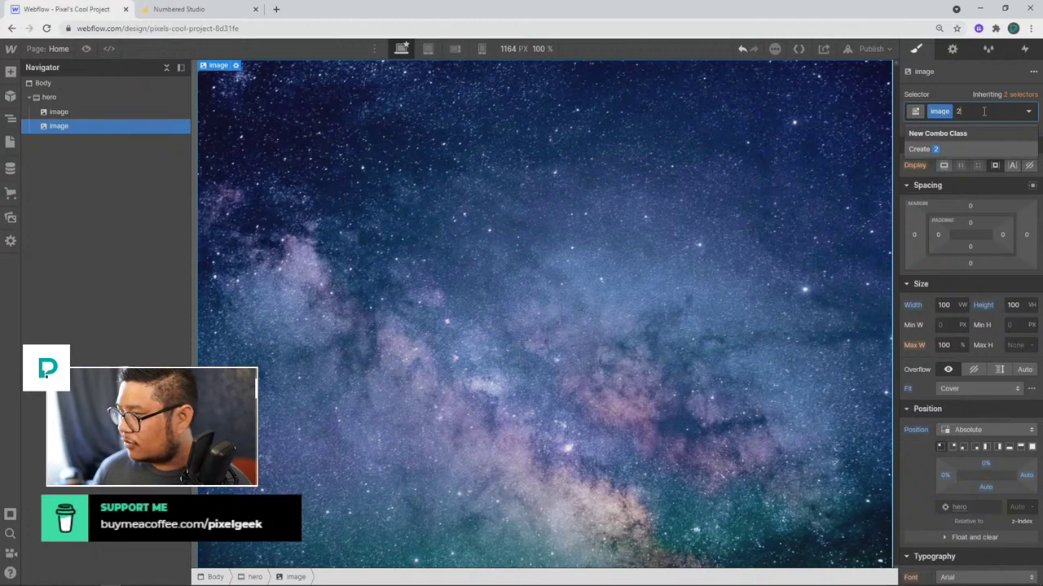
key("Return")
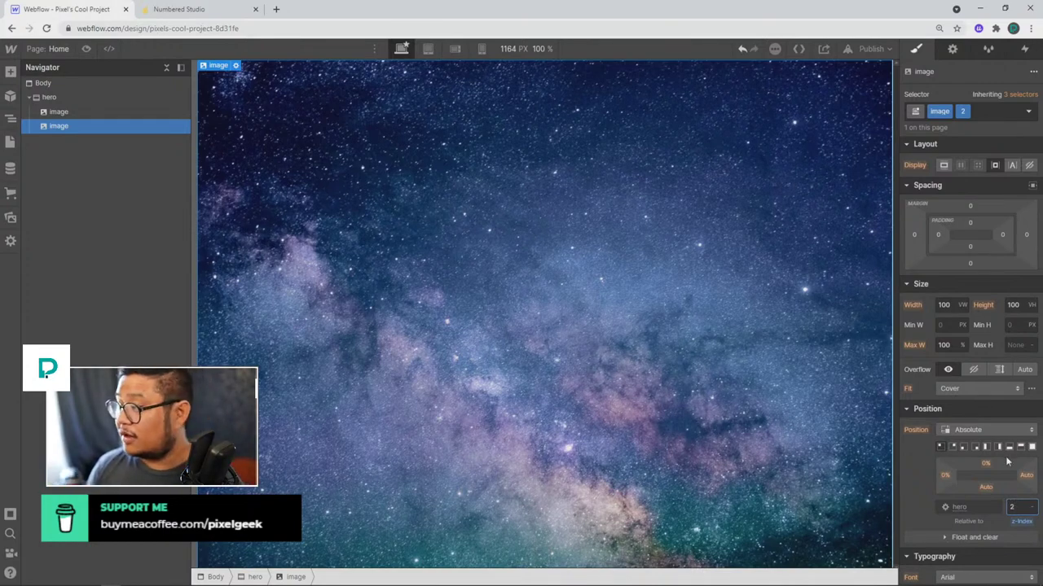
Replace the second image's picture with the spiral galaxy photo from the assets, and briefly hide it to check the layer beneath.
double_click(539, 253)
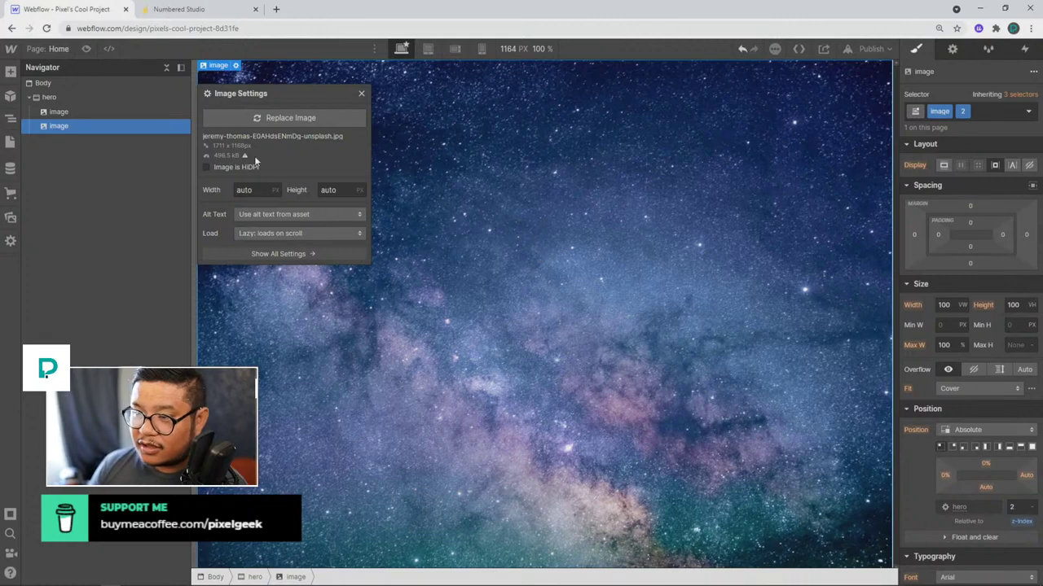
left_click(285, 118)
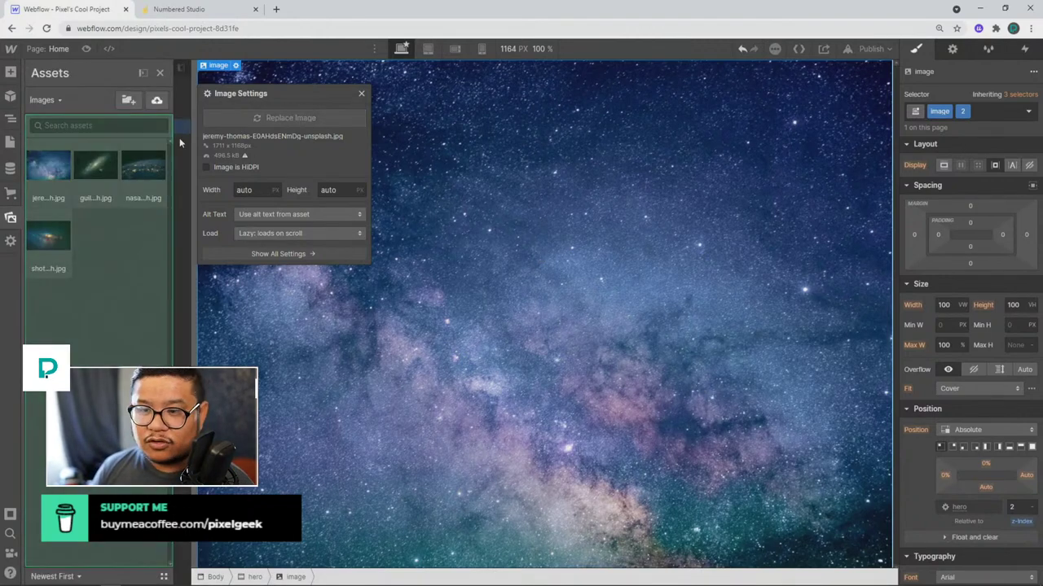
left_click(95, 166)
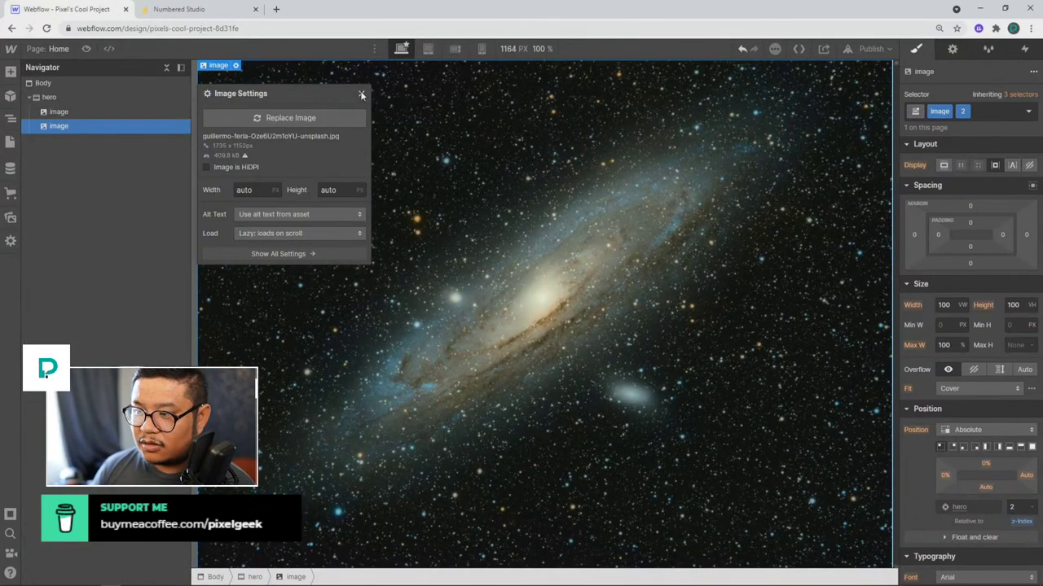
left_click(363, 95)
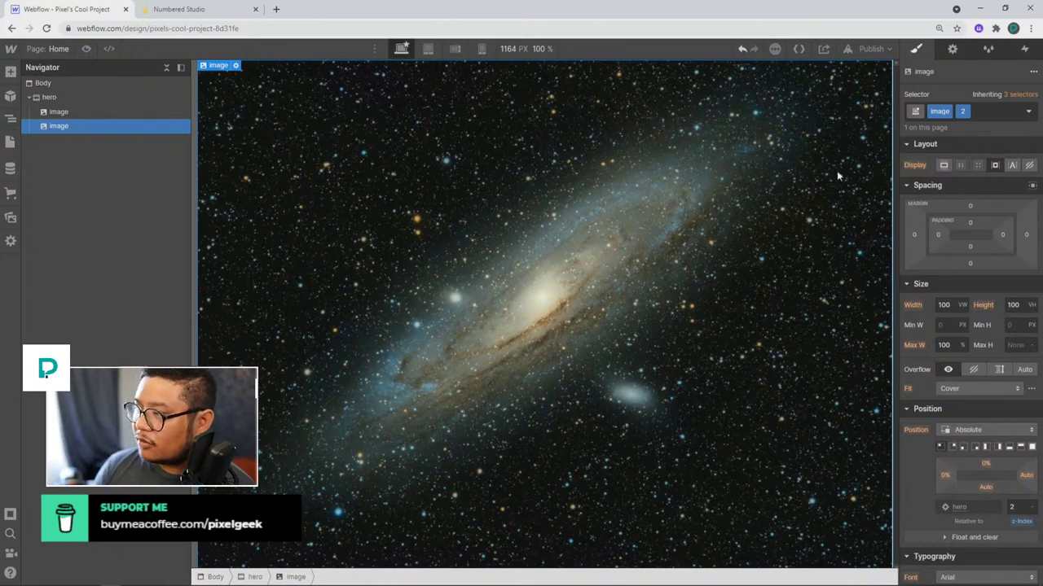
left_click(1029, 167)
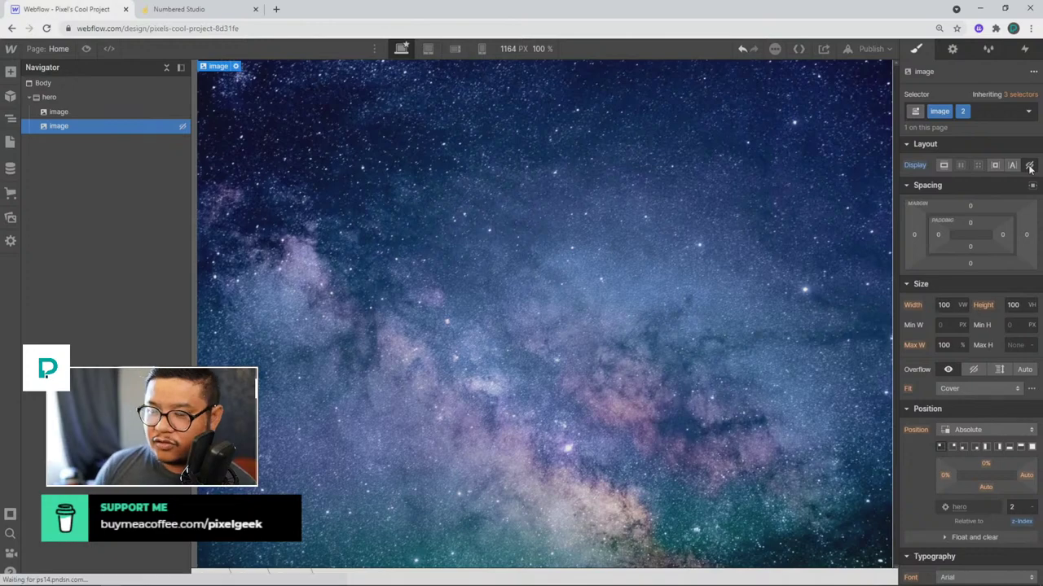
left_click(918, 165, "alt")
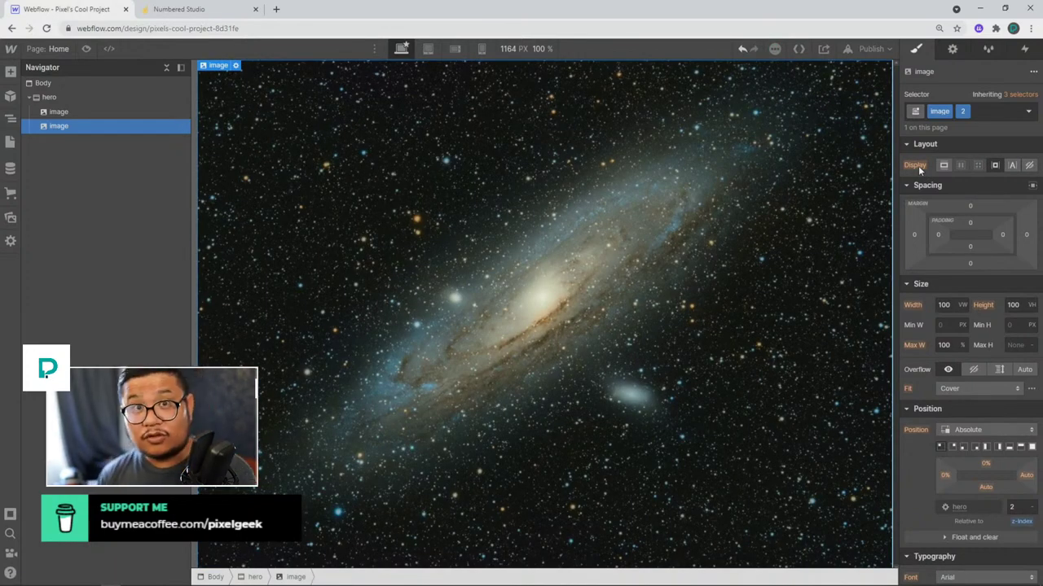
Duplicate the galaxy image, replace the copy's combo class 2 with 3, and set its z-index to 3.
key("ctrl+d")
left_click(111, 143)
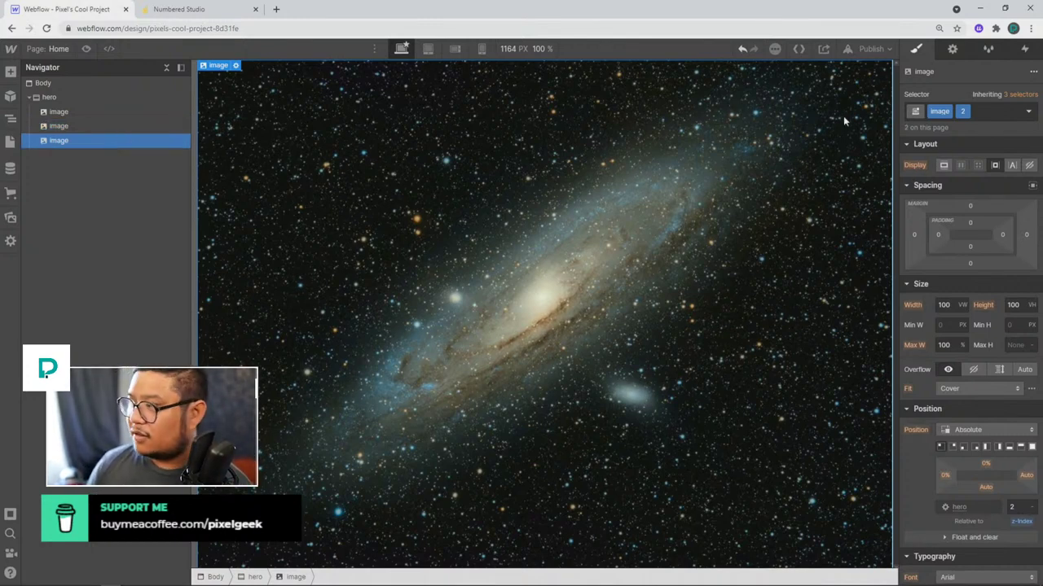
left_click(993, 111)
key("BackSpace")
type("3")
key("Return")
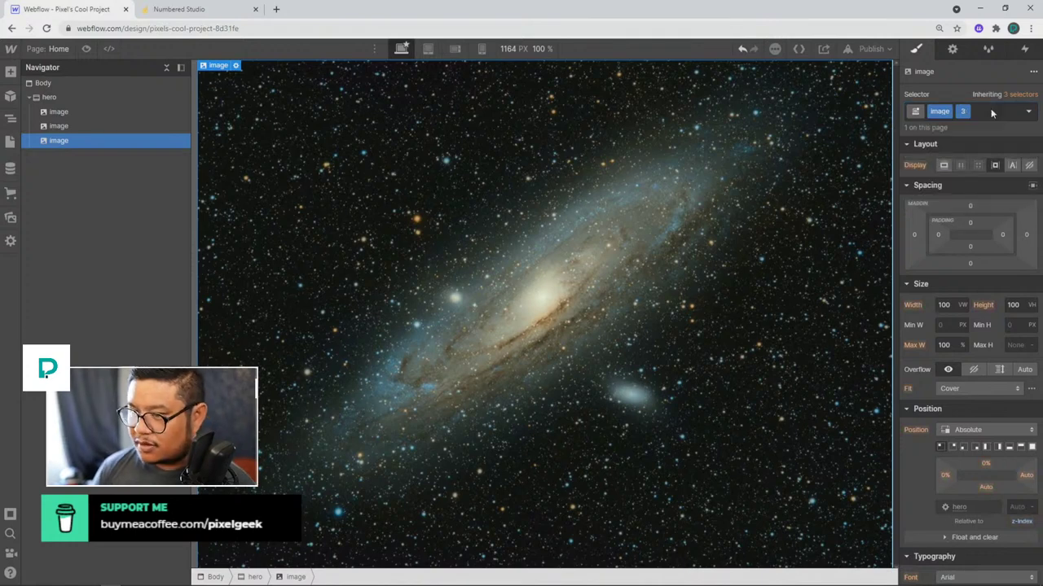
left_click(1014, 508)
type("3")
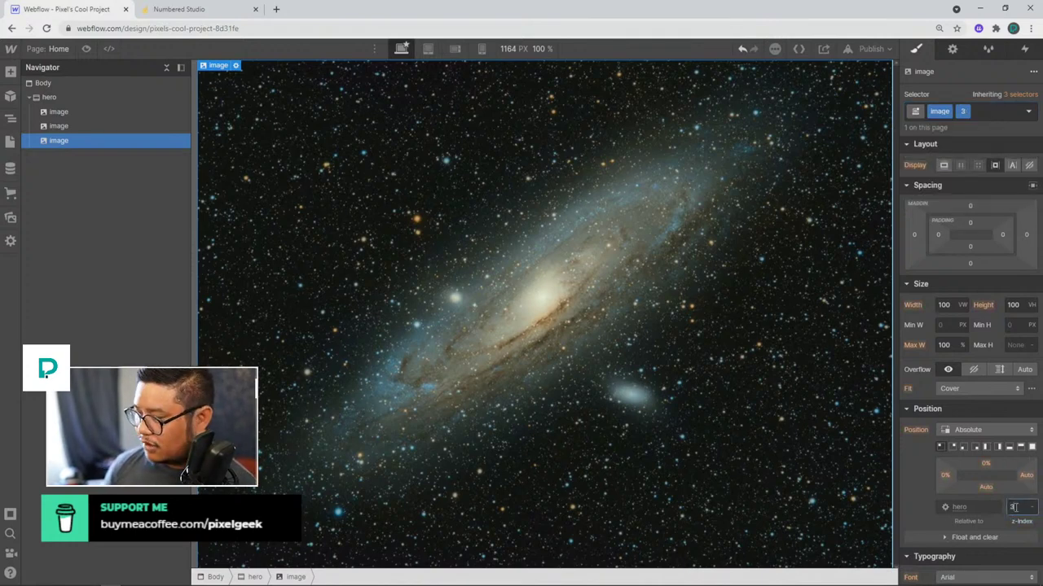
Replace the third image's picture with the NASA photo of Earth at night from the assets.
double_click(409, 281)
left_click(285, 118)
left_click(143, 165)
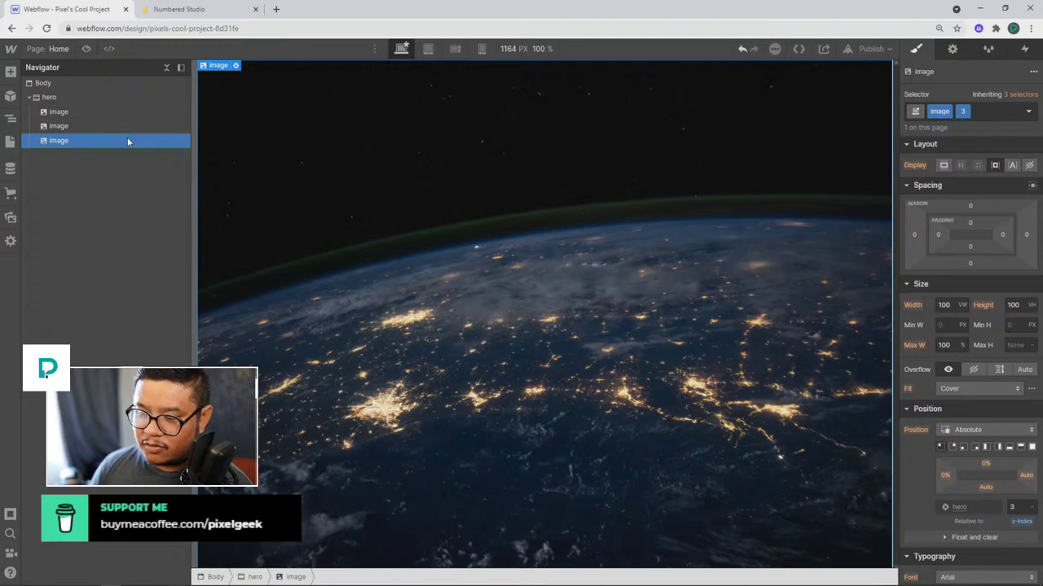
Duplicate the Earth image, replace the copy's combo class 3 with 4, and set its z-index to 4.
key("ctrl+d")
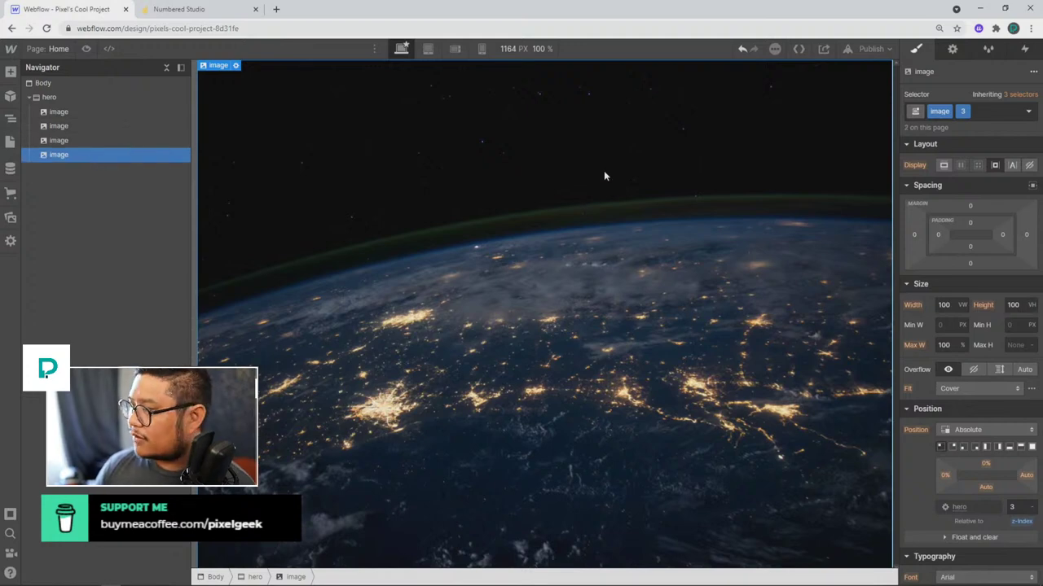
left_click(987, 110)
key("BackSpace")
type("4")
key("Return")
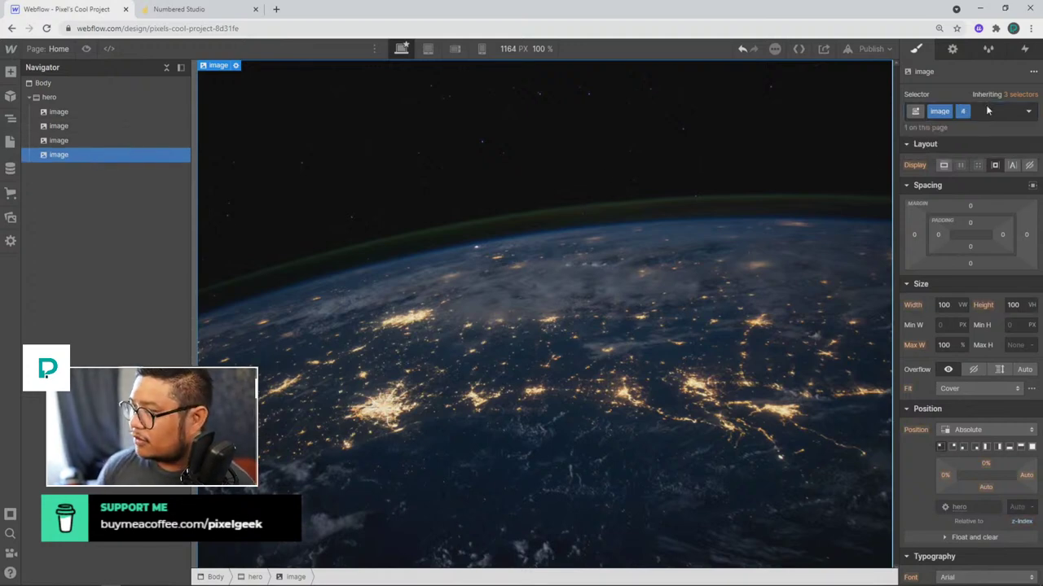
left_click(1015, 507)
type("4")
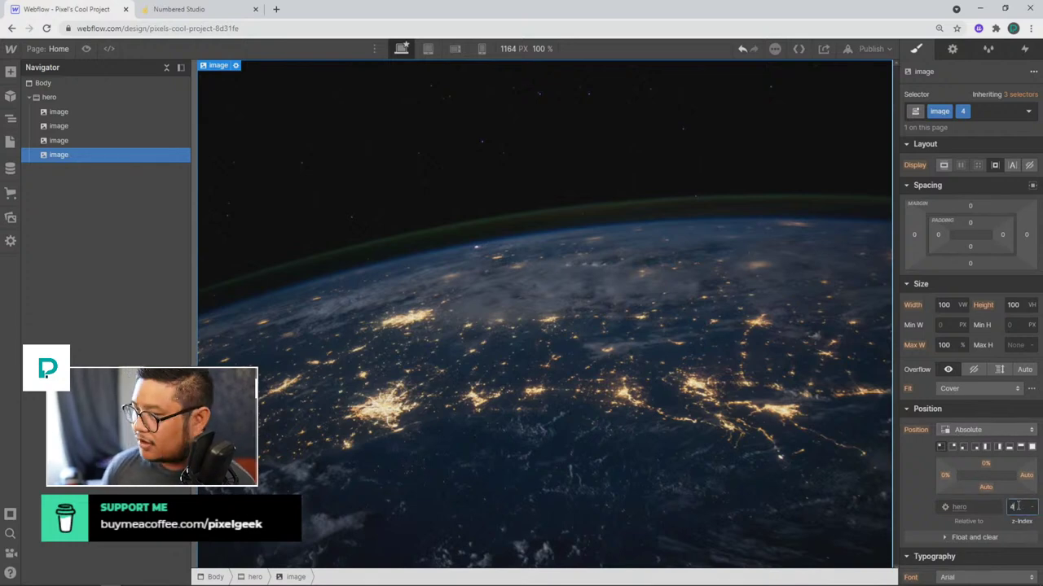
key("Return")
Replace the fourth image's picture with the colourful Milky Way photo from the assets and close the image settings.
left_click(235, 65)
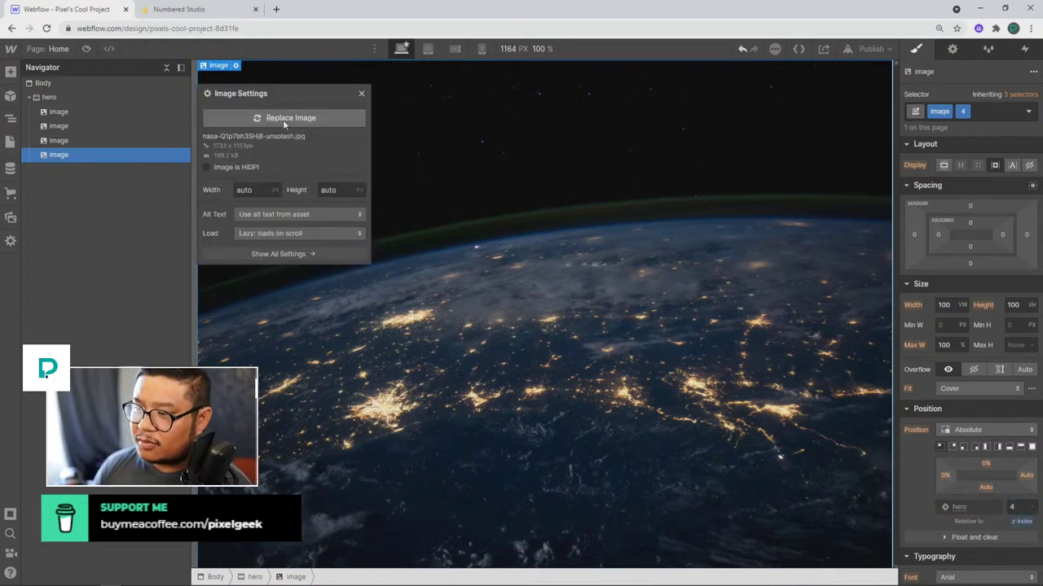
left_click(285, 117)
left_click(76, 168)
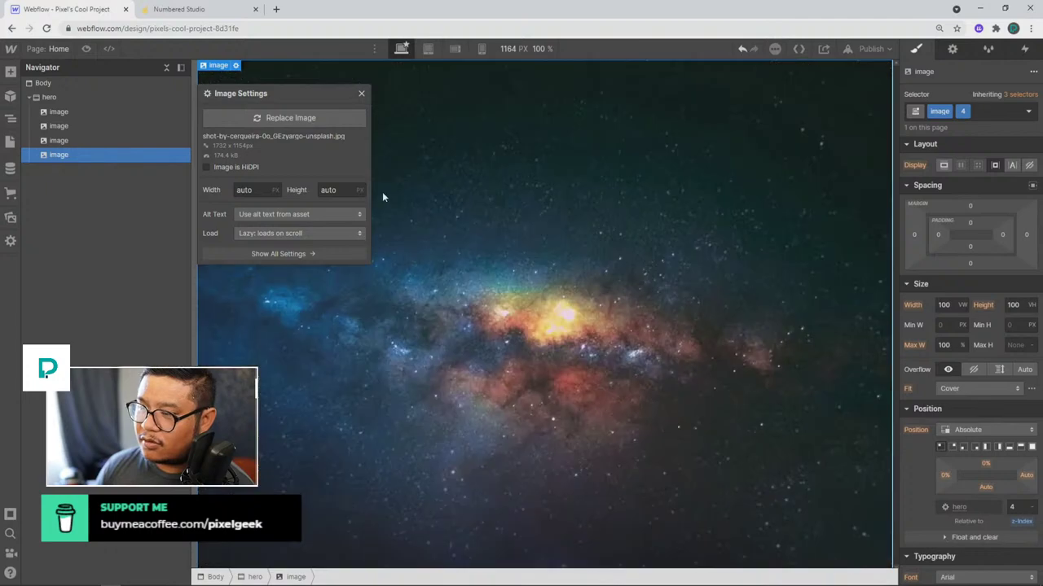
left_click(361, 95)
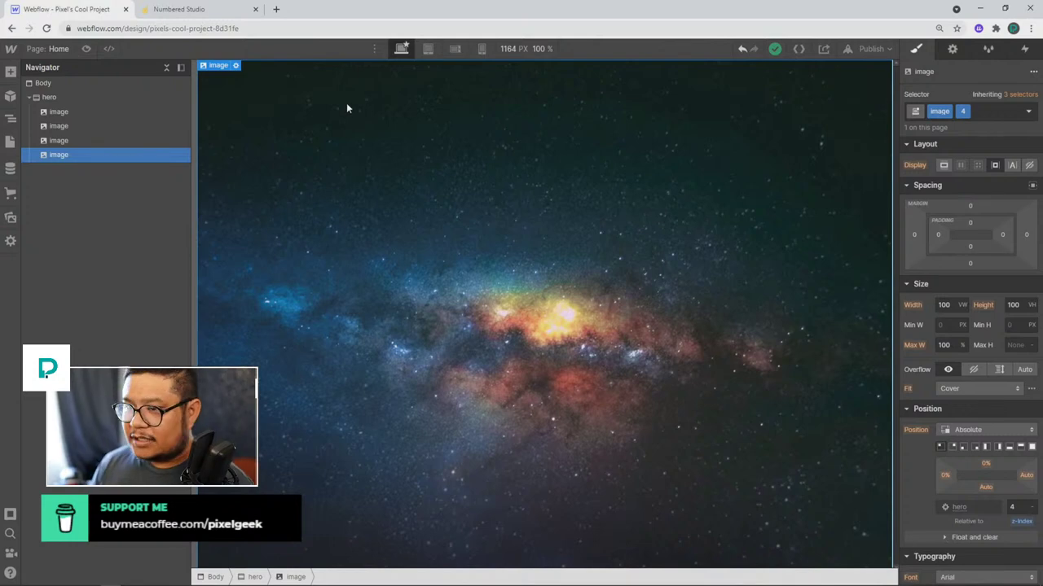
Set the display of the fourth, third and second hero images to None.
left_click(1028, 166)
left_click(161, 139)
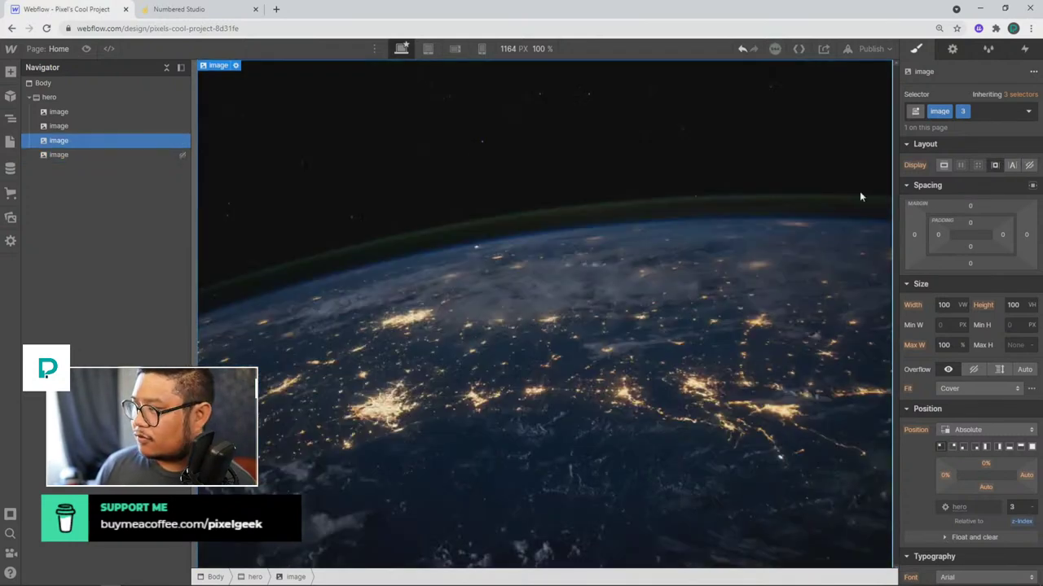
left_click(1029, 166)
left_click(175, 126)
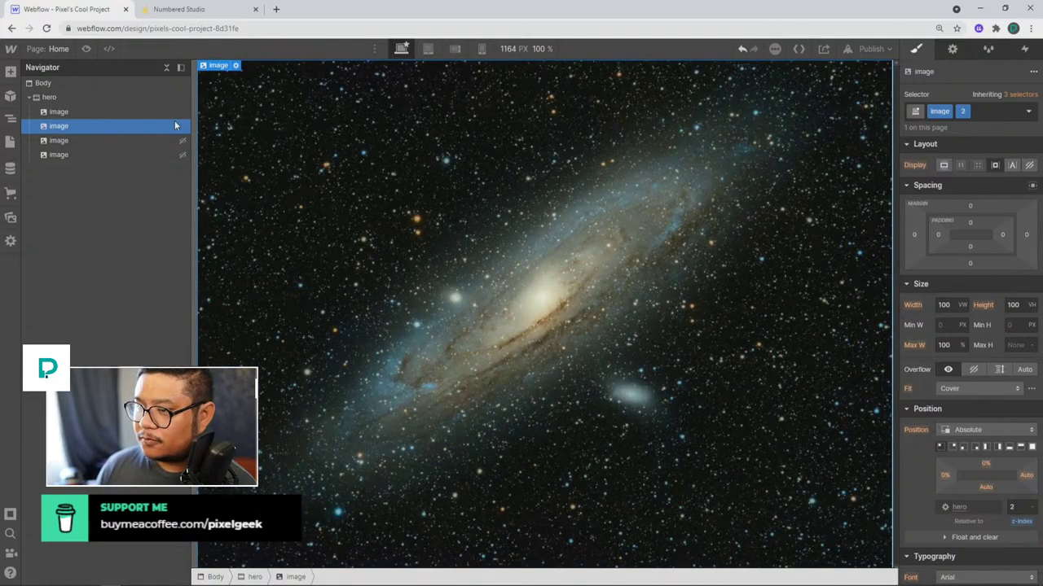
left_click(1028, 165)
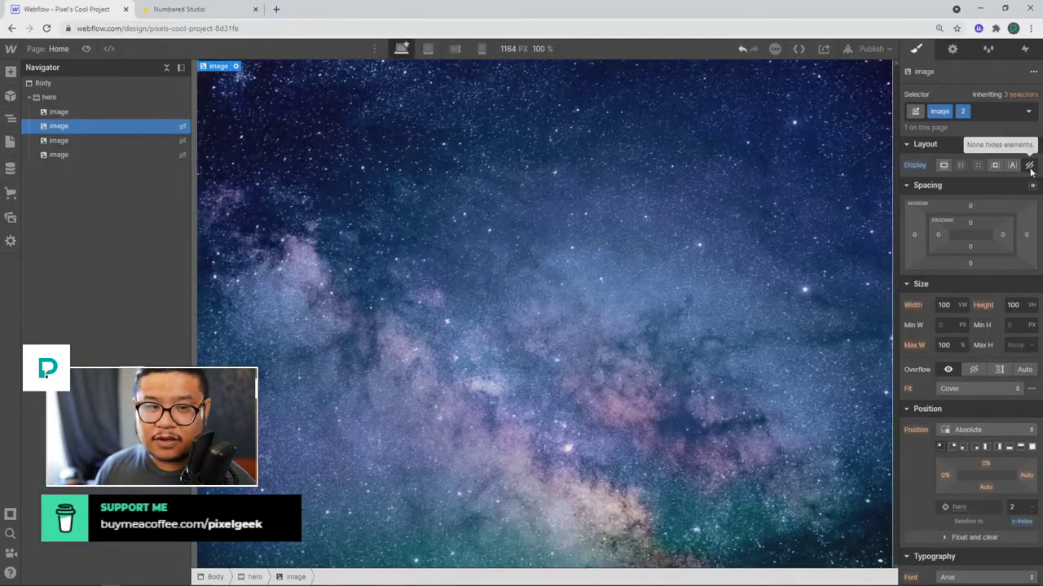
Select the first hero image, preview the page, and return to the design view.
left_click(566, 142)
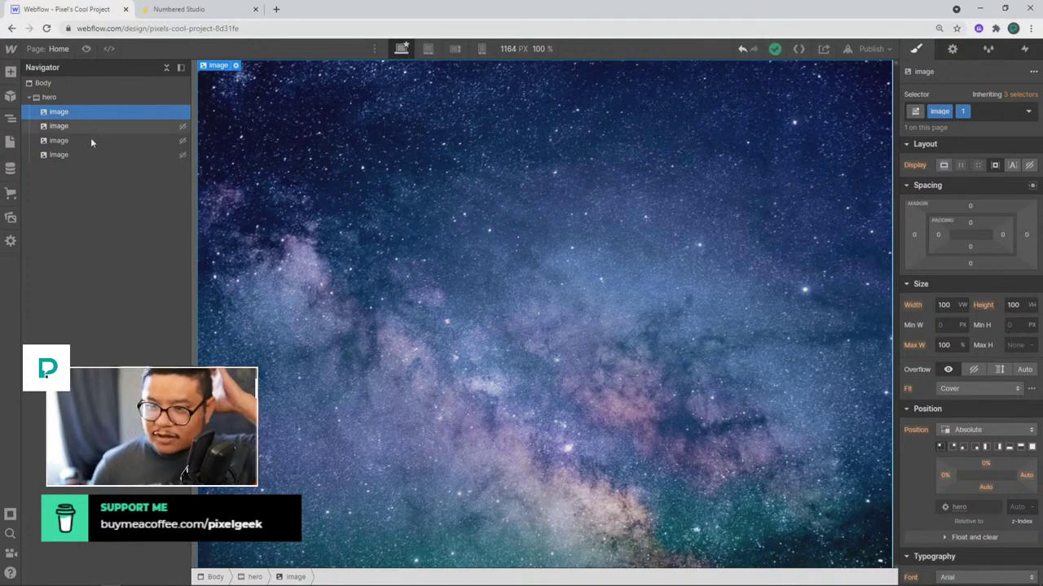
left_click(83, 53)
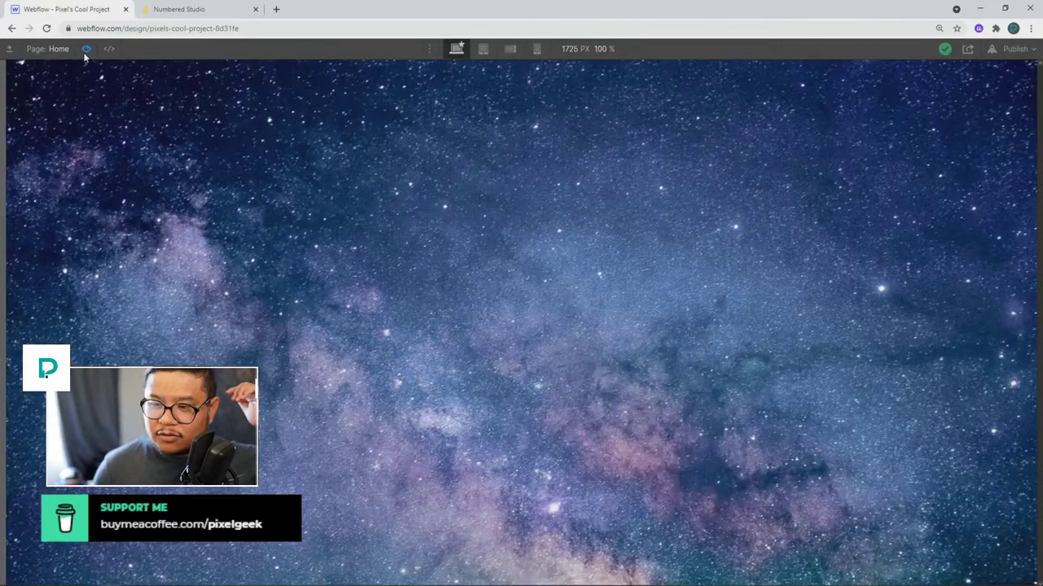
left_click(83, 53)
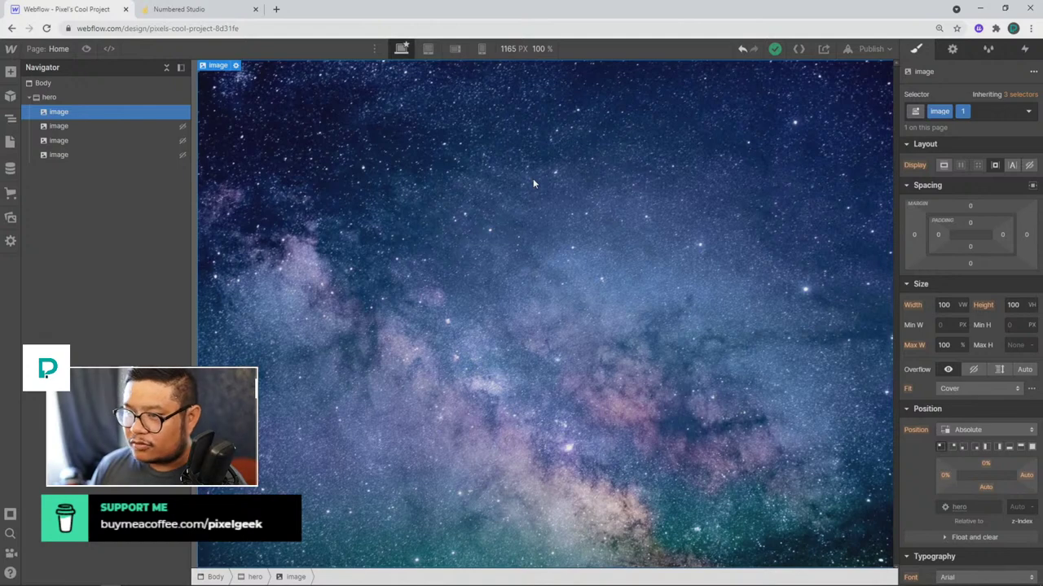
Add a Mouse move over element trigger to the hero section.
left_click(94, 101)
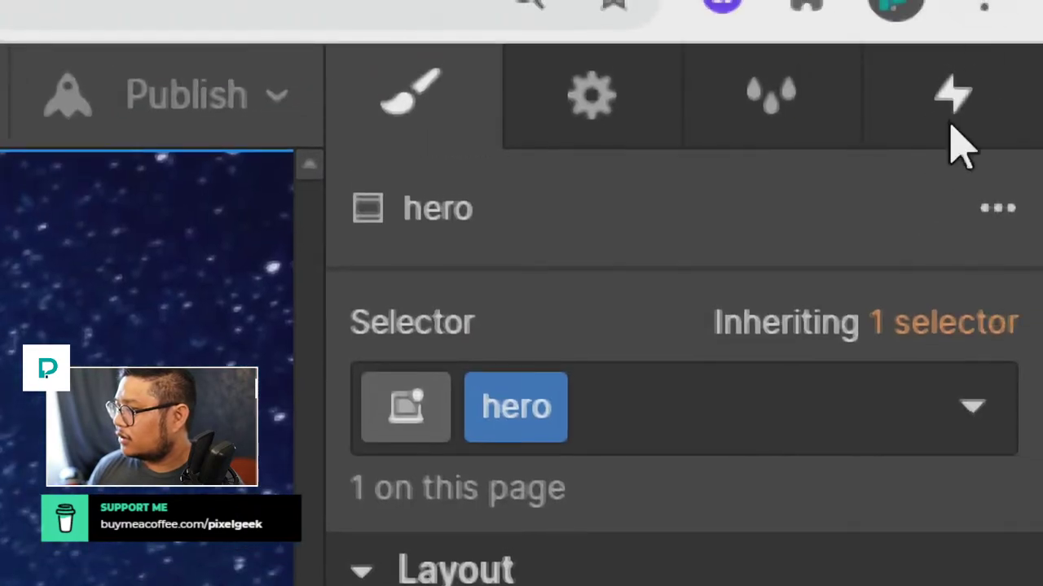
left_click(950, 126)
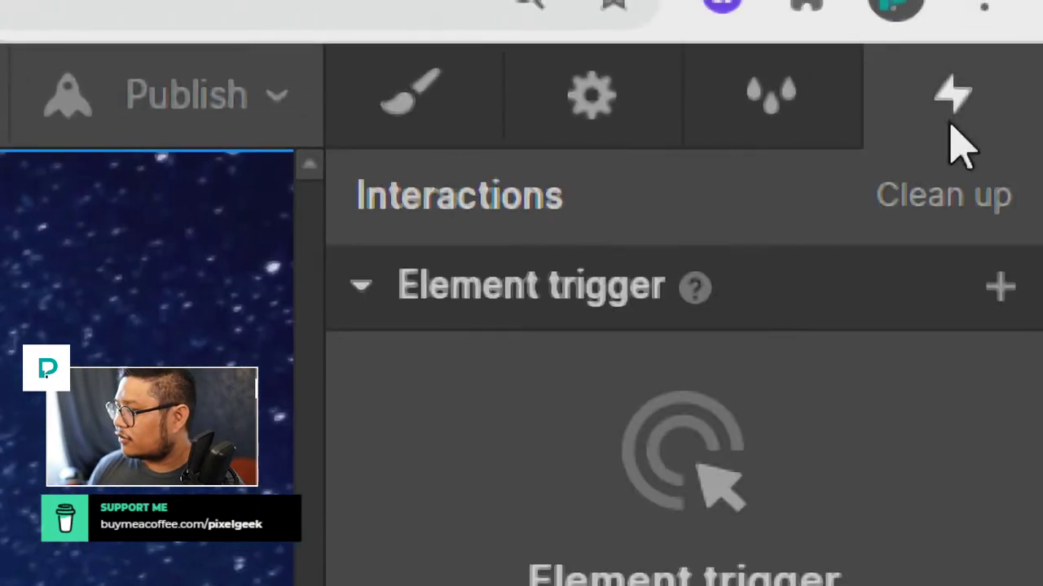
left_click(987, 277)
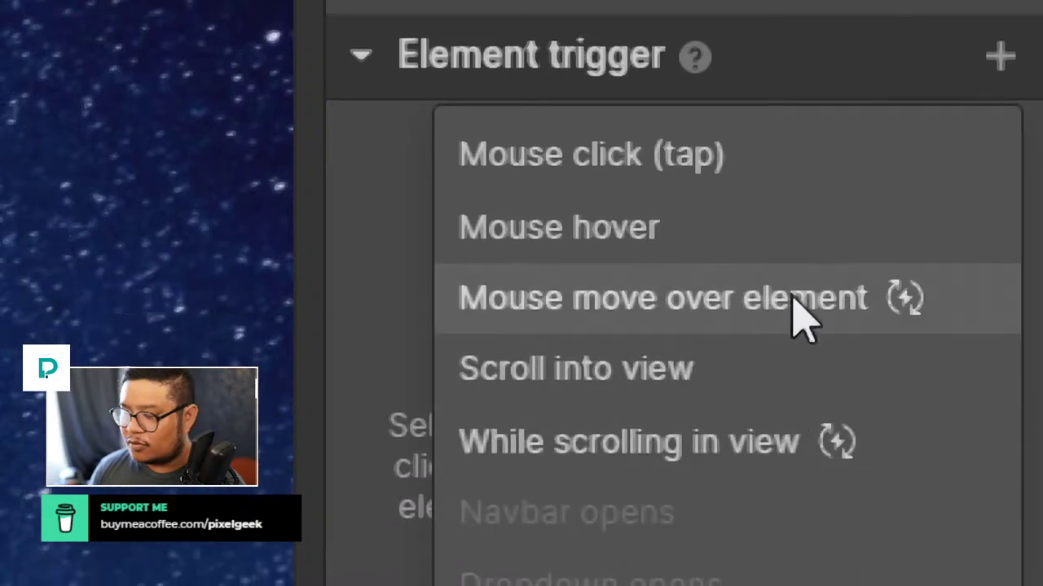
left_click(792, 295)
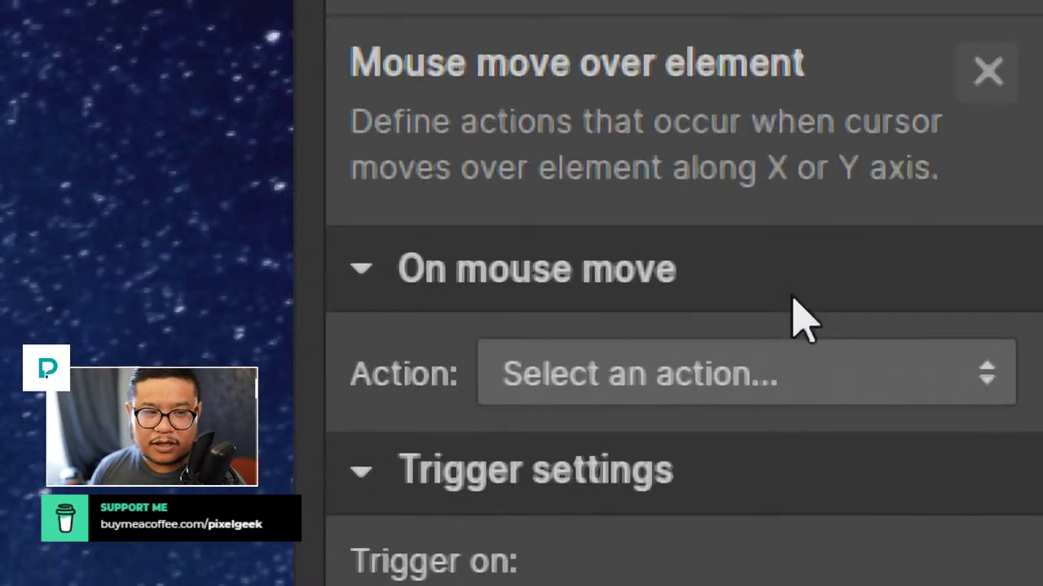
Set the trigger's action to Play mouse animation, create a new mouse animation, and leave its editor without adding actions.
left_click(580, 385)
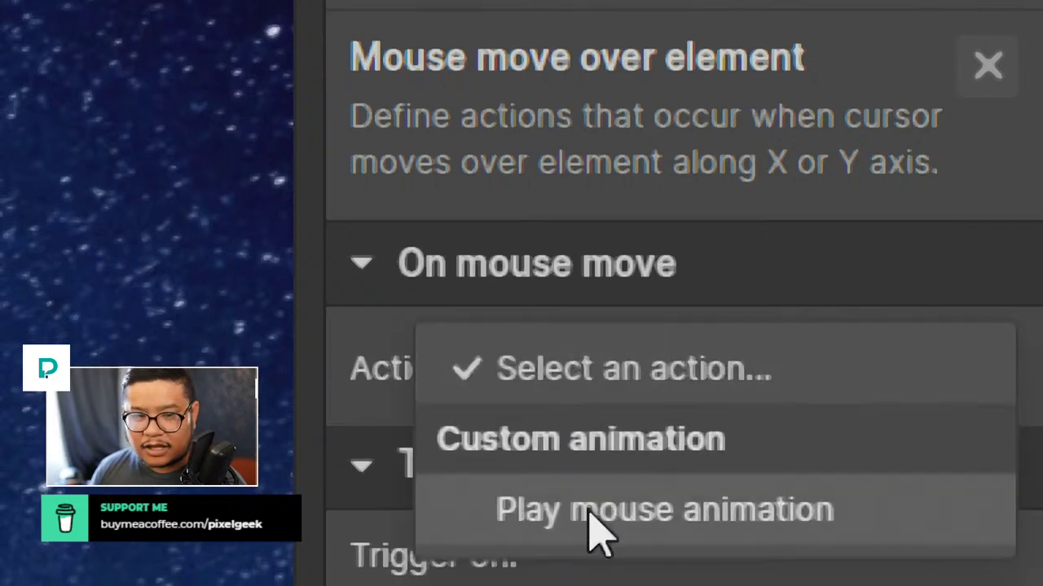
left_click(598, 522)
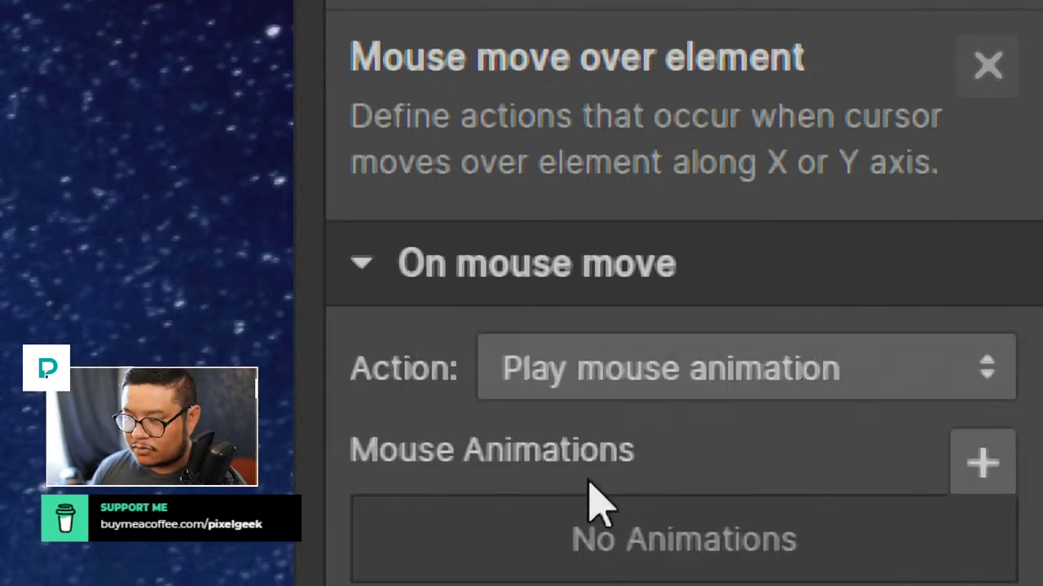
scroll(586, 500, "down", 4)
scroll(756, 204, "up", 1)
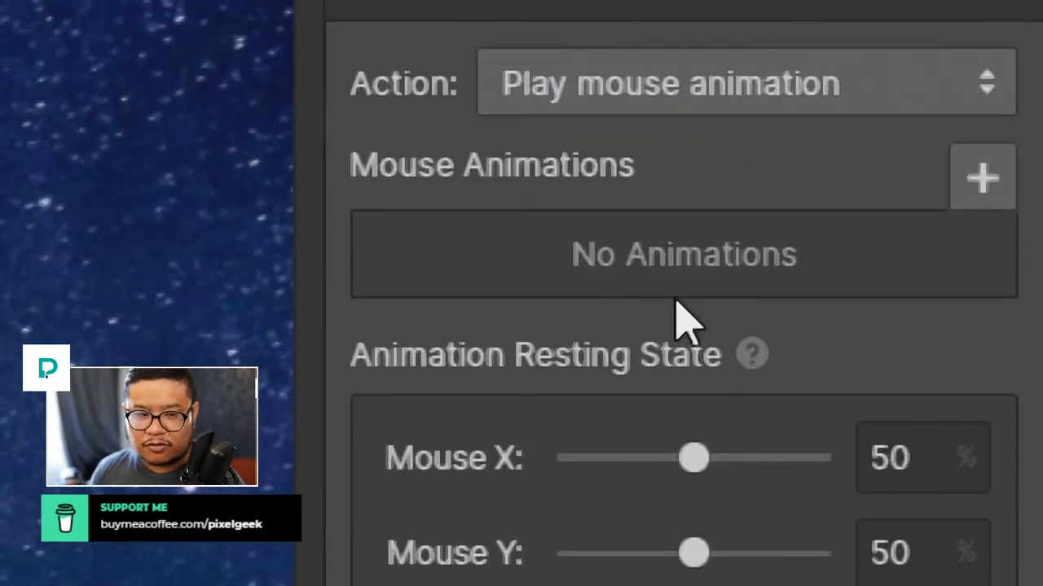
left_click(992, 167)
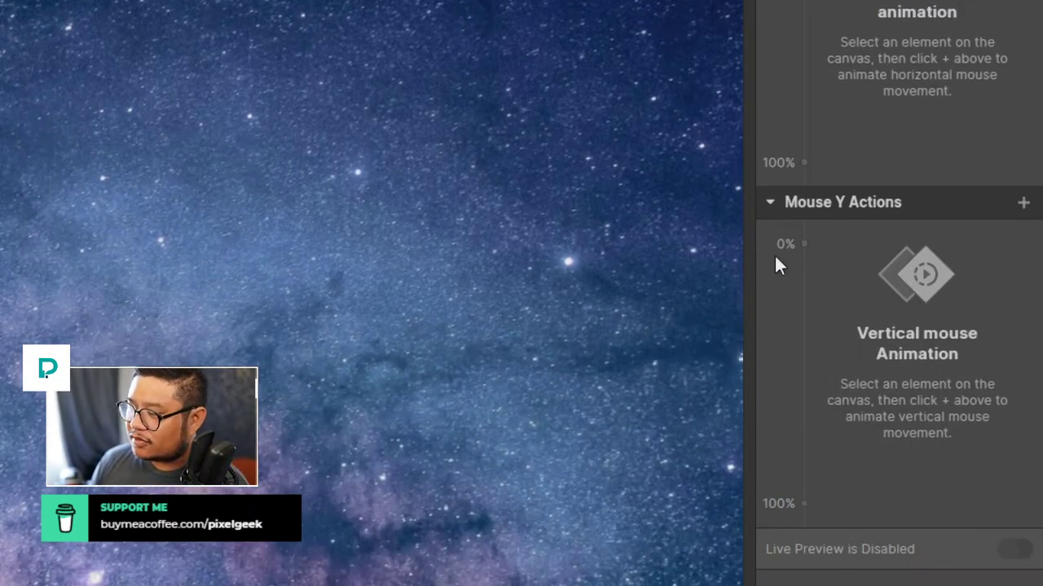
mouse_move(783, 254)
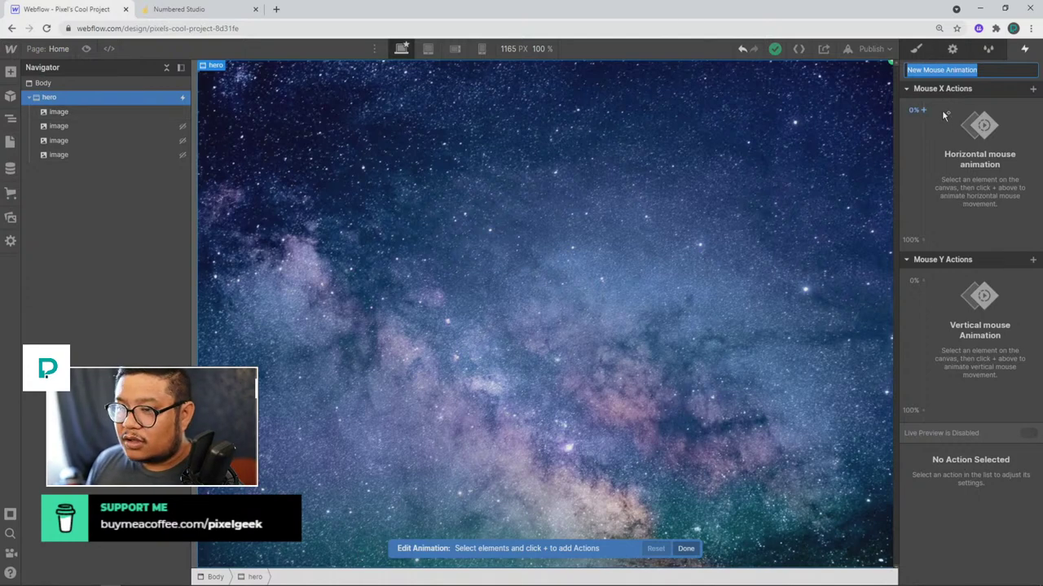
left_click(498, 149)
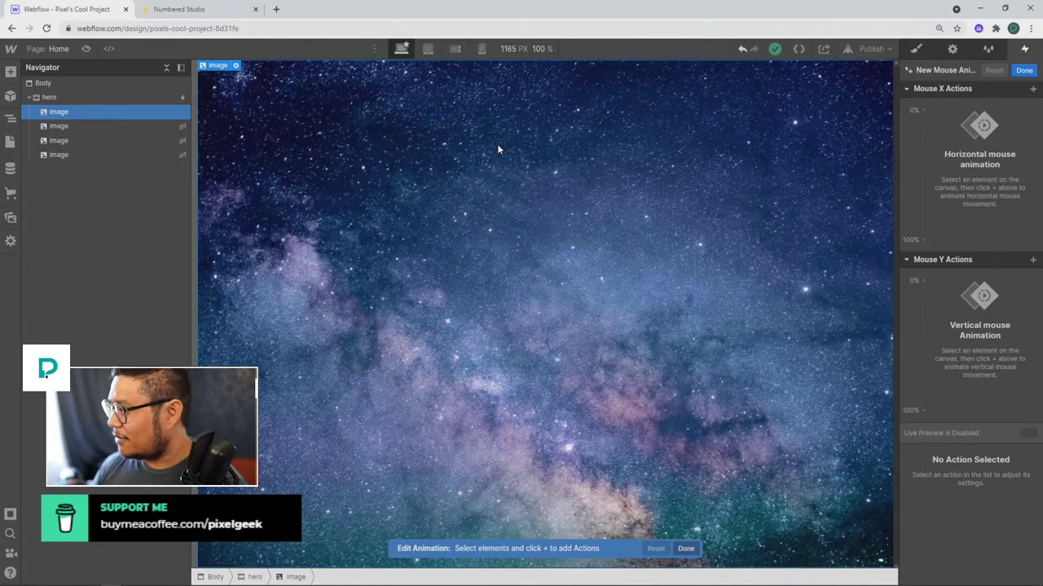
left_click(1023, 70)
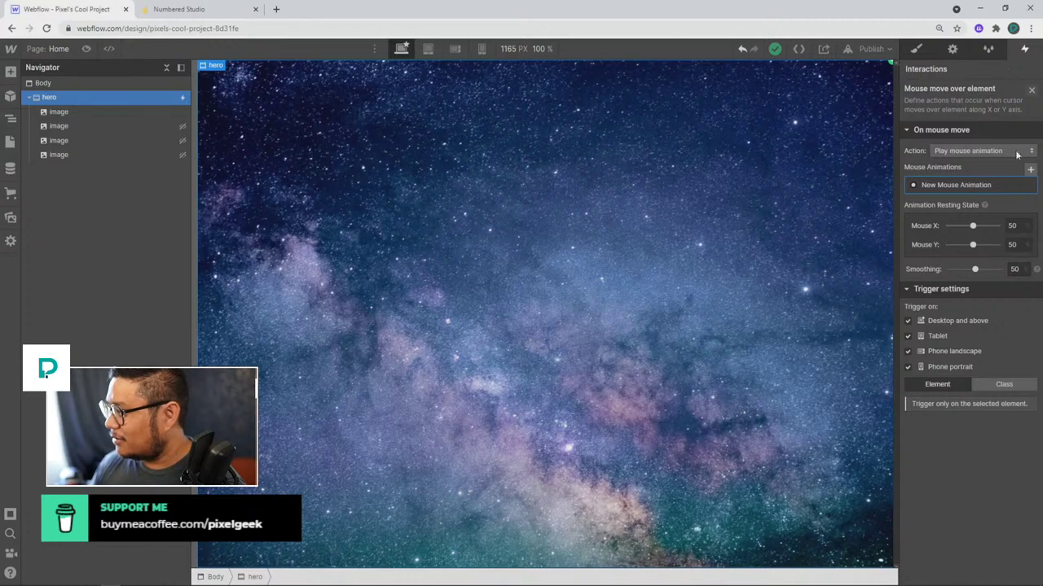
Delete the new mouse animation and remove the Mouse move over element trigger from the hero section.
left_click(1027, 185)
left_click(993, 245)
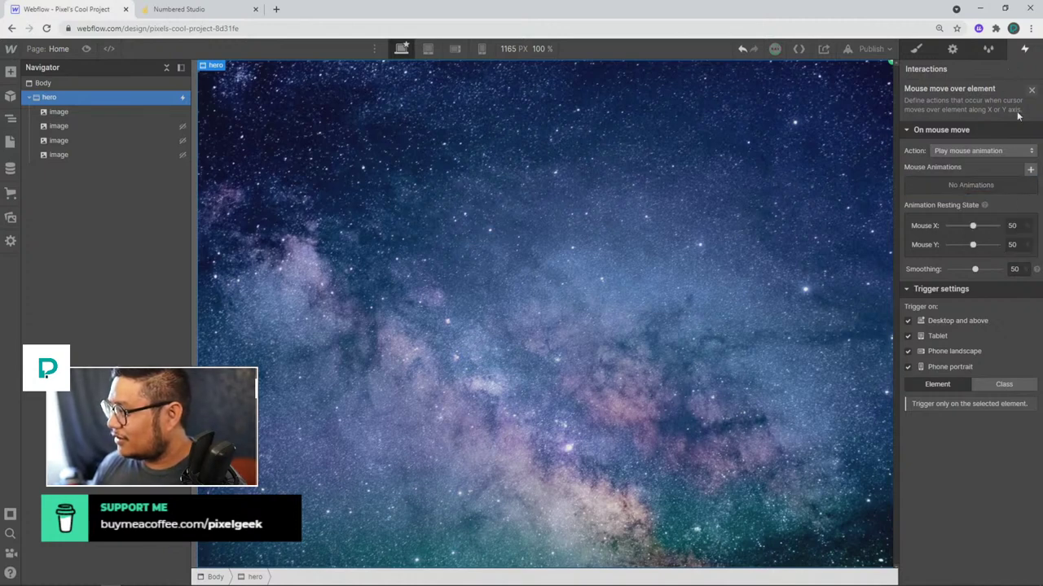
left_click(1031, 90)
left_click(1033, 107)
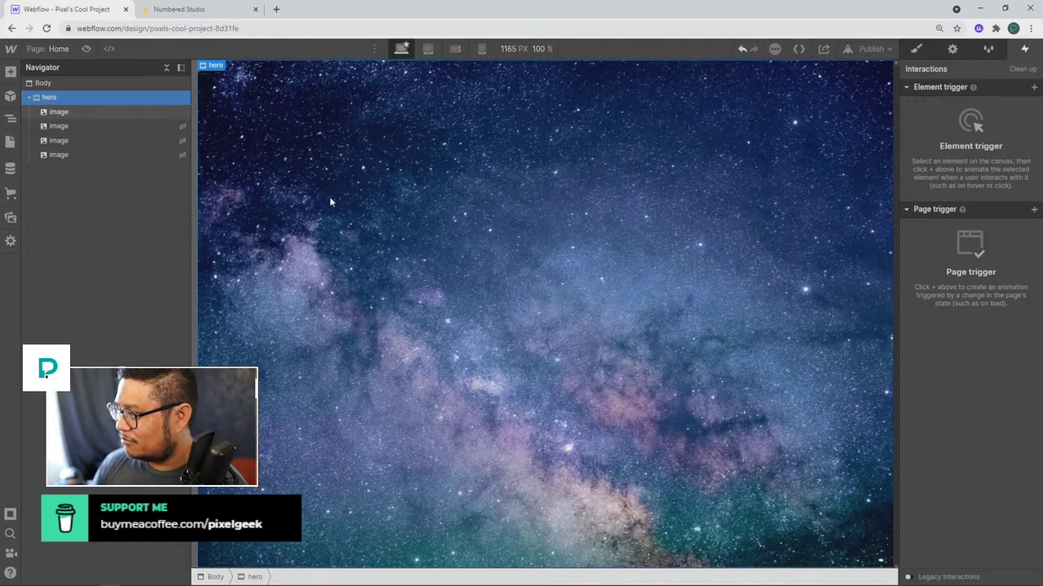
Add a Div Block inside the hero section using the element search.
left_click(332, 156)
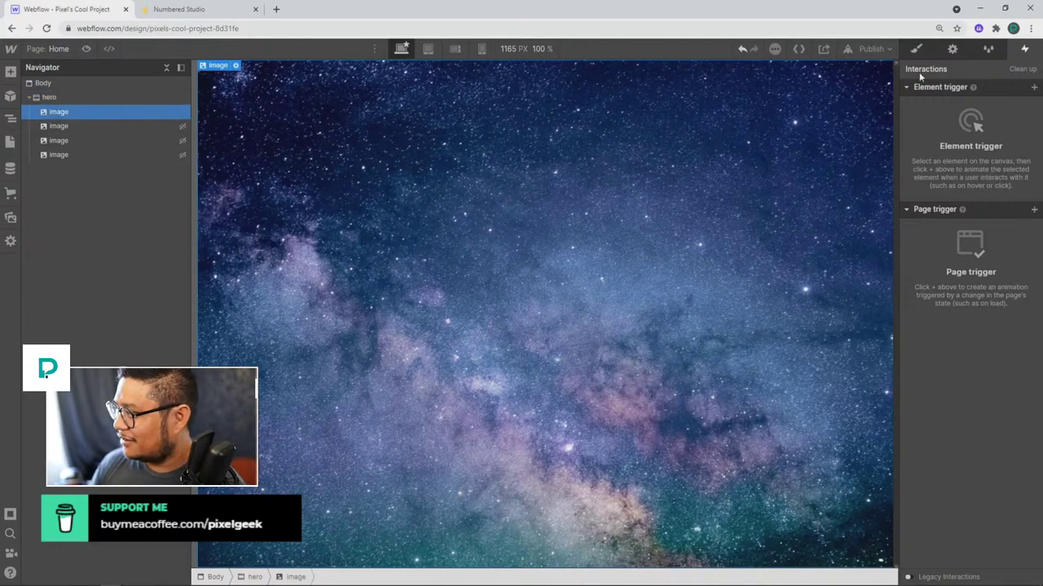
left_click(916, 48)
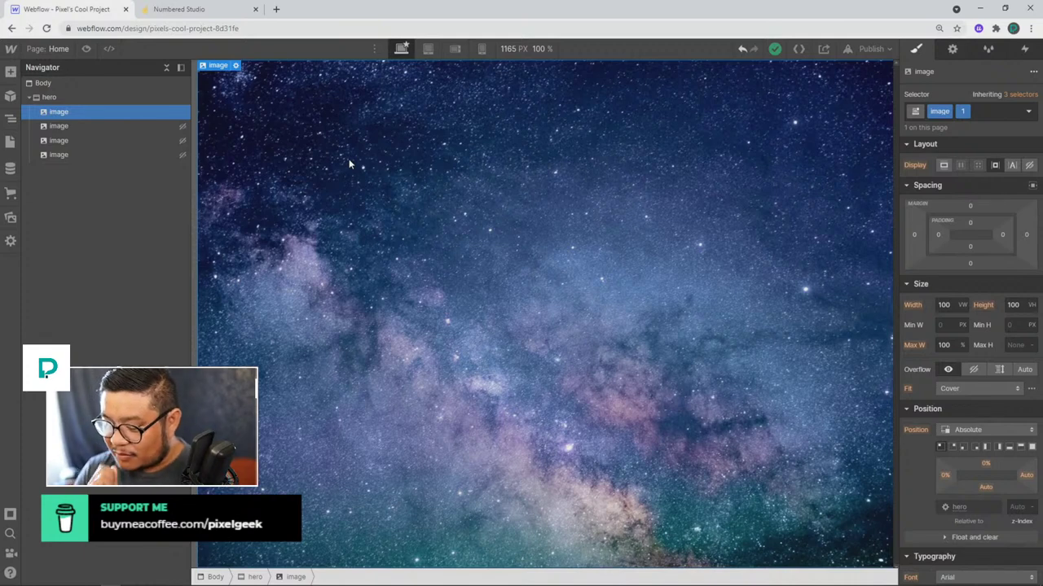
left_click(119, 98)
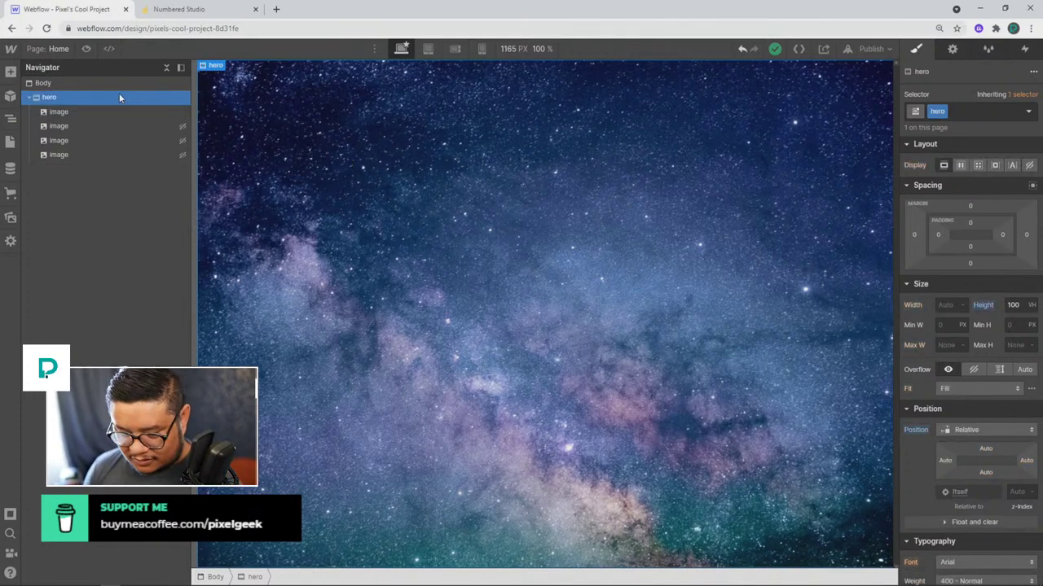
key("ctrl+e")
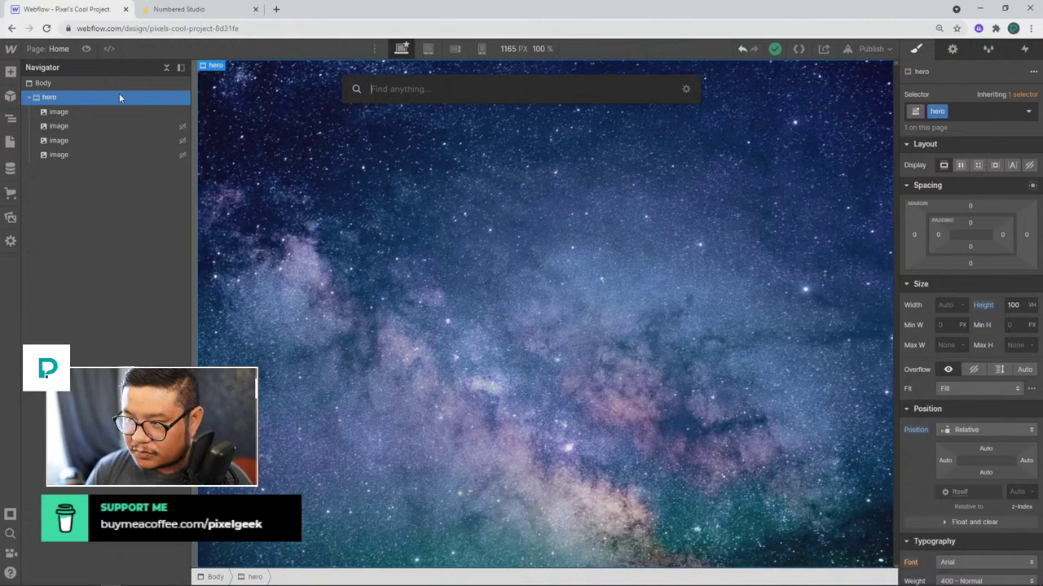
type("div")
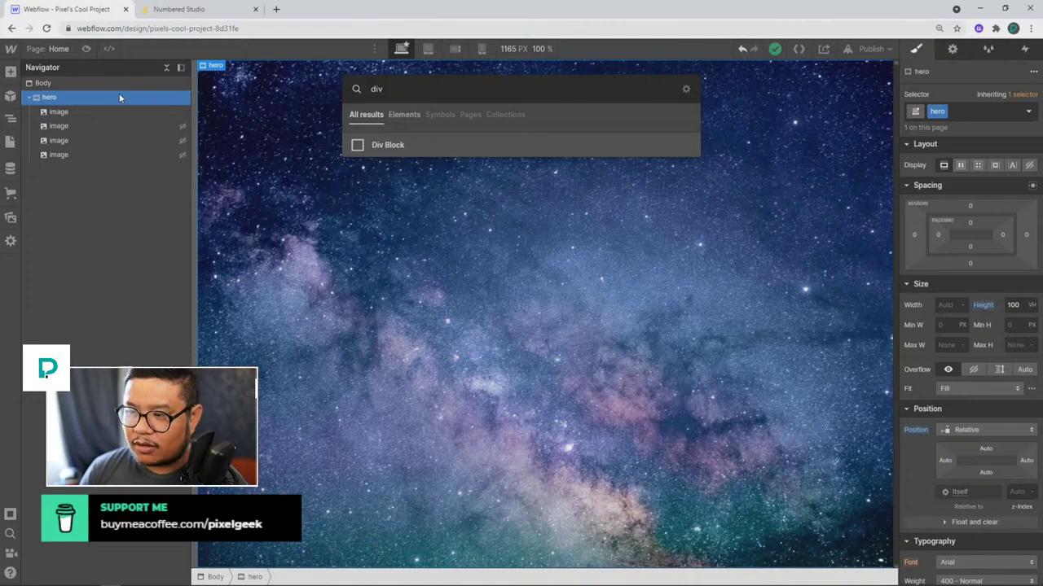
key("Return")
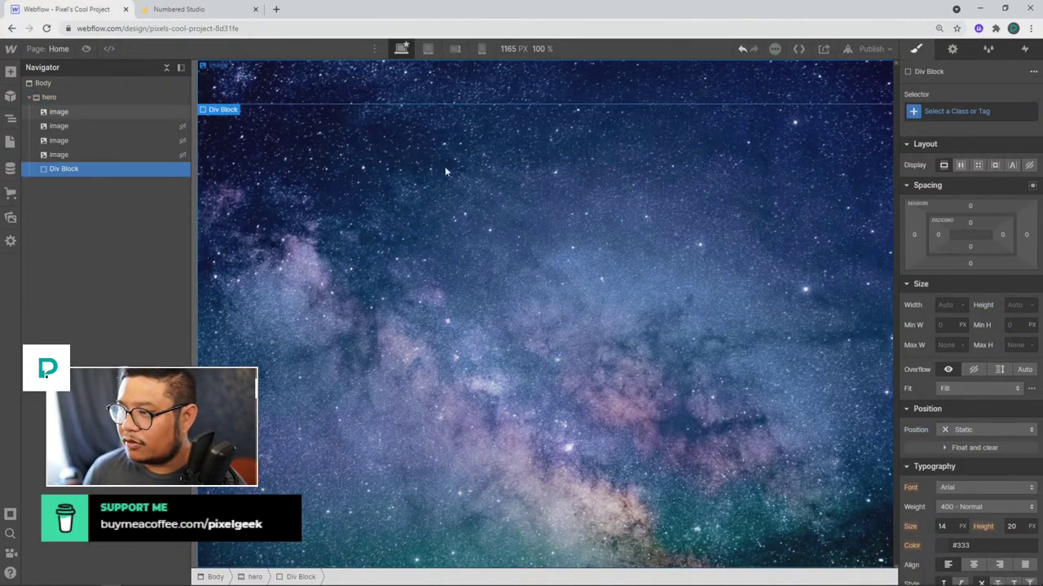
Enter "hover colukmns wrapper" as a new class name for the Div Block.
left_click(958, 113)
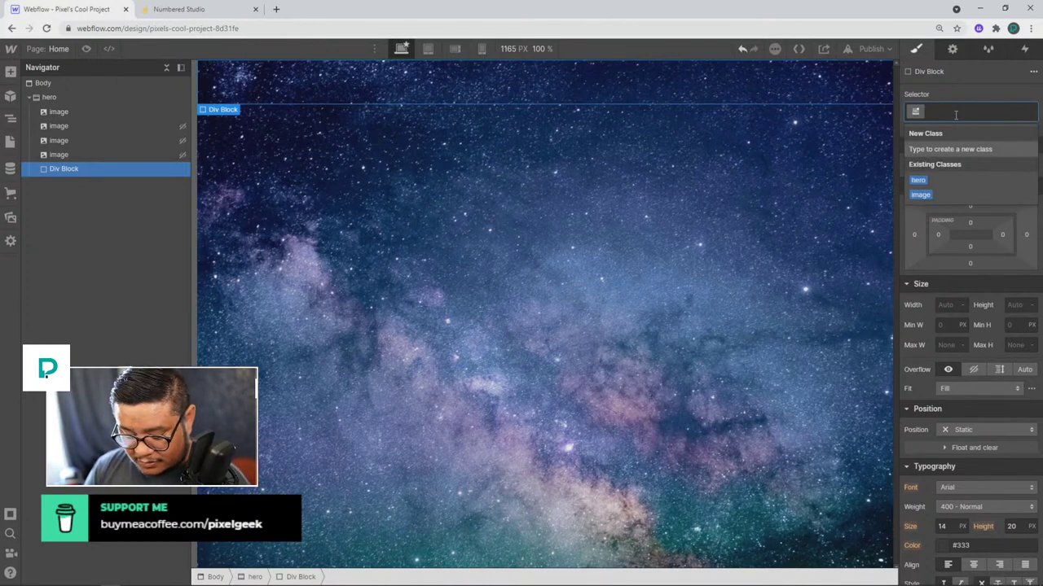
type("hover c")
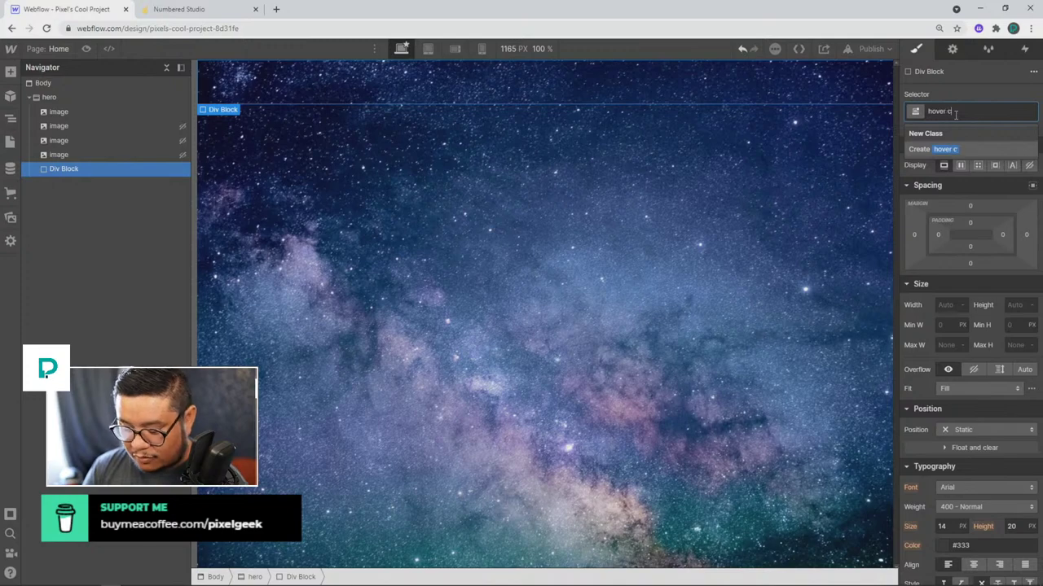
type("olukmns wrapper")
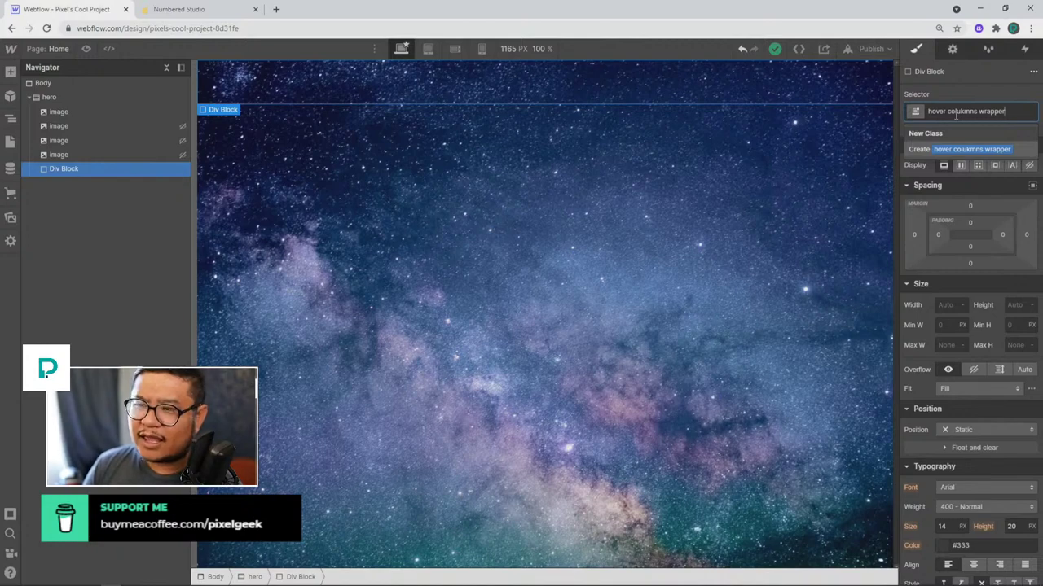
Search Google for "webflow web desire" in a new browser tab.
left_click(278, 9)
type("webflow web d")
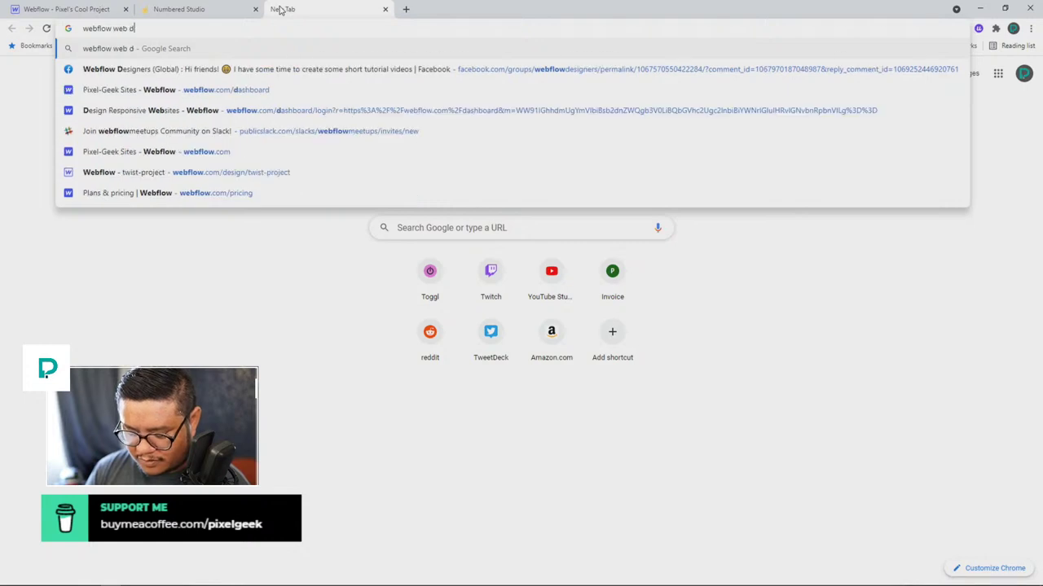
type("esire")
key("Return")
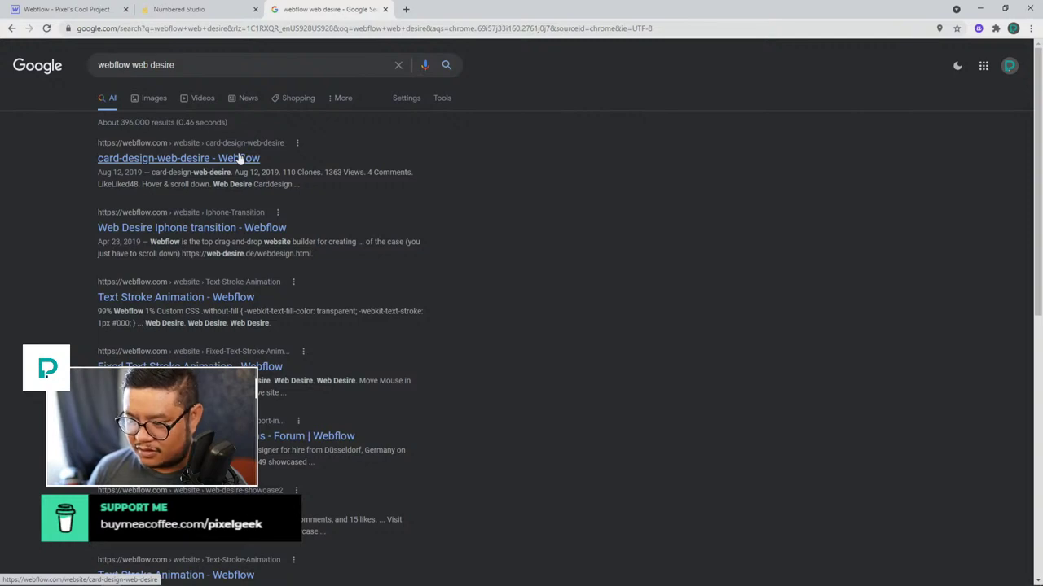
Look through the first two pages of search results and the Break the word showcase, closing the search tab at the end.
scroll(256, 300, "down", 2)
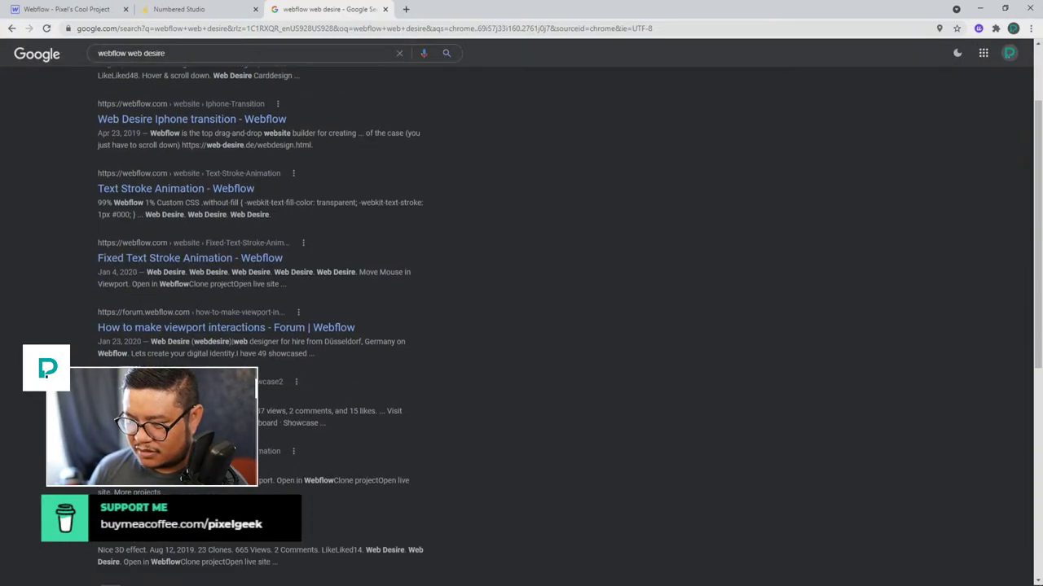
left_click(188, 395)
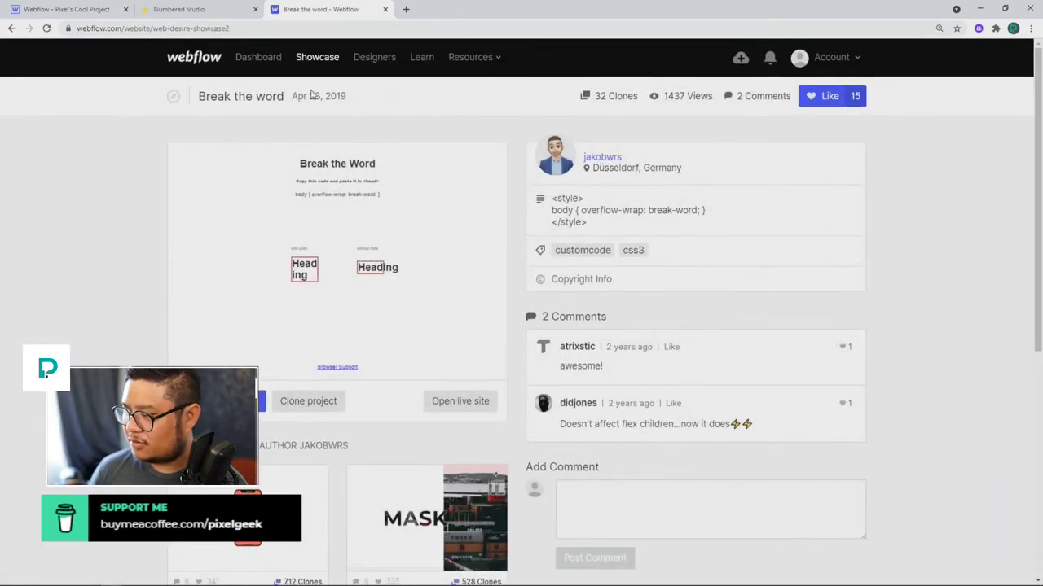
left_click(12, 29)
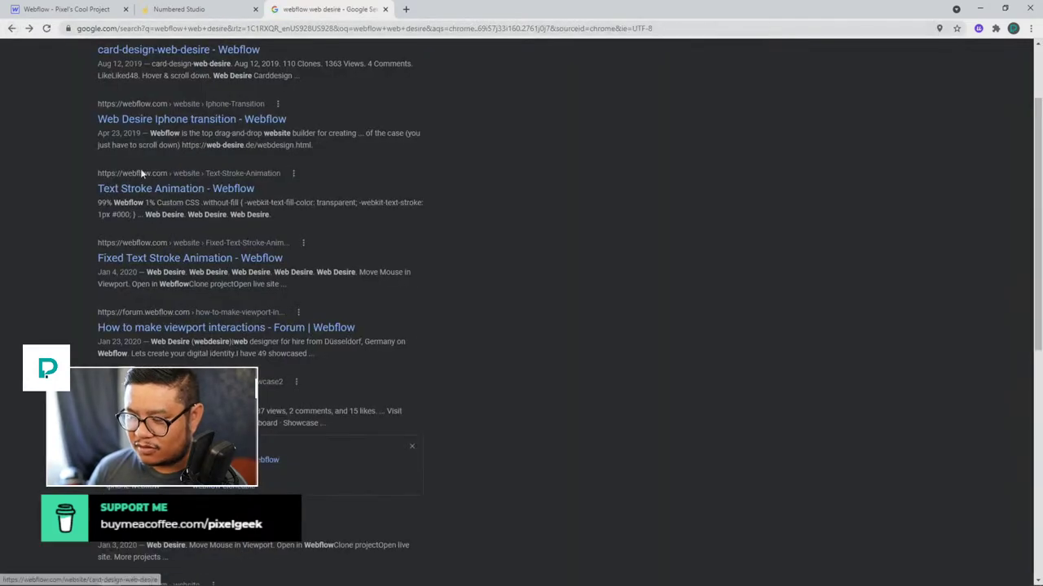
scroll(86, 305, "down", 2)
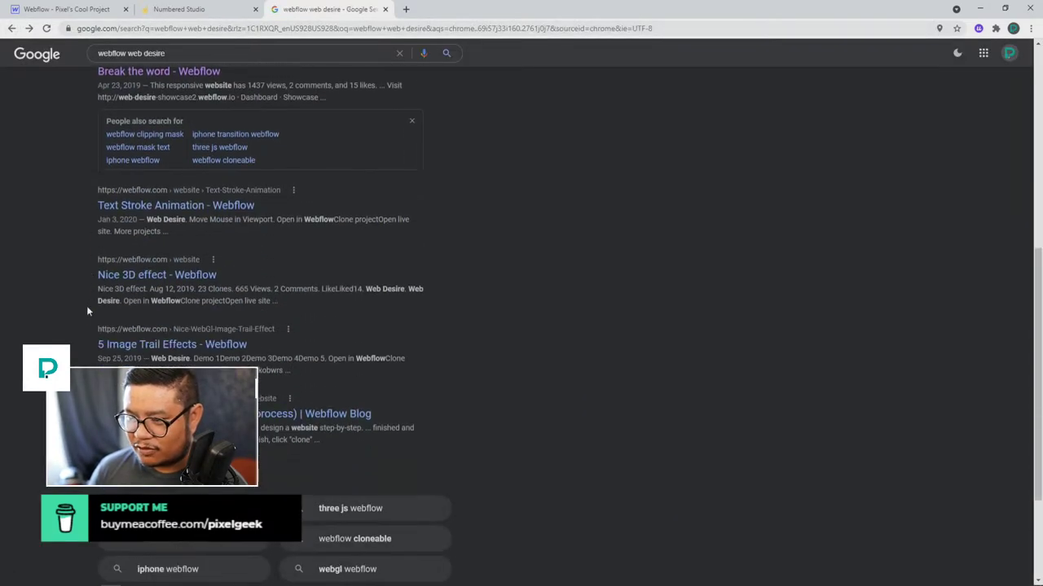
scroll(87, 305, "down", 2)
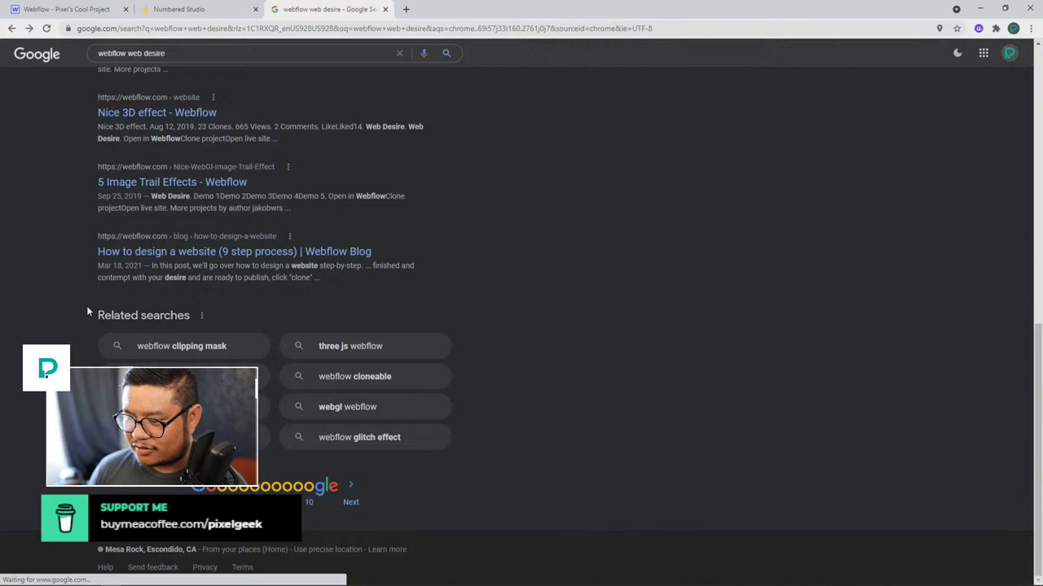
left_click(350, 498)
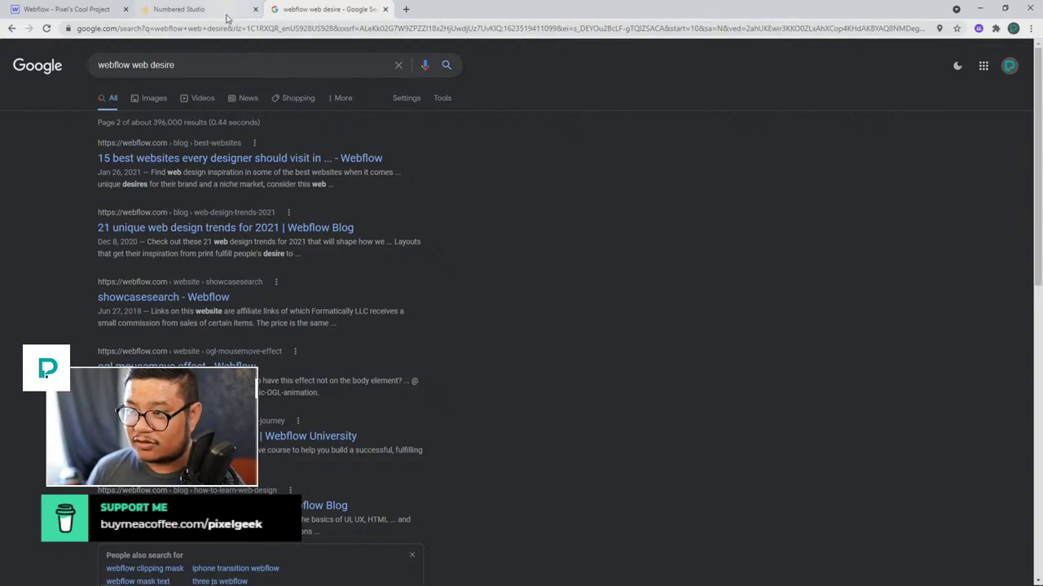
key("ctrl+w")
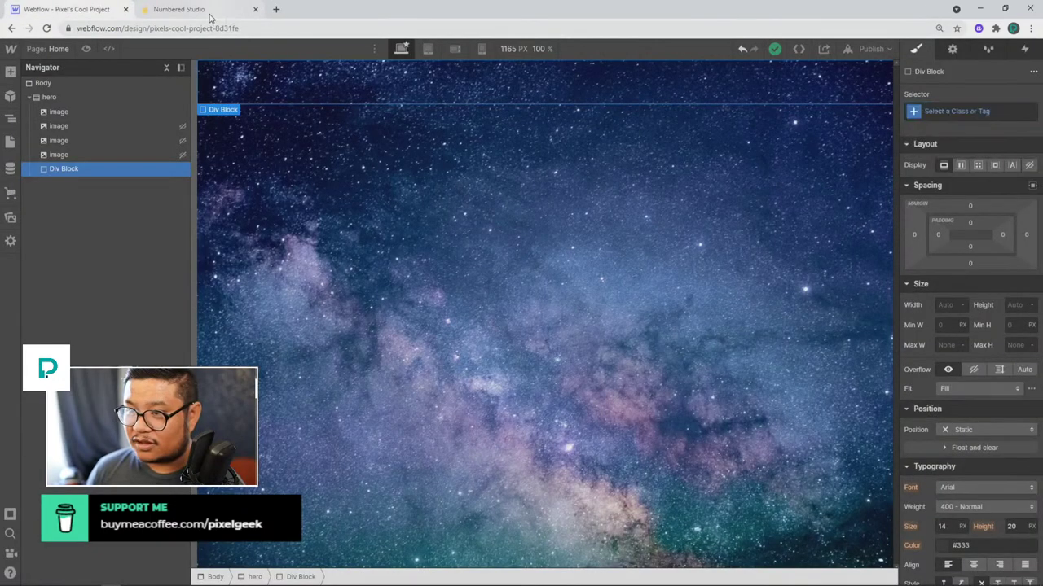
Delete the Div Block from the hero section.
left_click(245, 96)
left_click(95, 167)
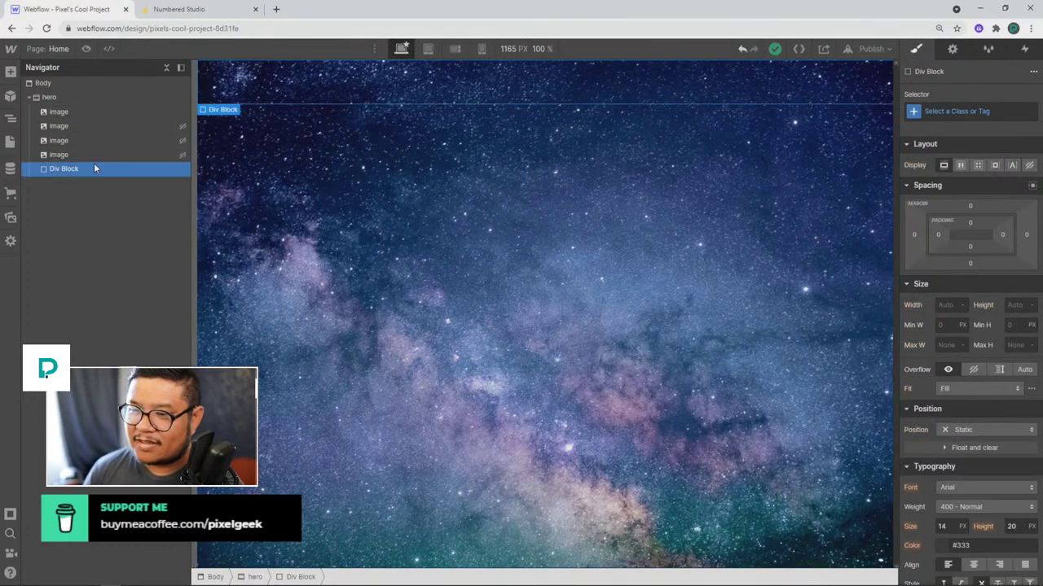
key("Delete")
Add a Mouse move over element trigger to the hero section again.
left_click(48, 99)
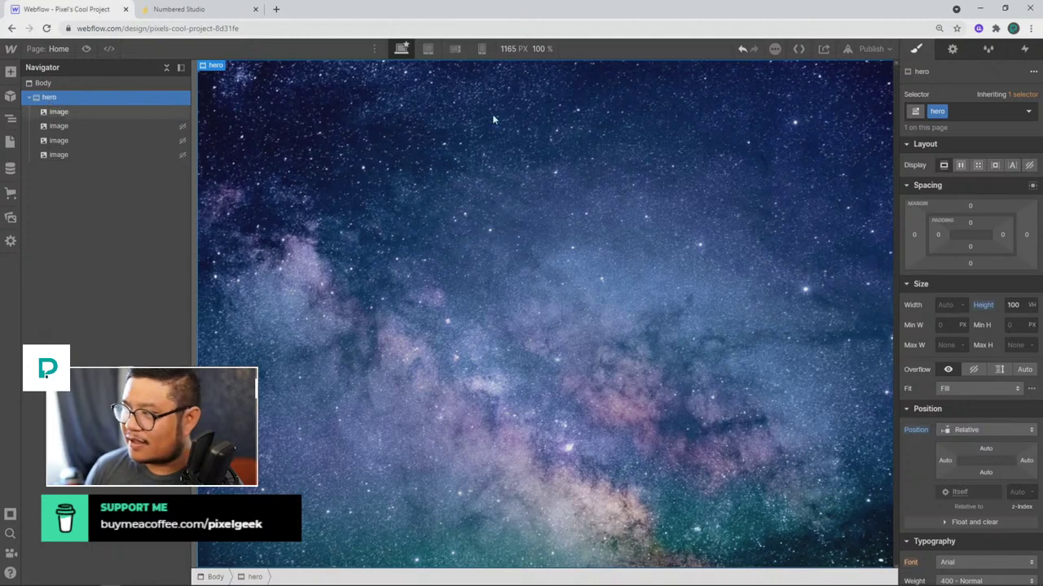
left_click(1024, 49)
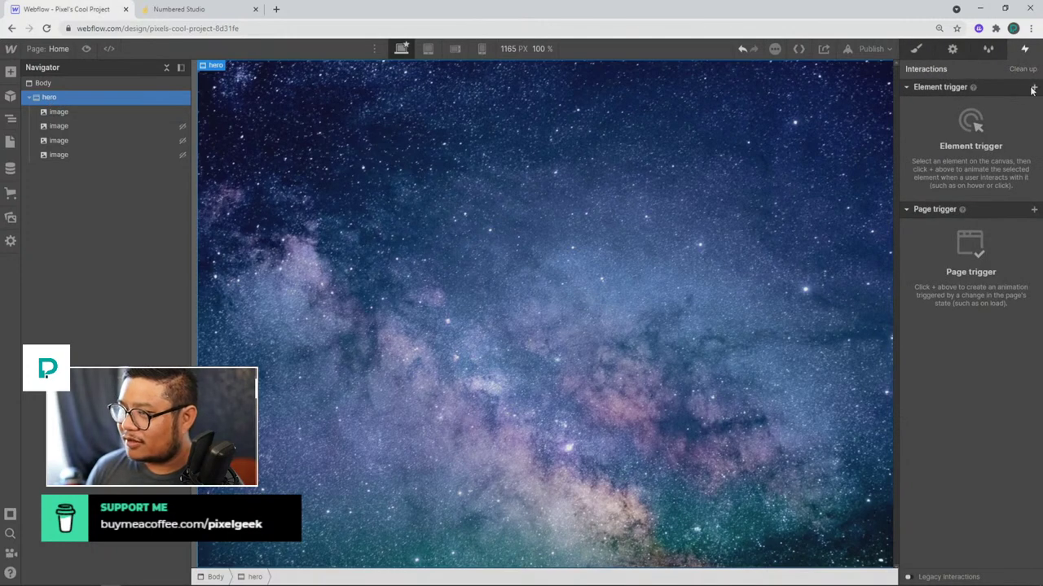
left_click(1033, 86)
left_click(960, 136)
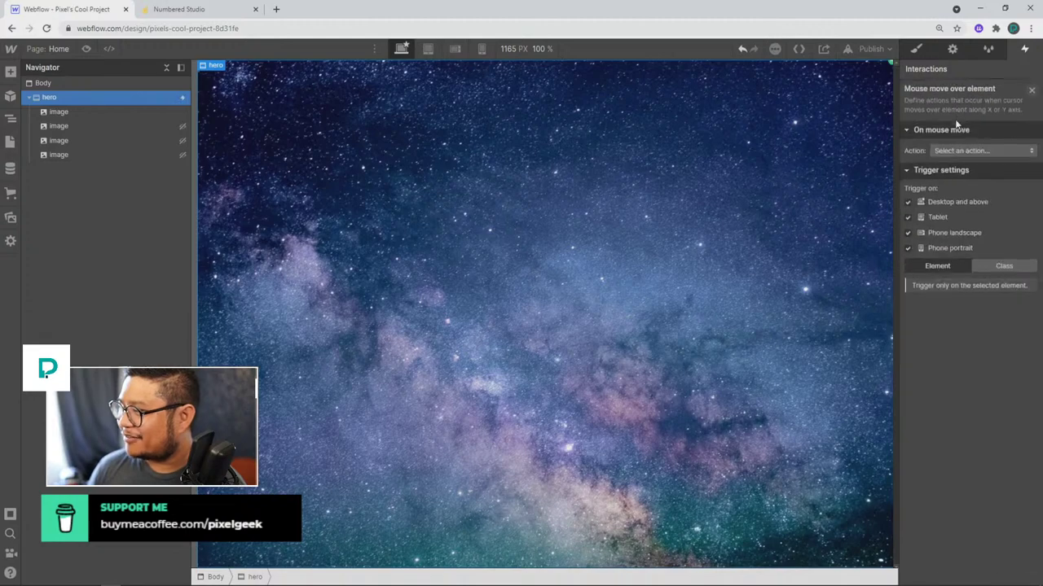
Set the mouse move action to Play mouse animation and create a new mouse animation.
left_click(977, 151)
left_click(972, 179)
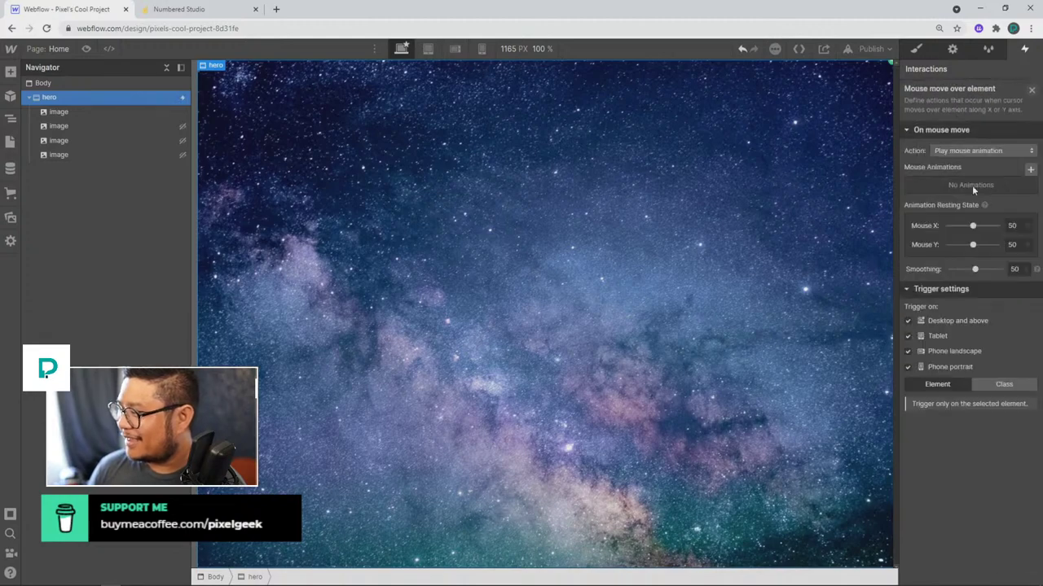
left_click(1029, 170)
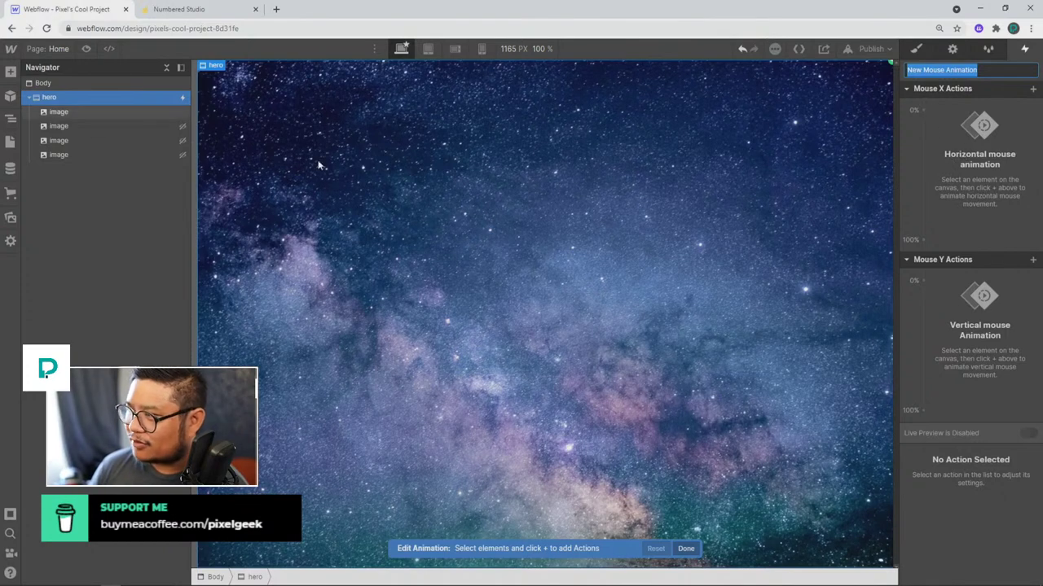
Add an Opacity action for the first image at 0% of the Mouse X Actions, with opacity 100%.
left_click(923, 111)
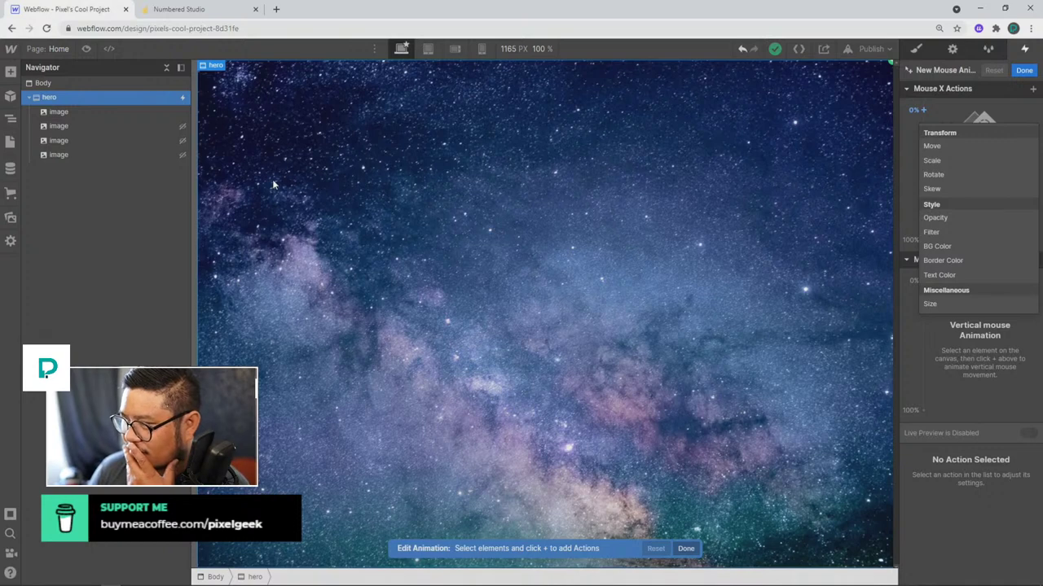
left_click(98, 112)
left_click(111, 112)
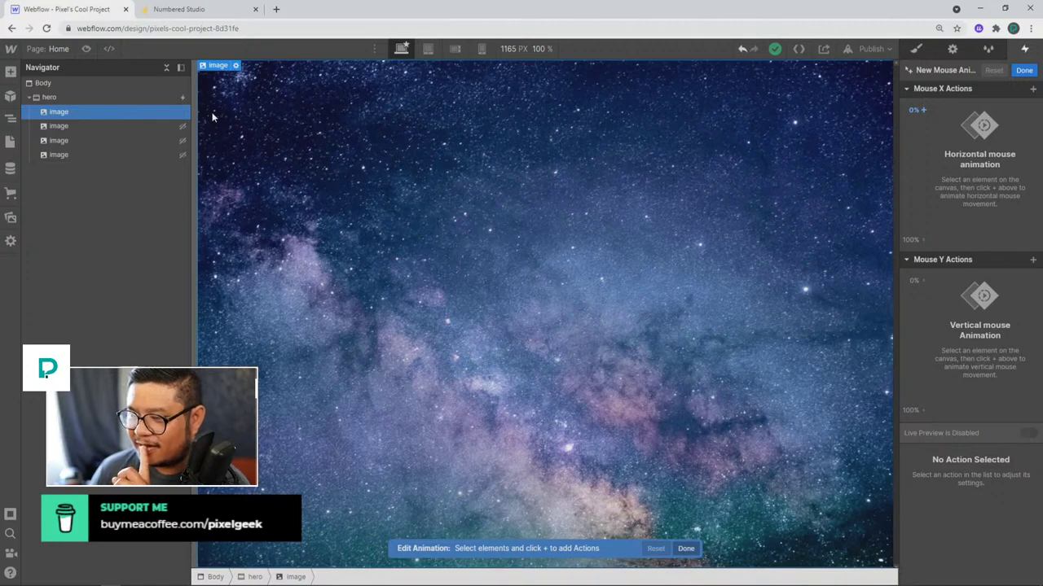
left_click(924, 110)
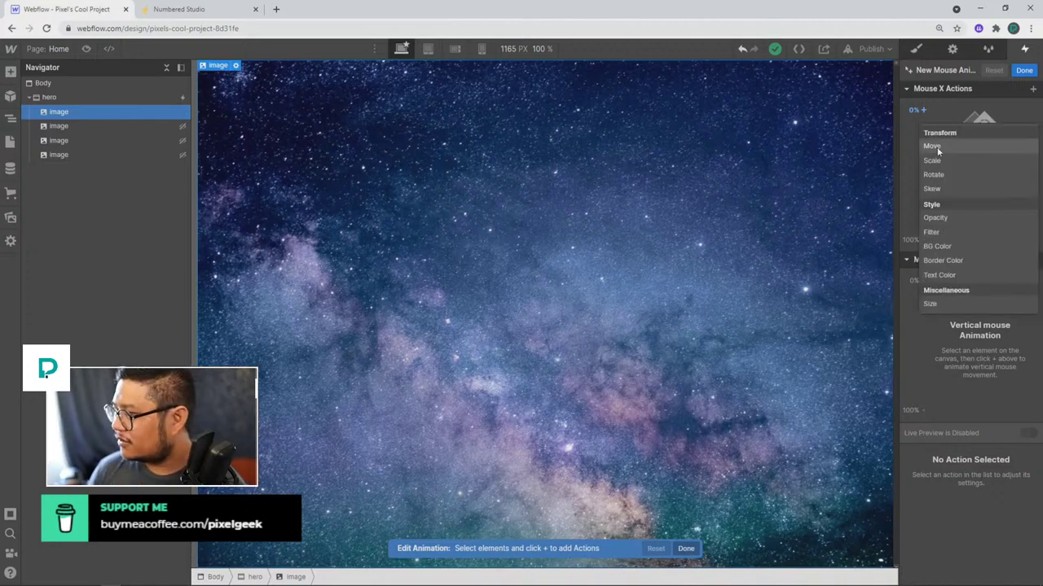
left_click(937, 217)
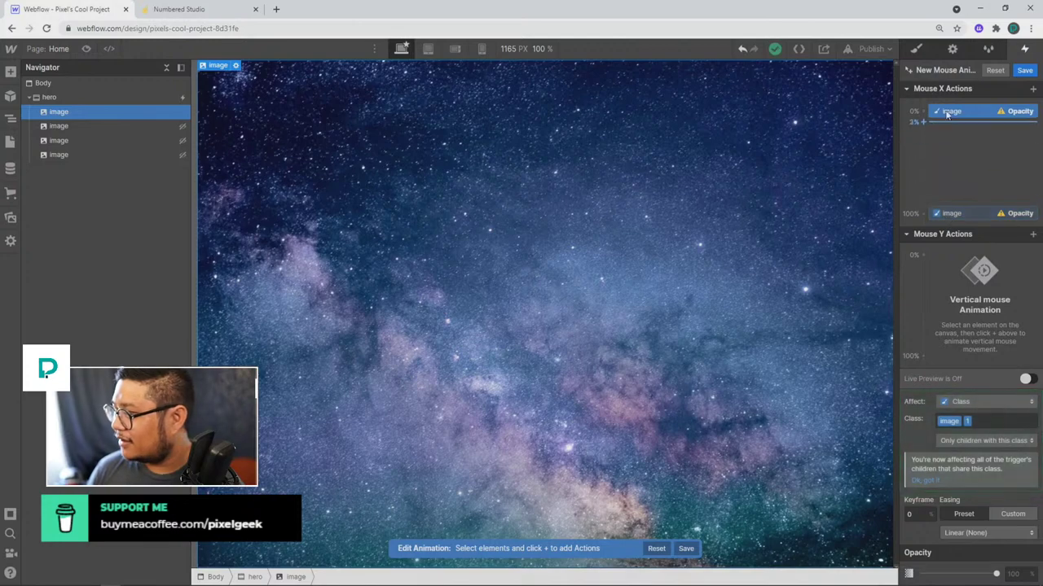
left_click(1010, 579)
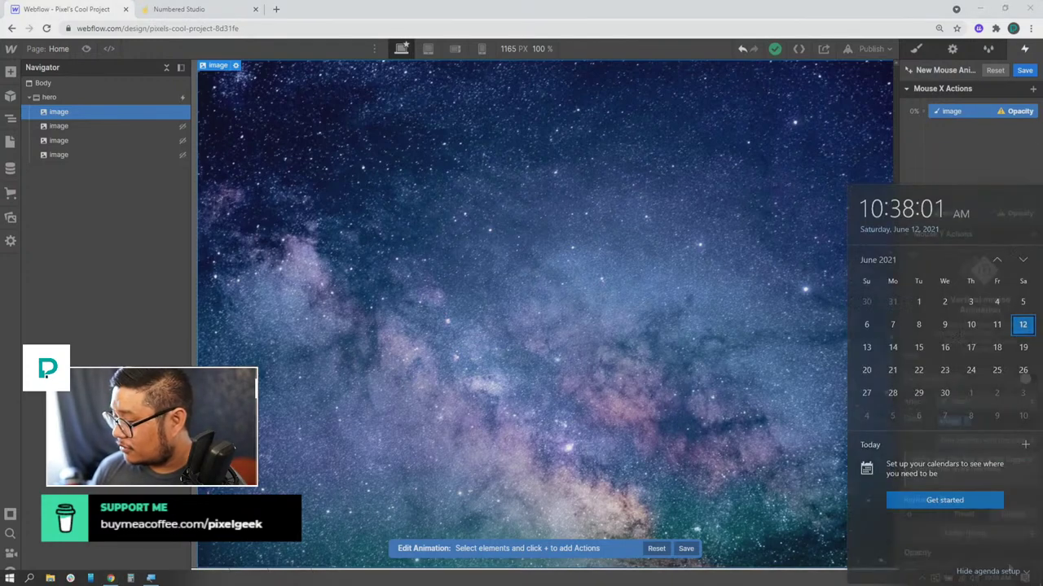
left_click(1010, 578)
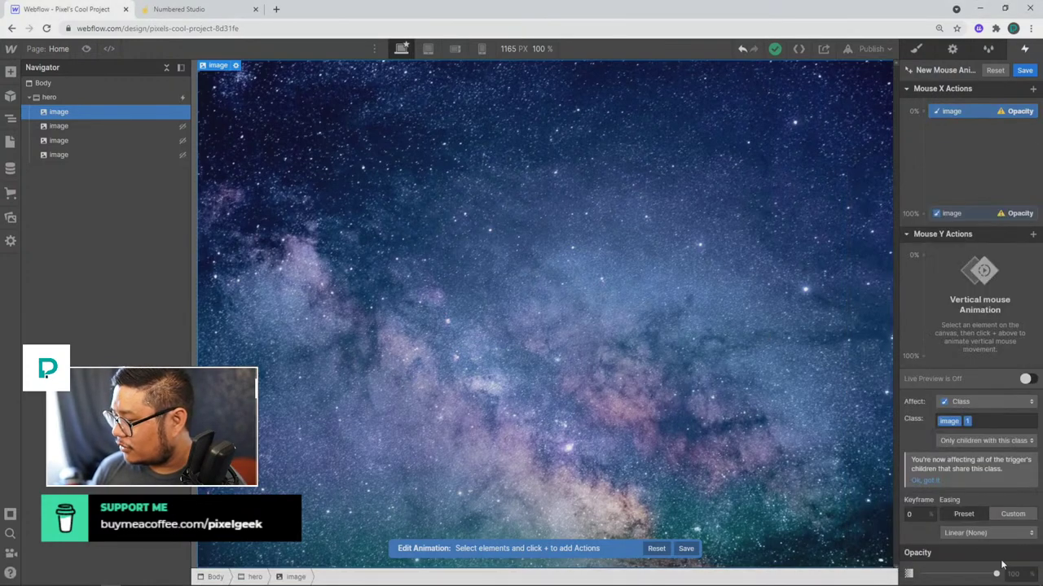
left_click(1014, 575)
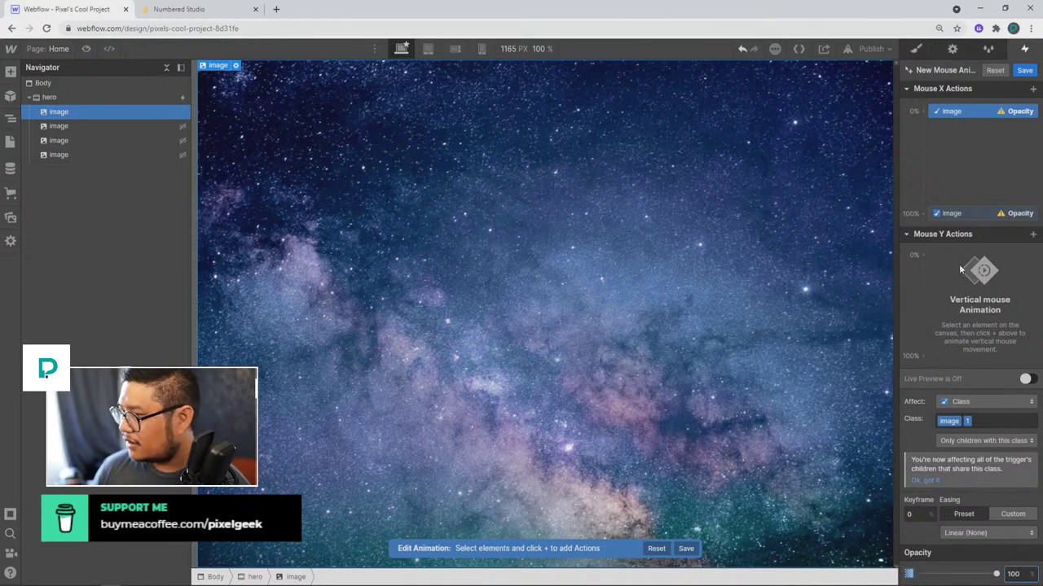
Set the first image's ending Mouse X keyframe to 100% opacity and move that keyframe to 25%.
left_click(953, 214)
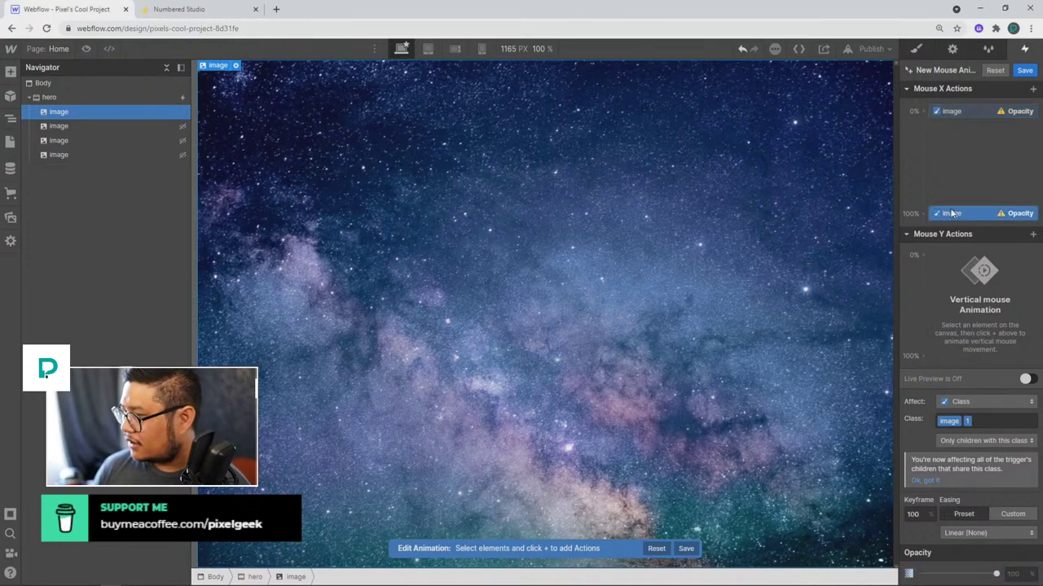
left_click(1014, 574)
type("100")
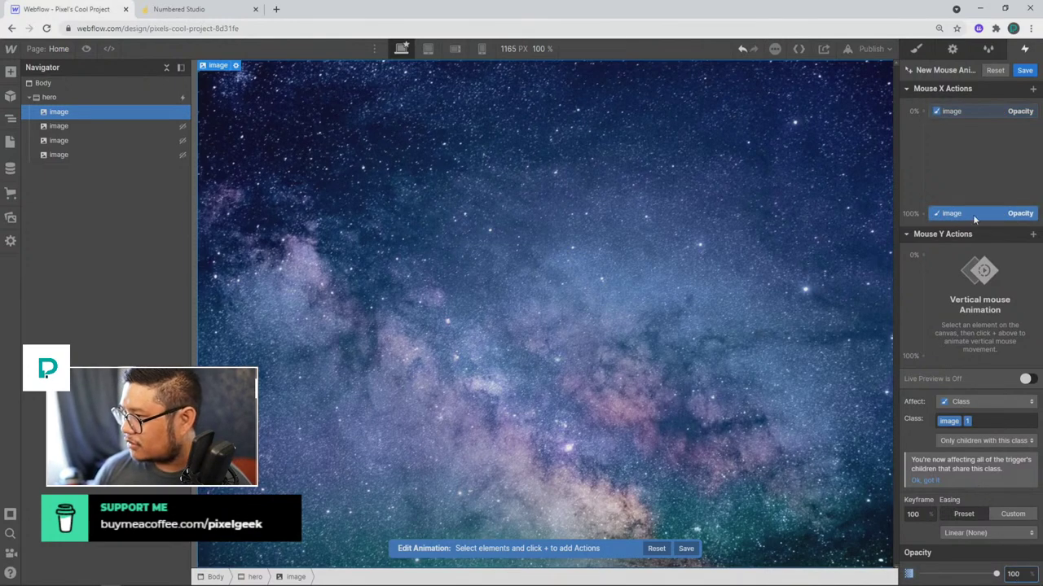
left_click(941, 214)
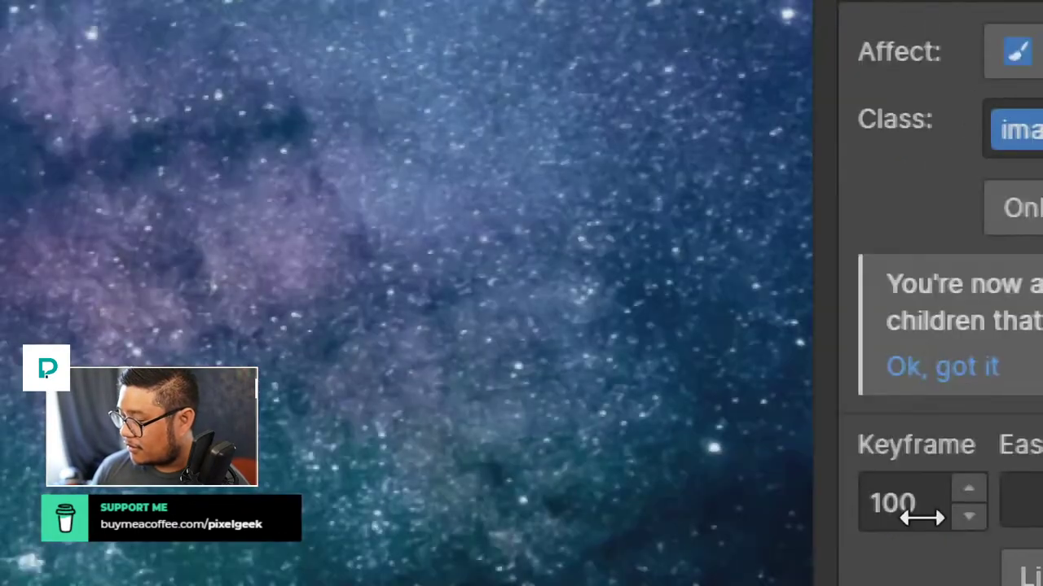
left_click(915, 518)
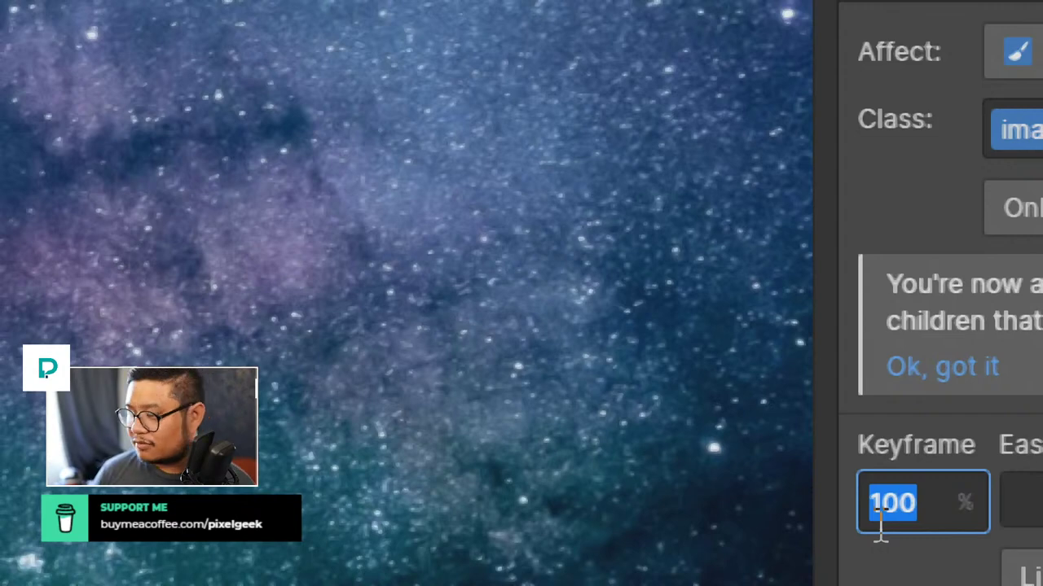
type("20")
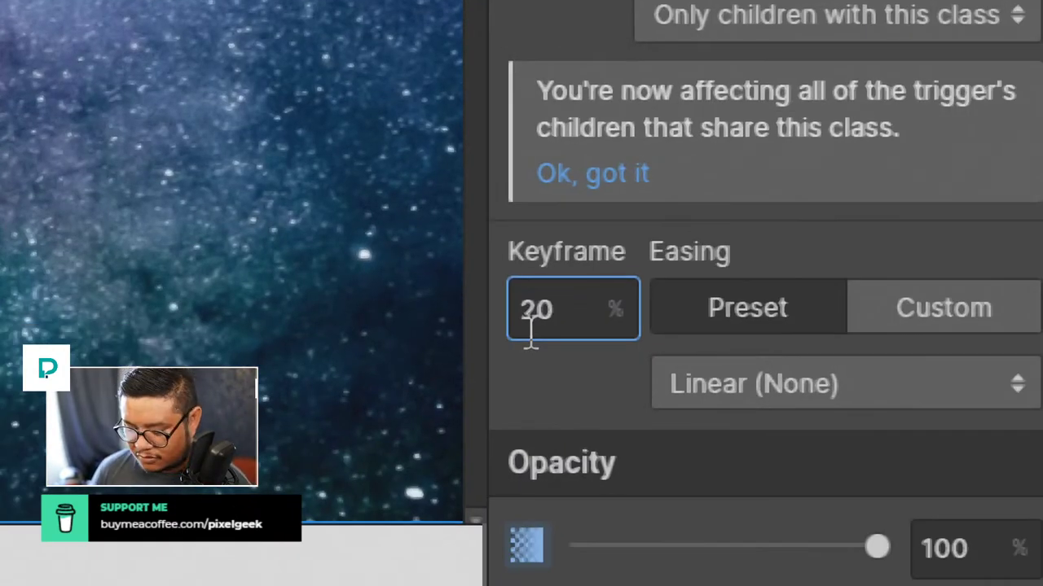
key("BackSpace")
type("5")
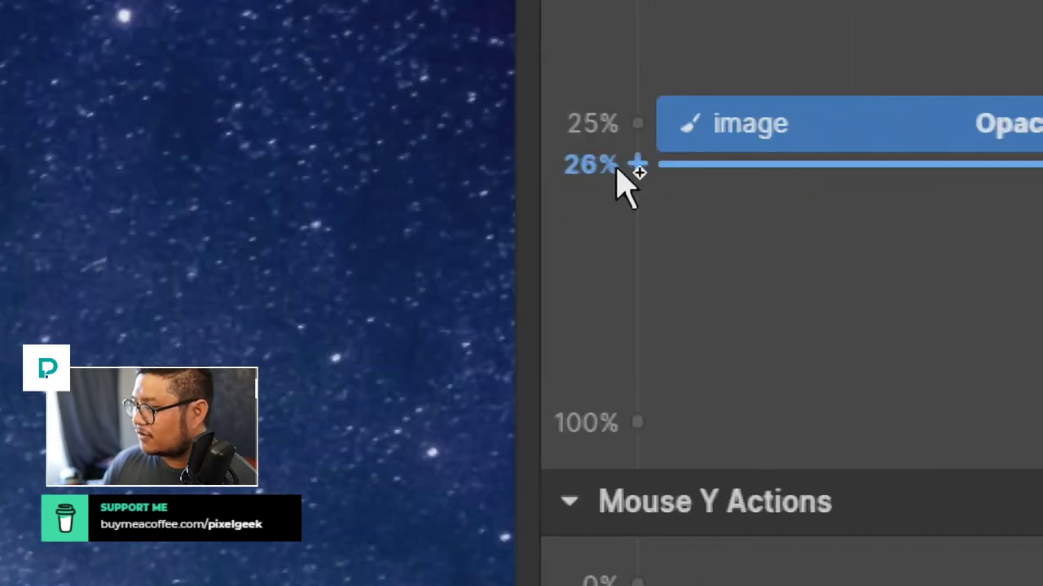
Add an Opacity action for the first image at the 26% Mouse X keyframe, with opacity 0%.
left_click(911, 169)
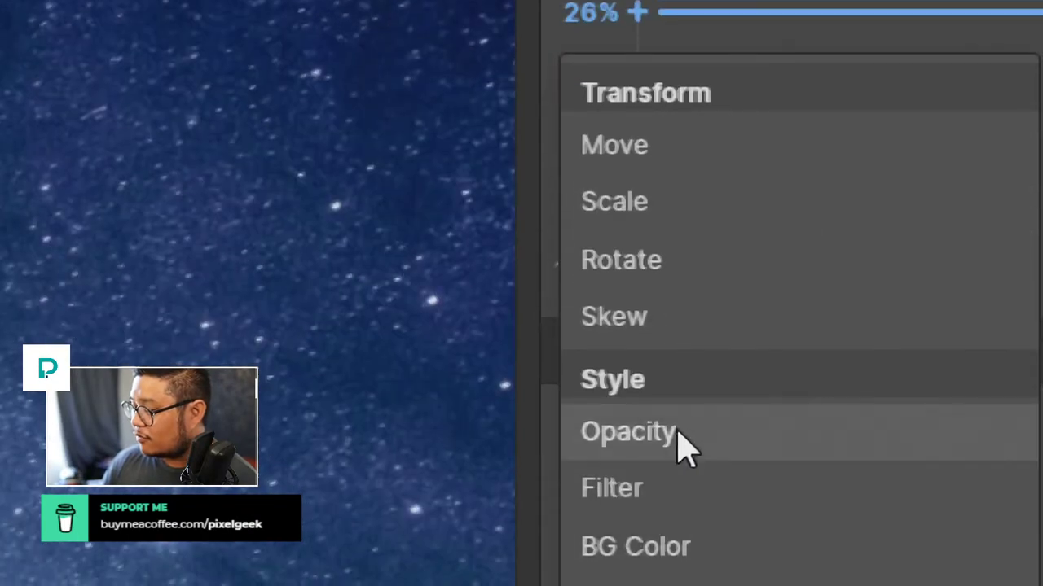
left_click(682, 582)
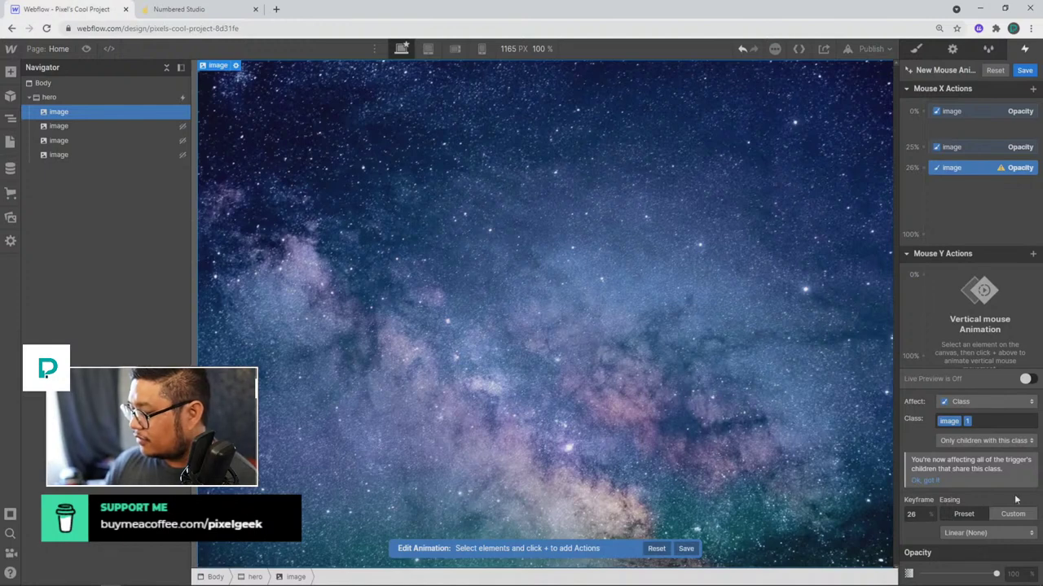
left_click(1014, 574)
type("0")
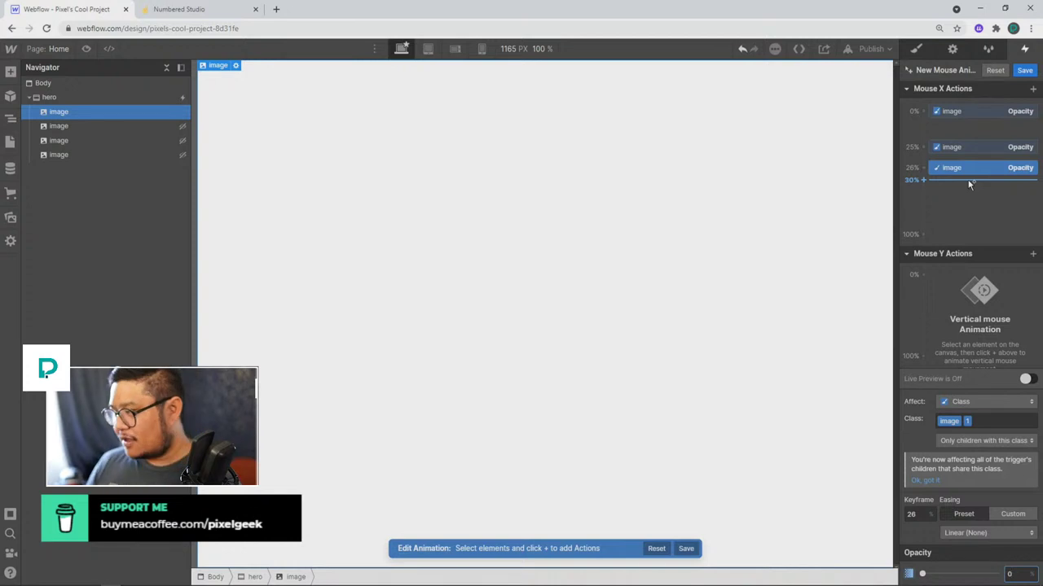
Add an Opacity action for the second image at the 26% Mouse X keyframe, with opacity 100%.
left_click(160, 125)
left_click(922, 175)
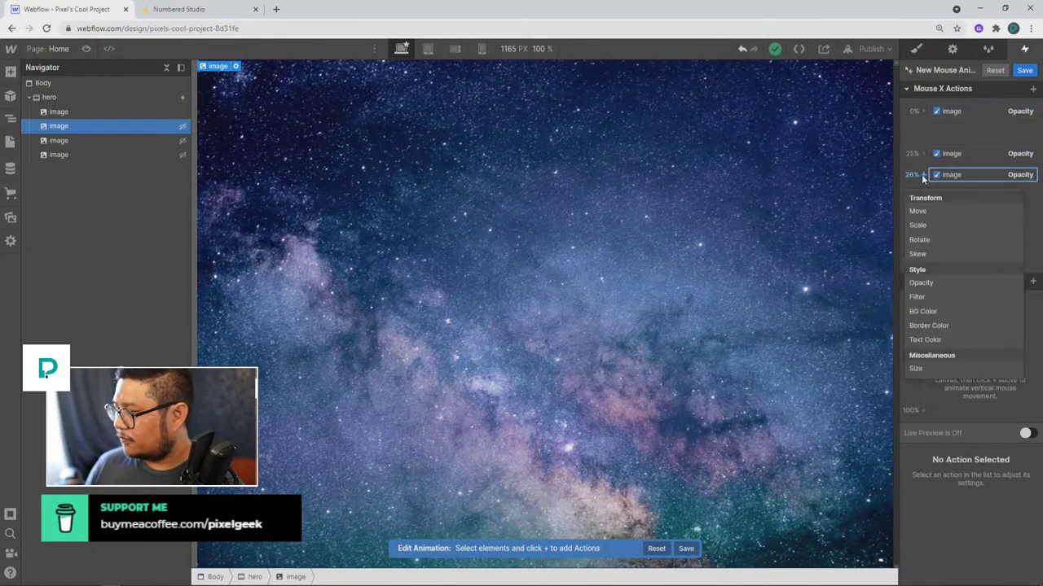
left_click(928, 282)
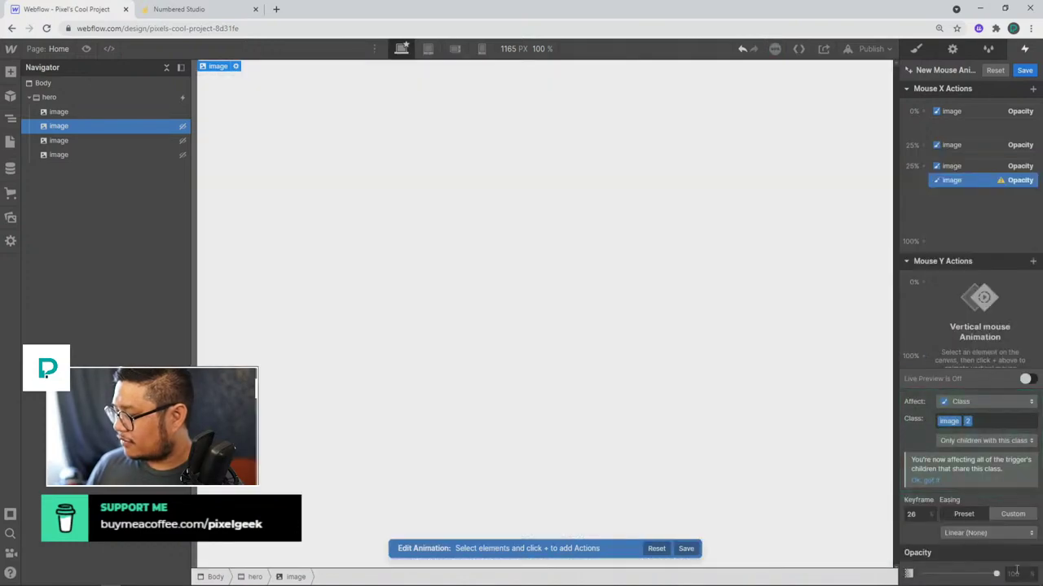
type("100")
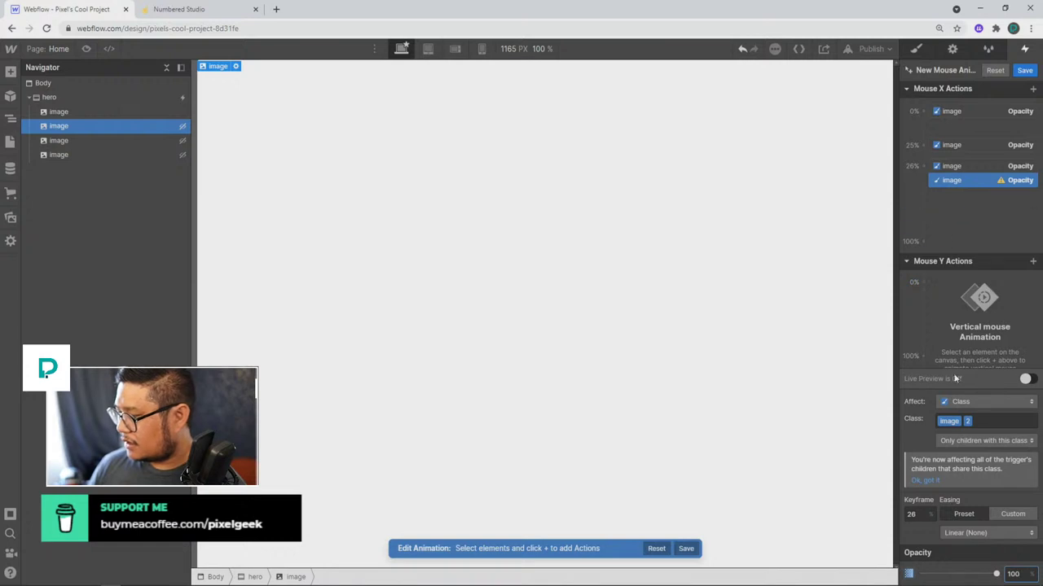
Add an Opacity action for the second image at the 50% Mouse X keyframe, with opacity 100%.
left_click(925, 203)
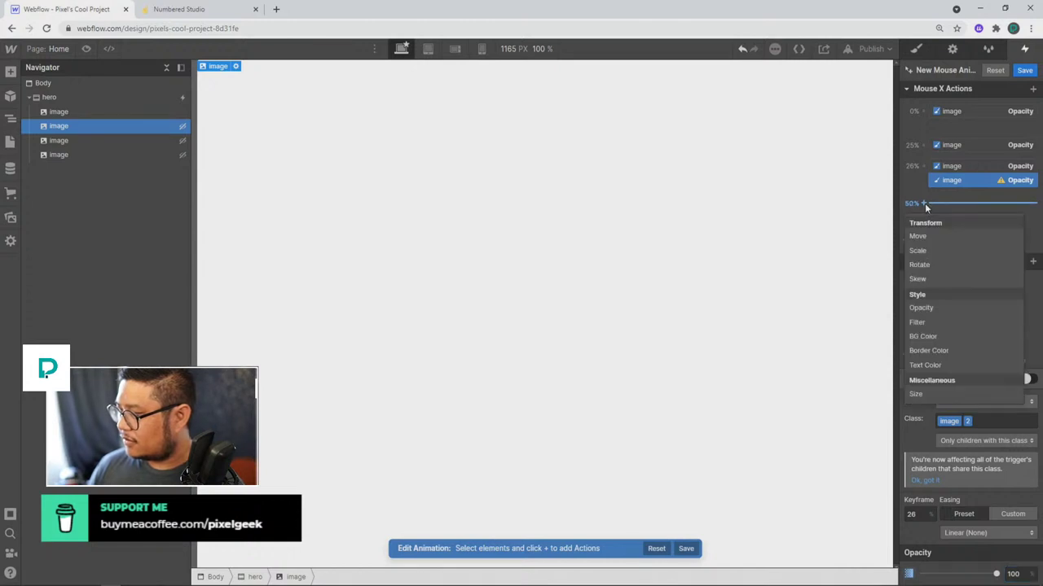
left_click(920, 307)
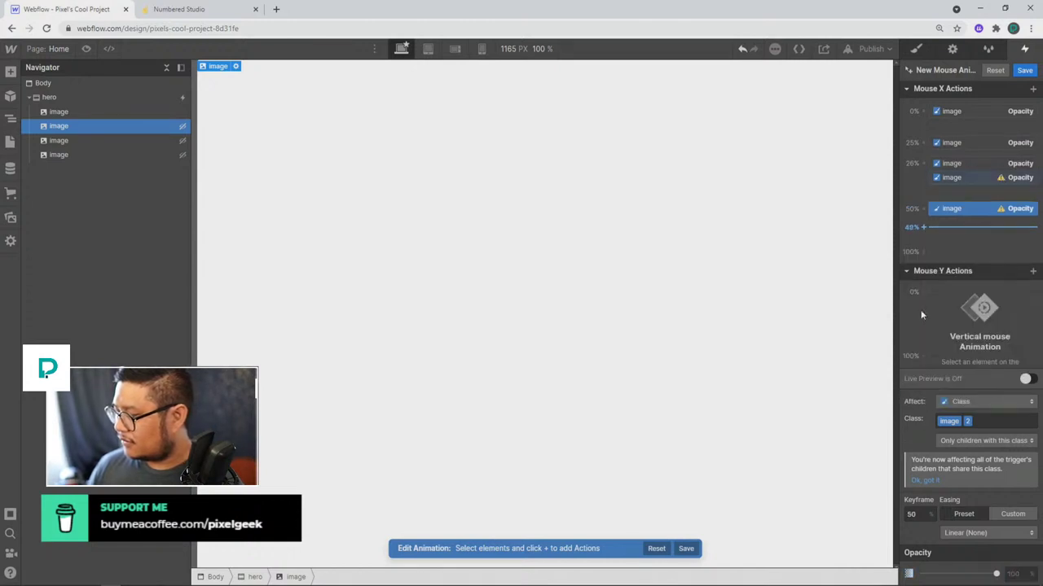
left_click(1013, 574)
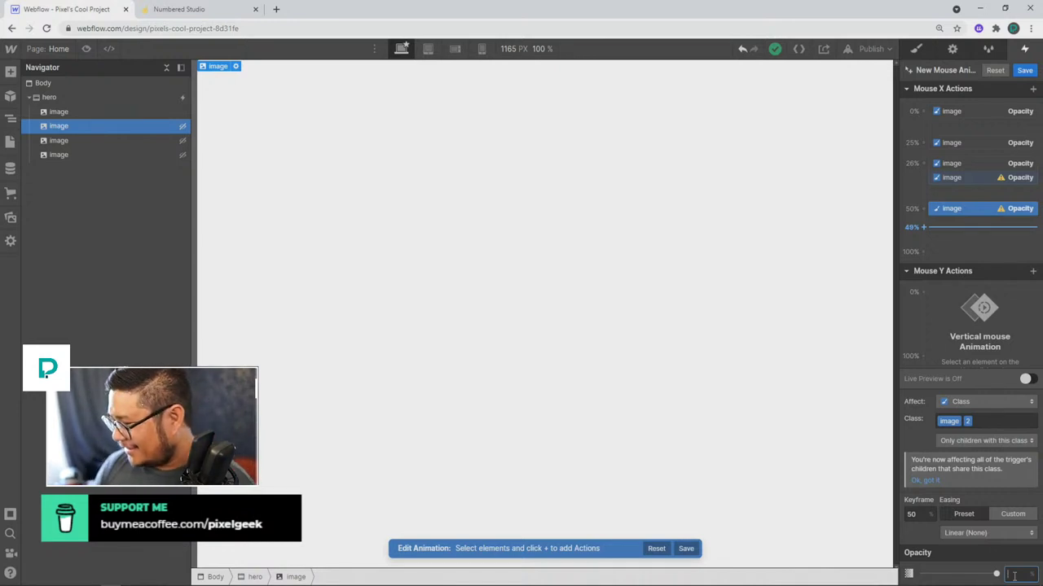
type("100")
key("Return")
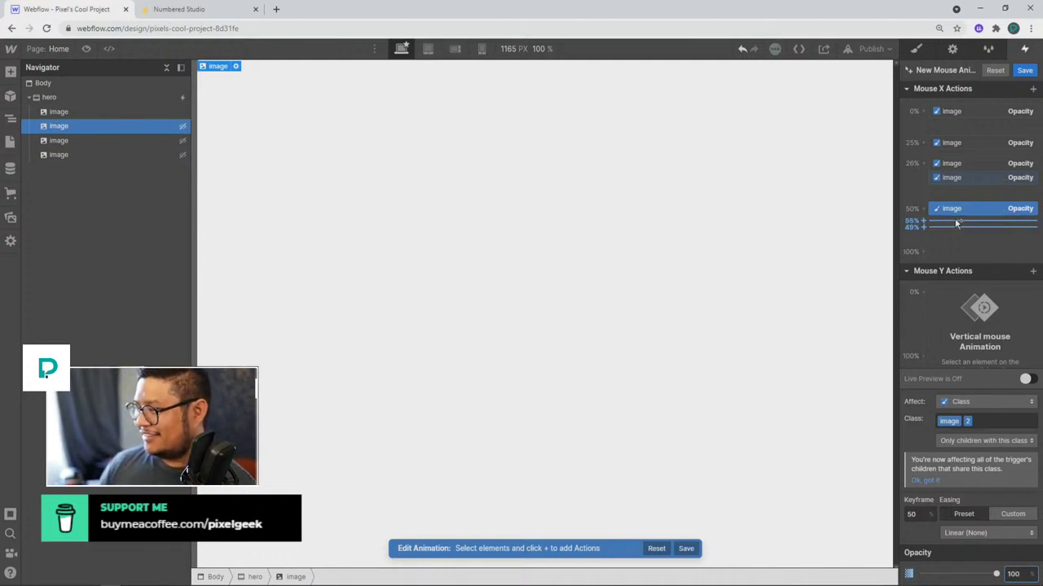
left_click(945, 182)
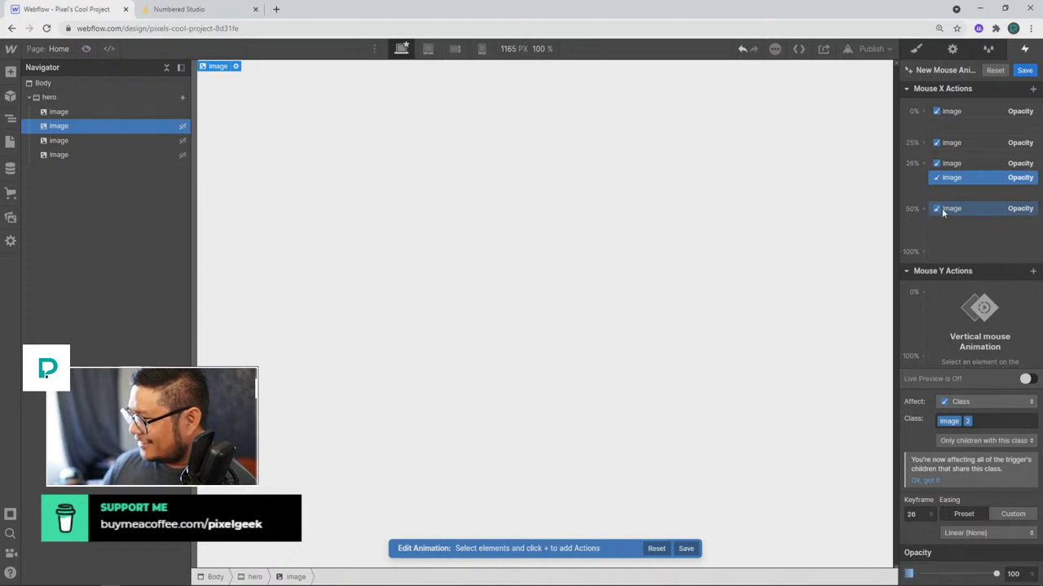
left_click(943, 211)
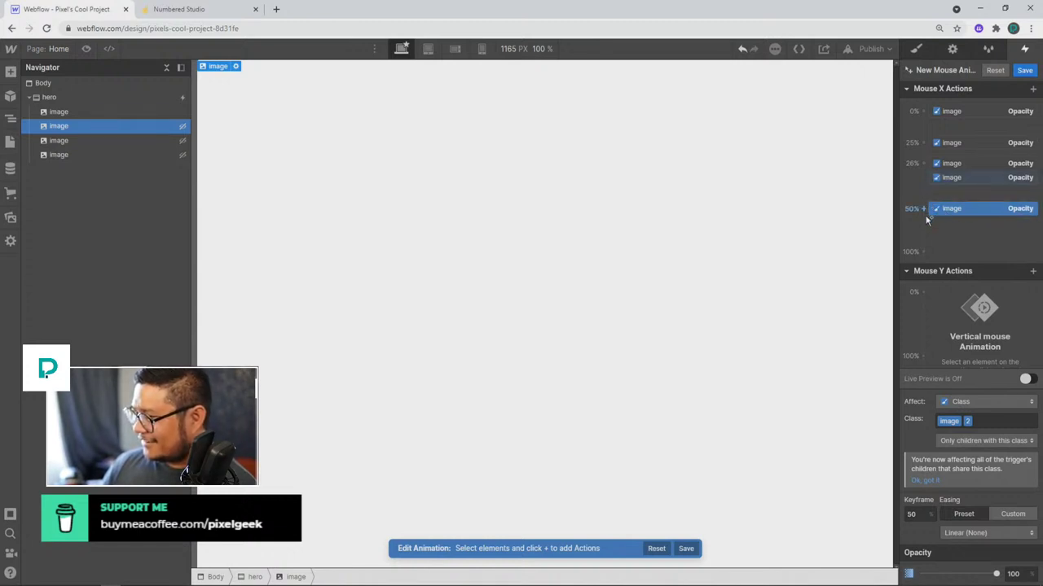
Add an Opacity action for the second image at the 51% Mouse X keyframe, with opacity 0%.
left_click(925, 220)
left_click(973, 323)
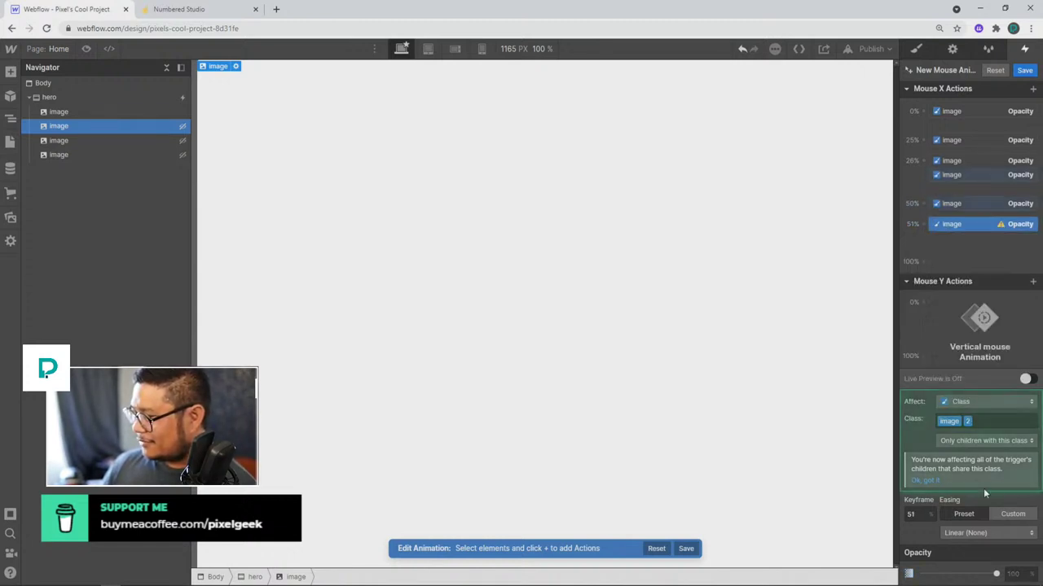
type("0")
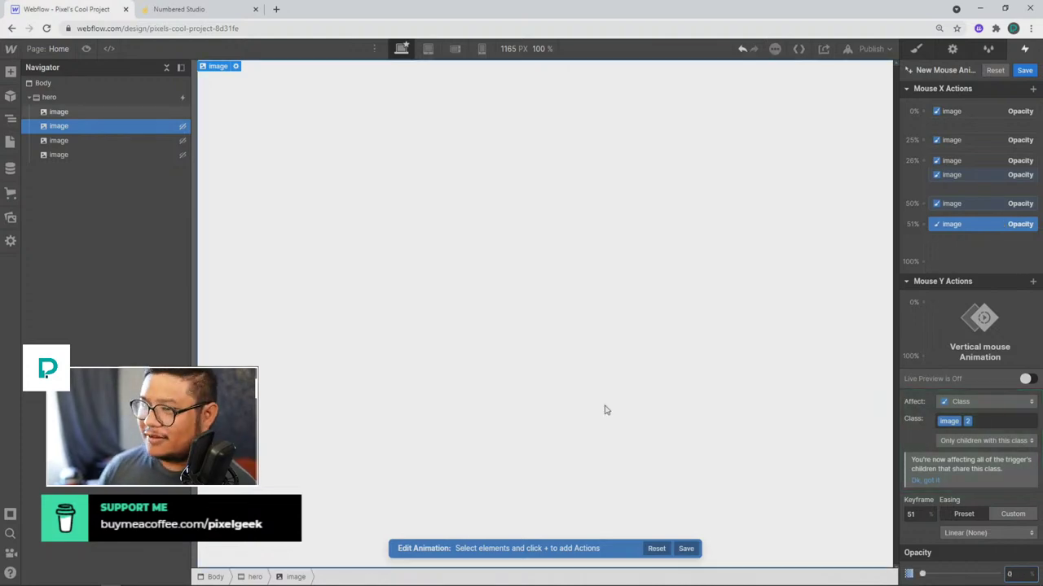
Unhide the second hero image in its display style, leaving the third and fourth images set to display none.
left_click(917, 50)
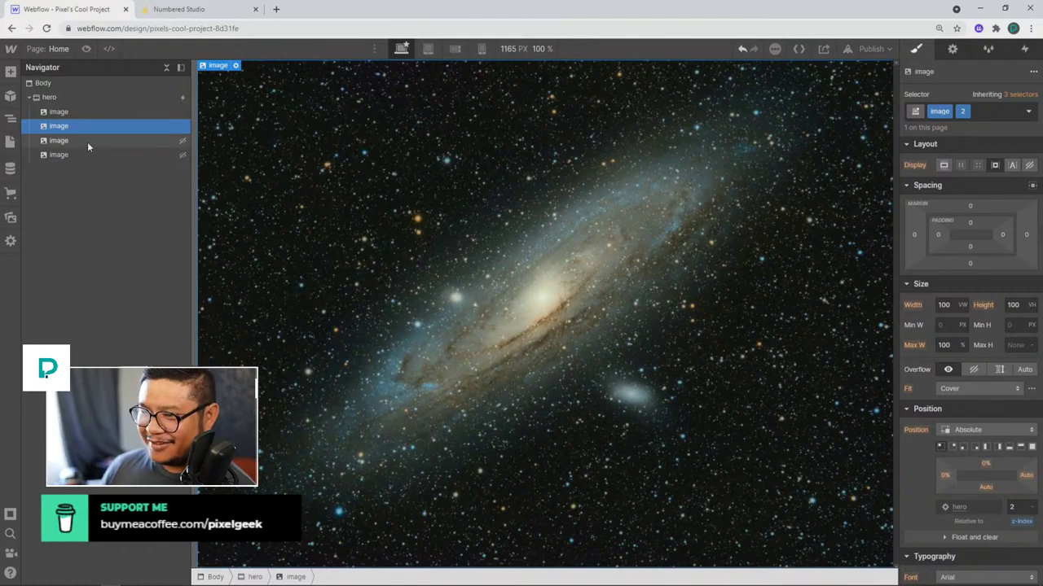
left_click(87, 140)
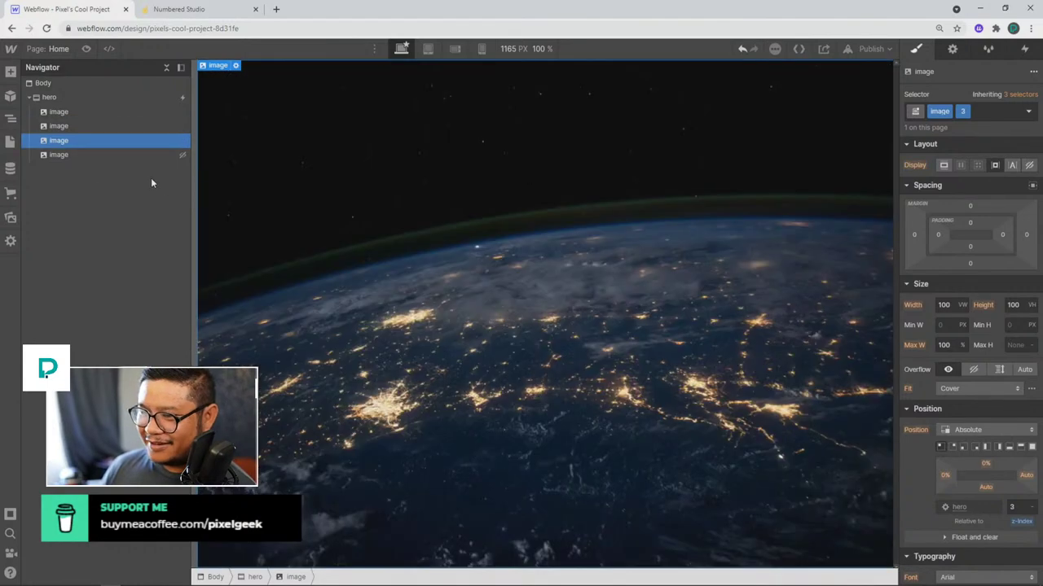
left_click(86, 154)
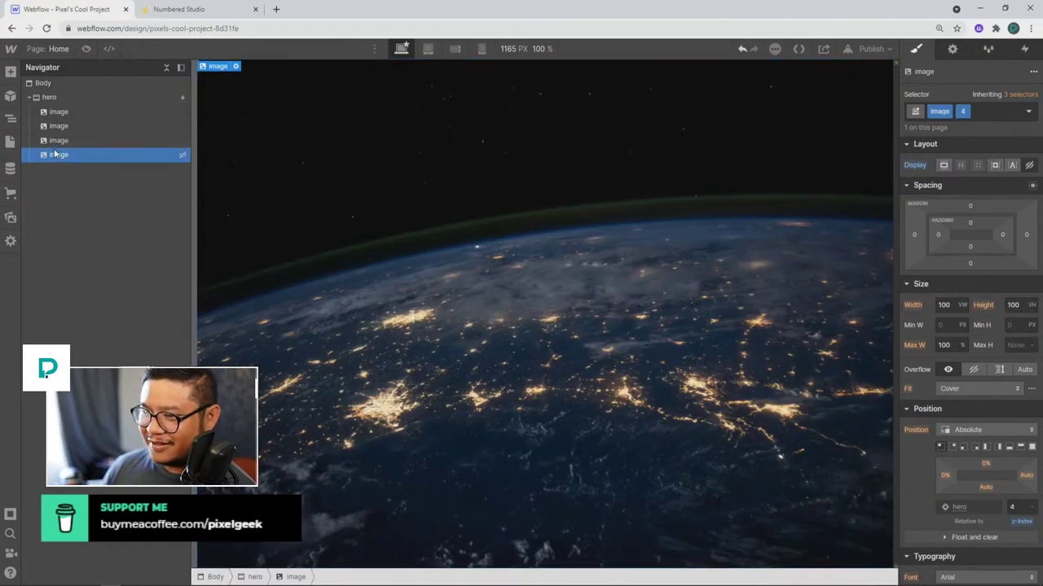
left_click(124, 140)
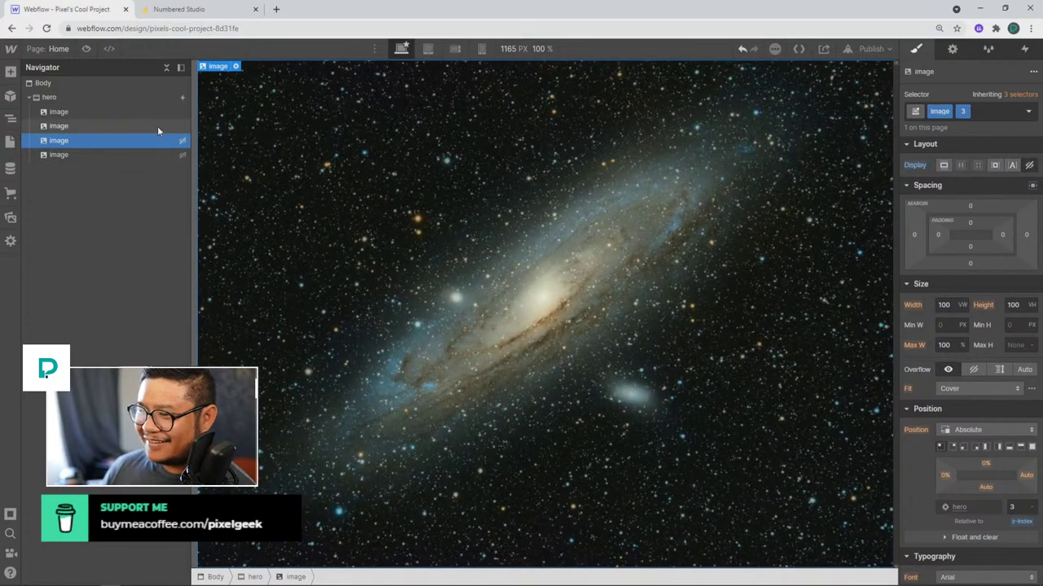
left_click(157, 125)
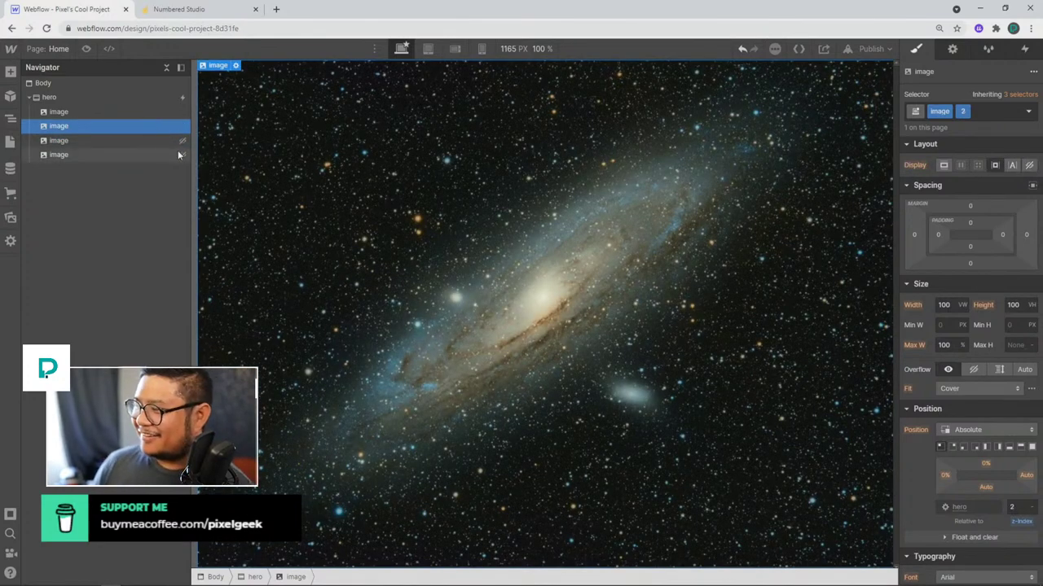
Preview the page to check the mouse-move image switching, and open the hero section's interactions.
left_click(86, 48)
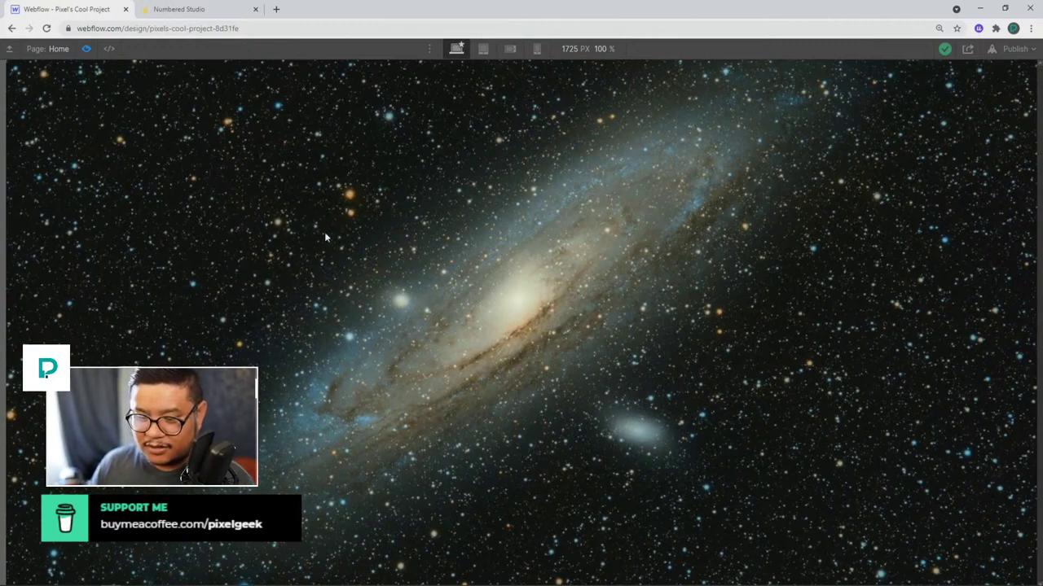
left_click(90, 49)
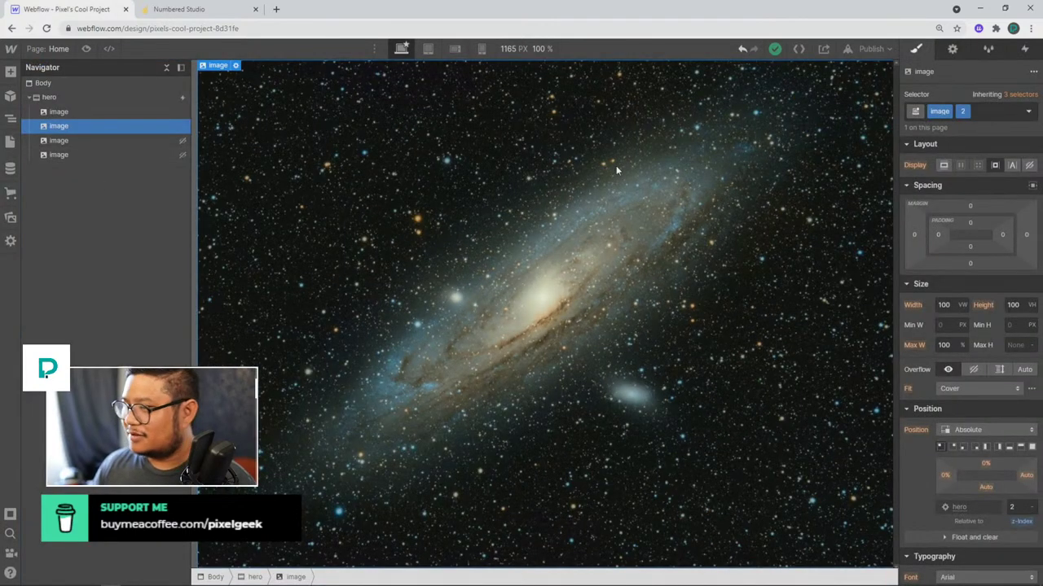
left_click(146, 97)
left_click(1024, 49)
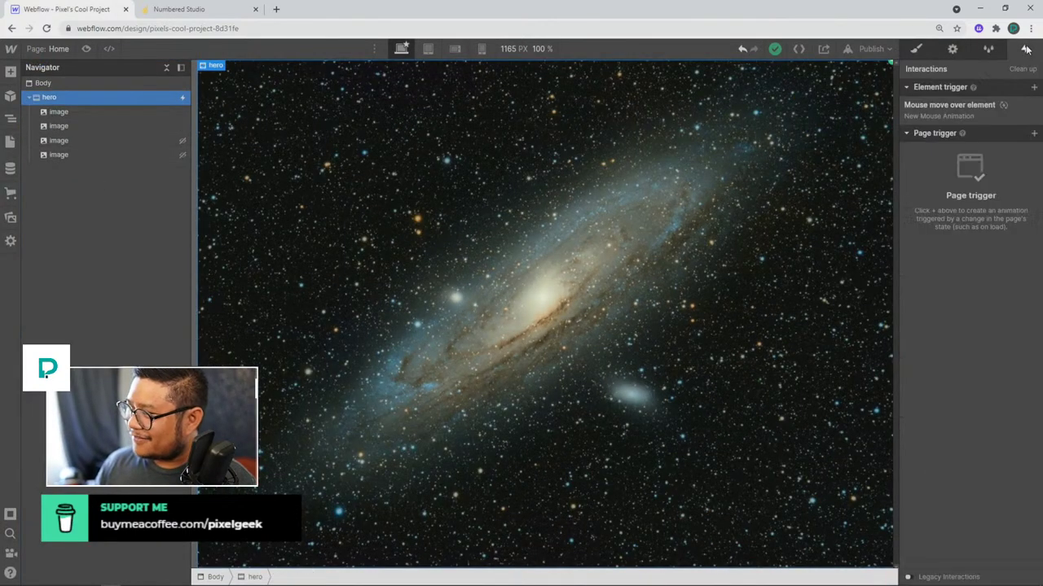
Open the hero's mouse-move animation and review the Opacity actions of the first and second images across the Mouse X keyframes.
left_click(934, 111)
left_click(936, 168)
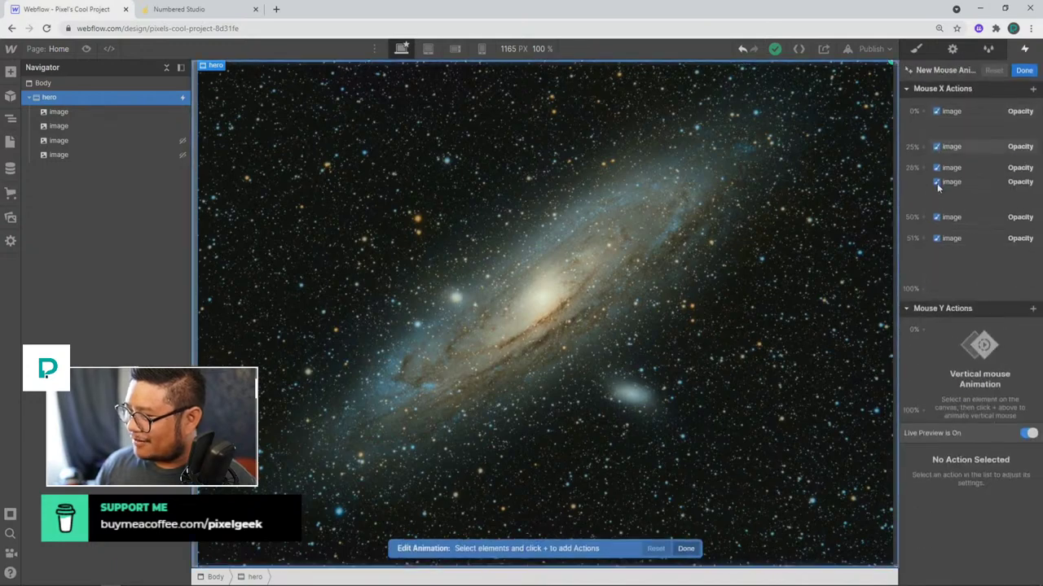
left_click(948, 112)
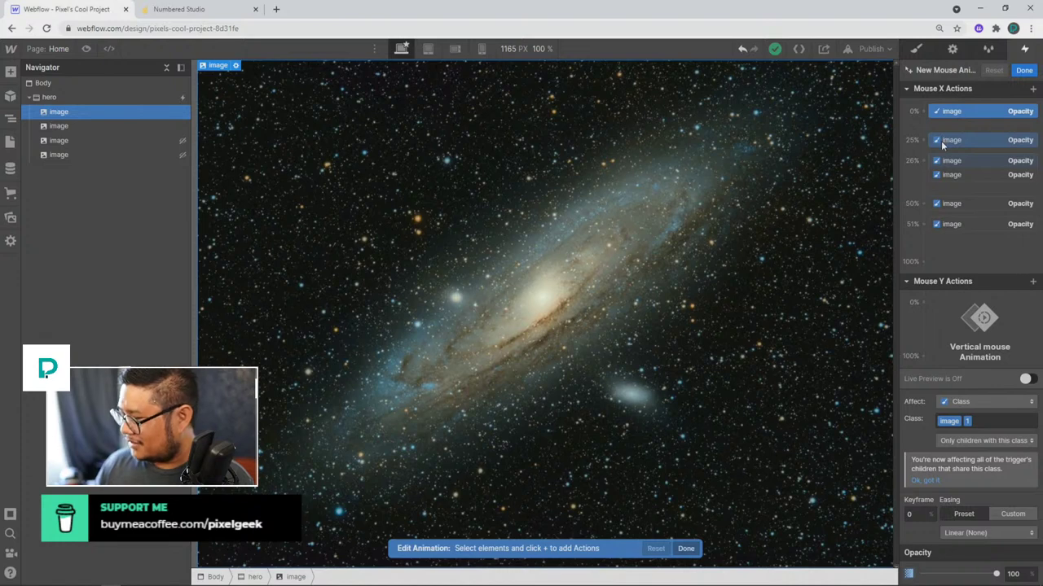
left_click(942, 143)
left_click(944, 175)
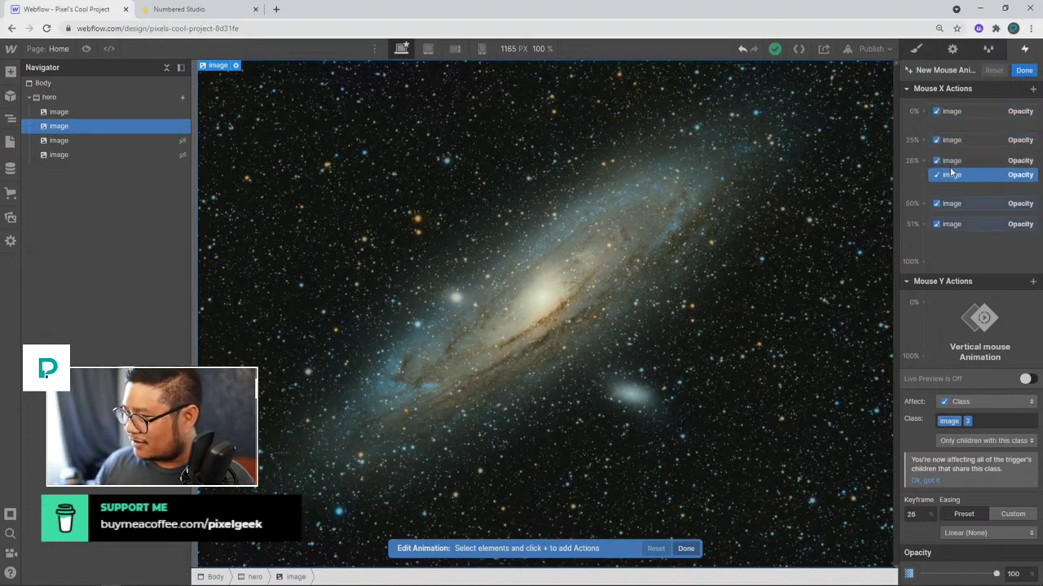
left_click(950, 161)
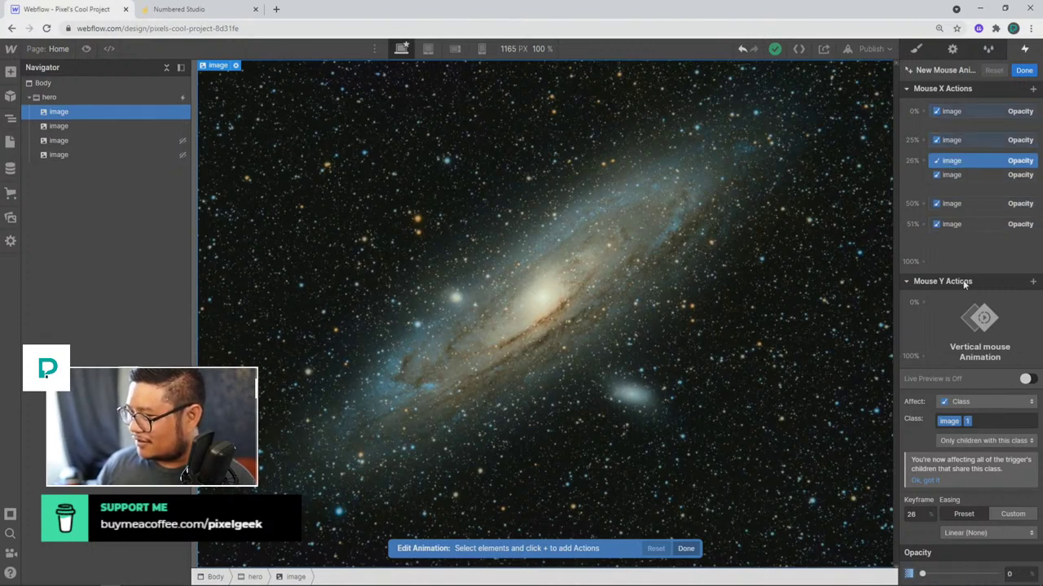
left_click(951, 204)
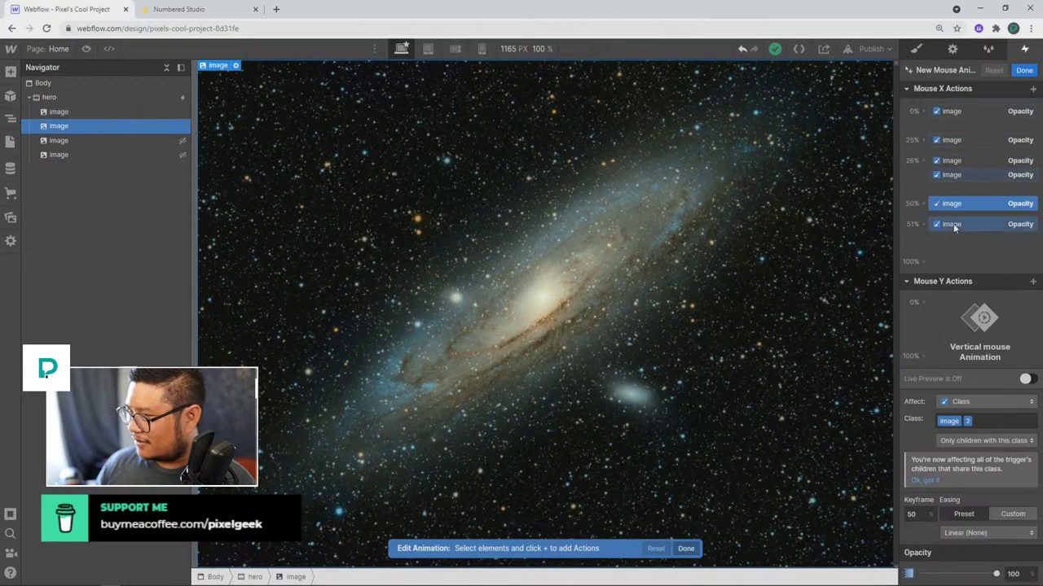
left_click(953, 224)
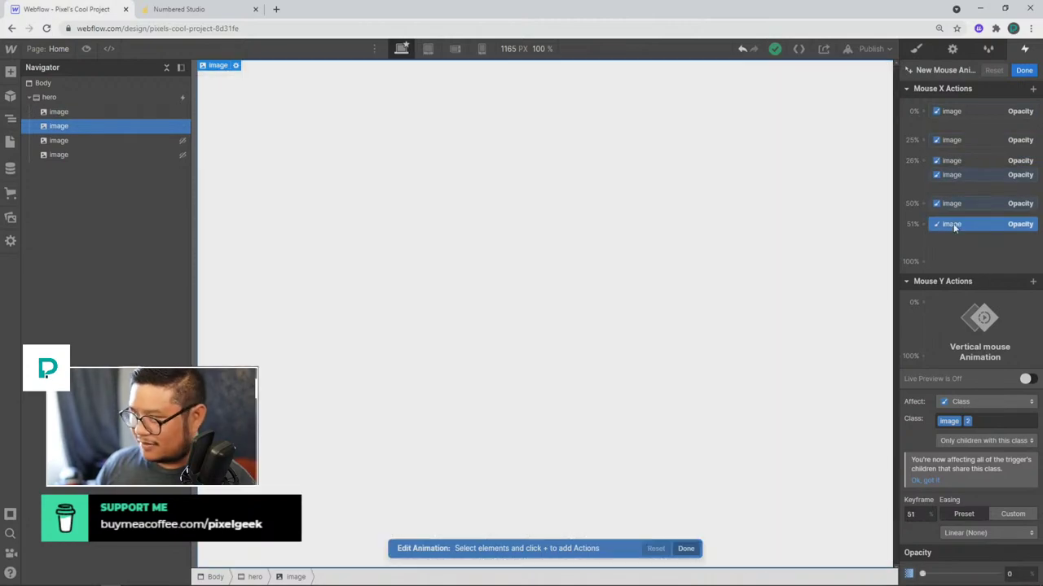
left_click(950, 160)
left_click(945, 112)
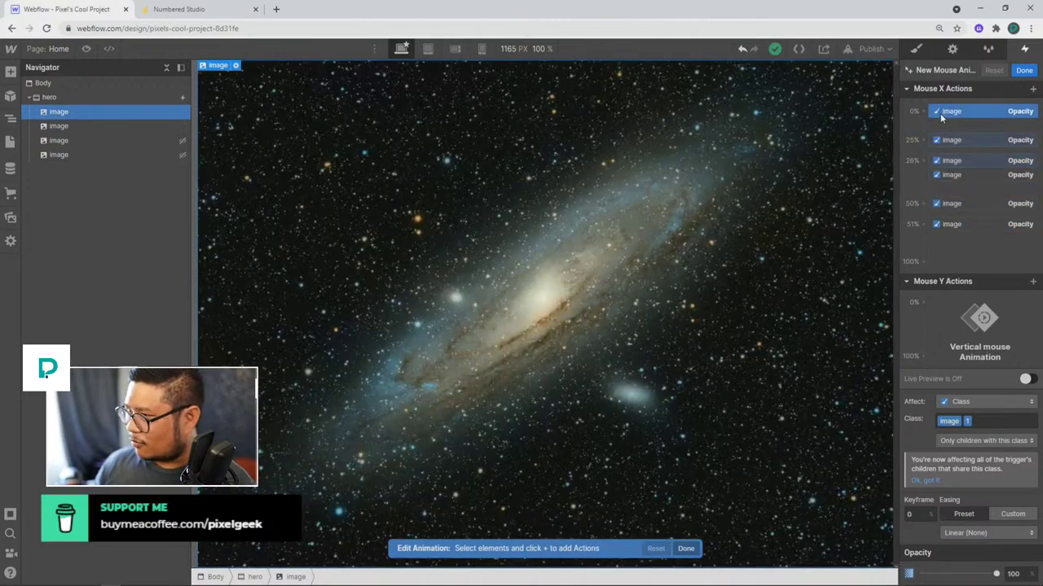
Duplicate the second image's 26% Opacity action, move the copy to the 0% Mouse X keyframe with opacity 0%, and preview the page.
left_click(948, 174)
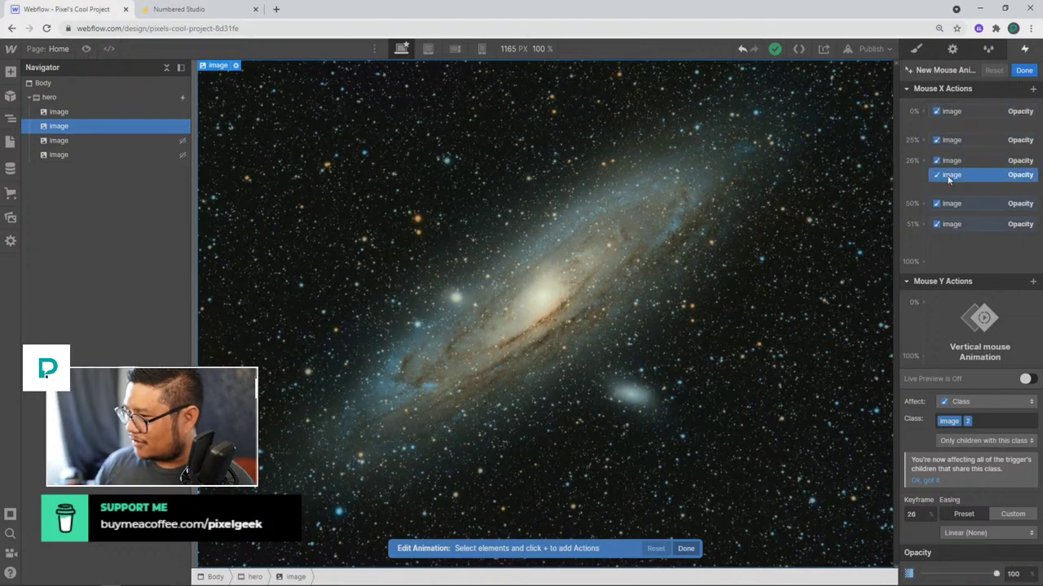
right_click(949, 178)
left_click(953, 218)
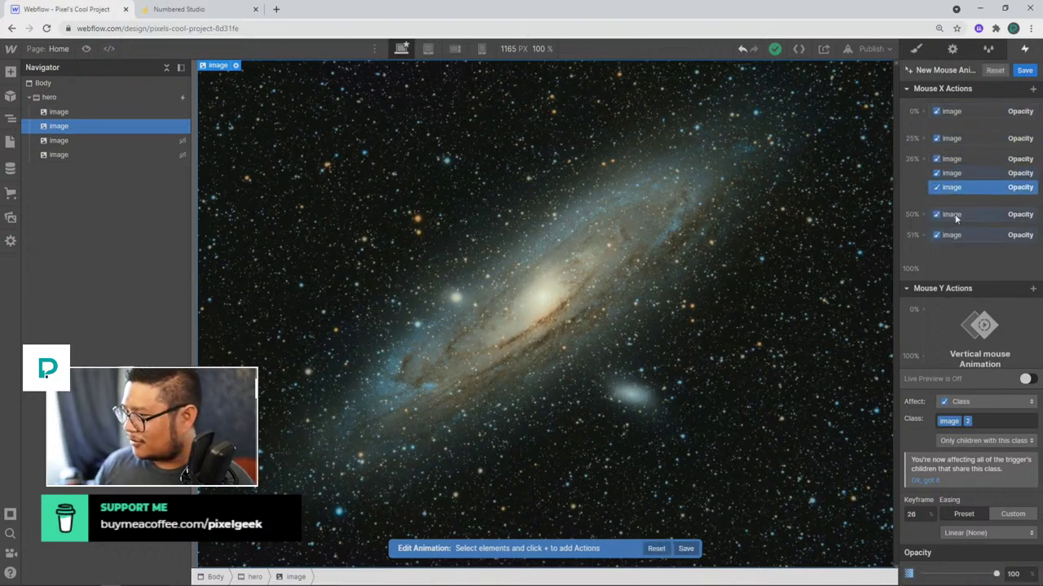
left_click_drag(963, 186, 965, 124)
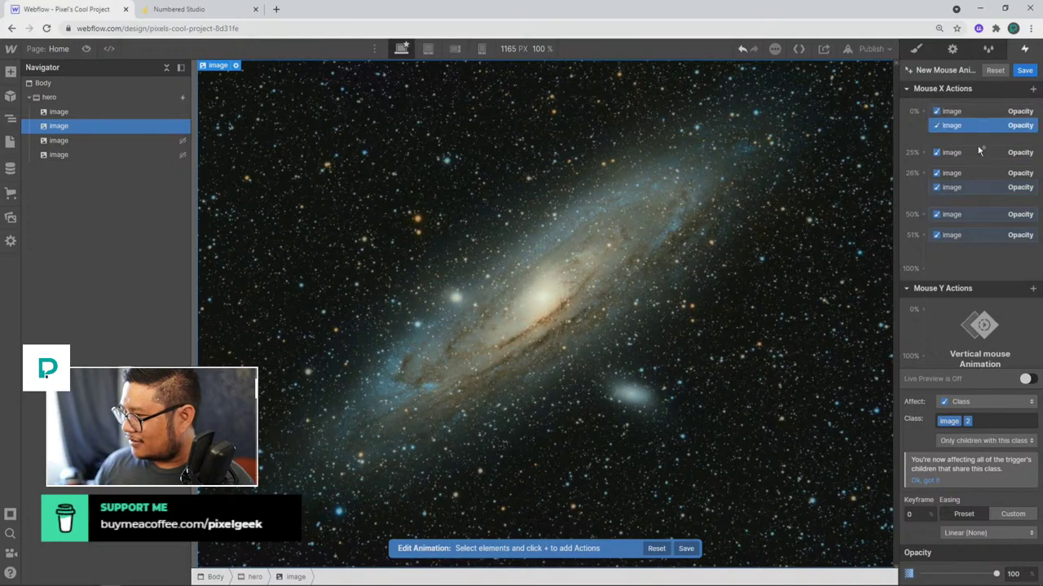
left_click(1000, 578)
left_click(748, 461)
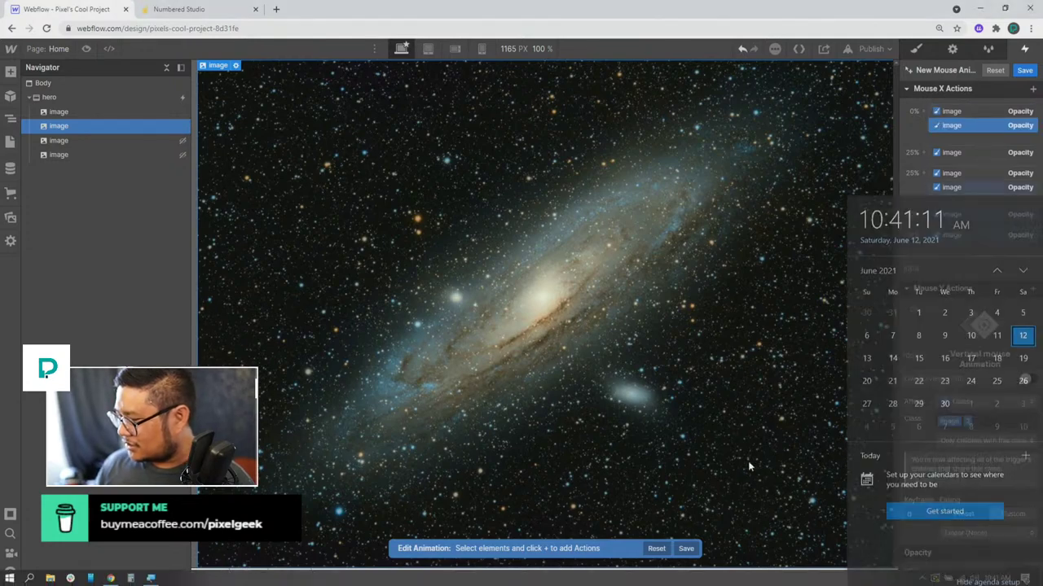
left_click(1013, 574)
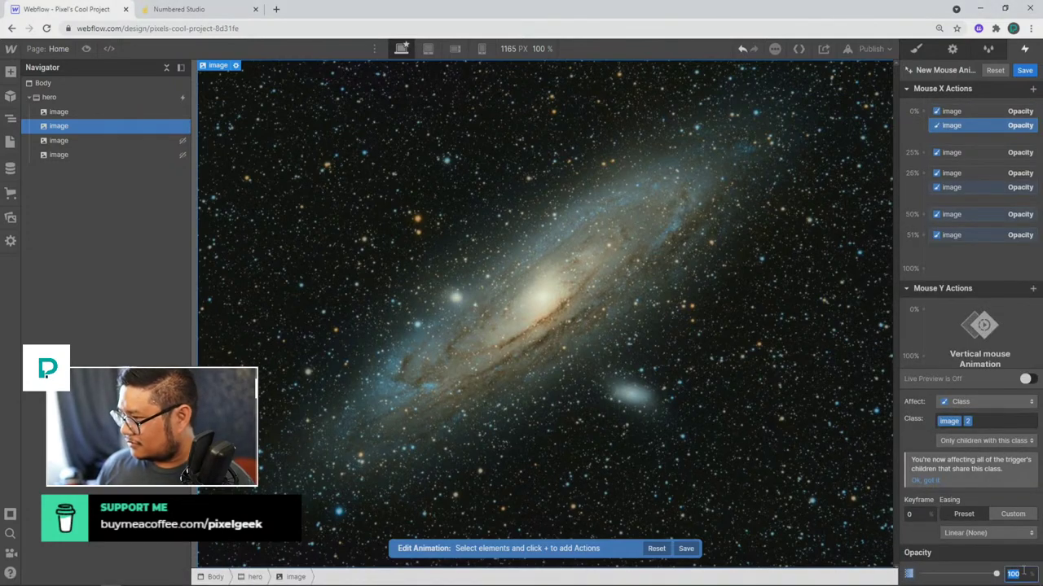
type("0")
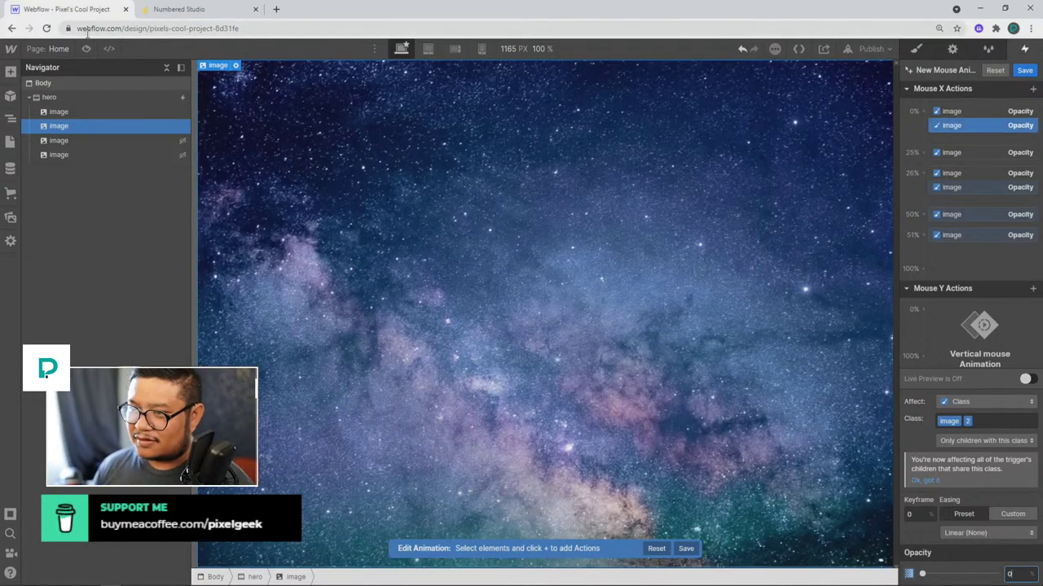
left_click(86, 49)
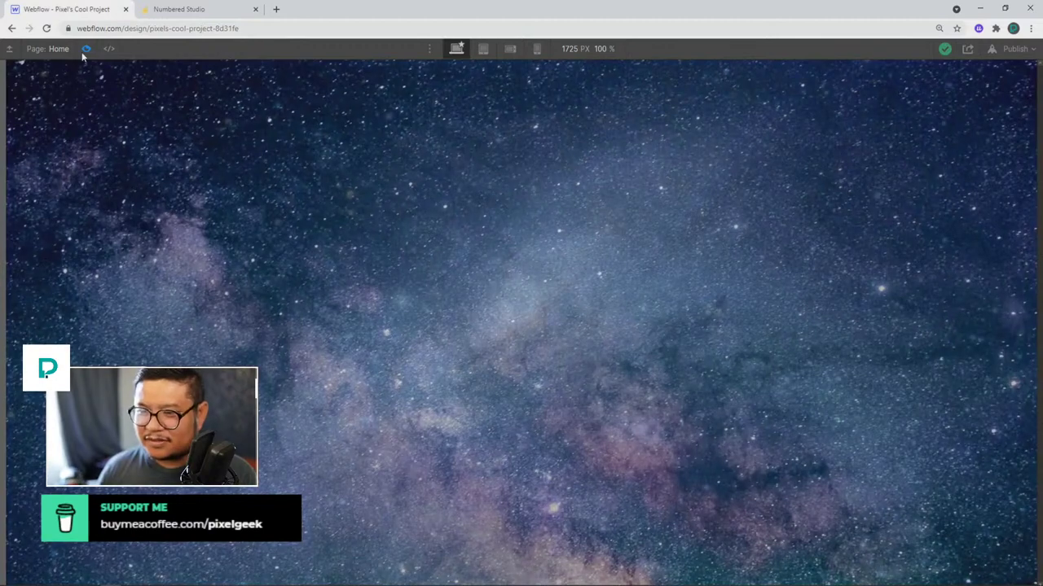
left_click(86, 48)
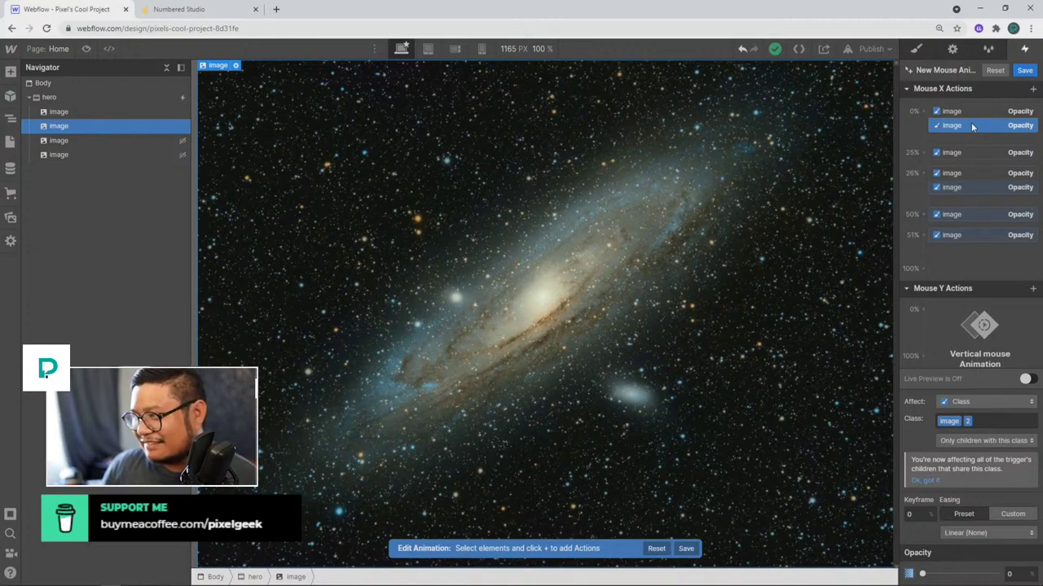
Save the mouse animation and remove the mouse-move trigger from the hero section.
left_click(1023, 72)
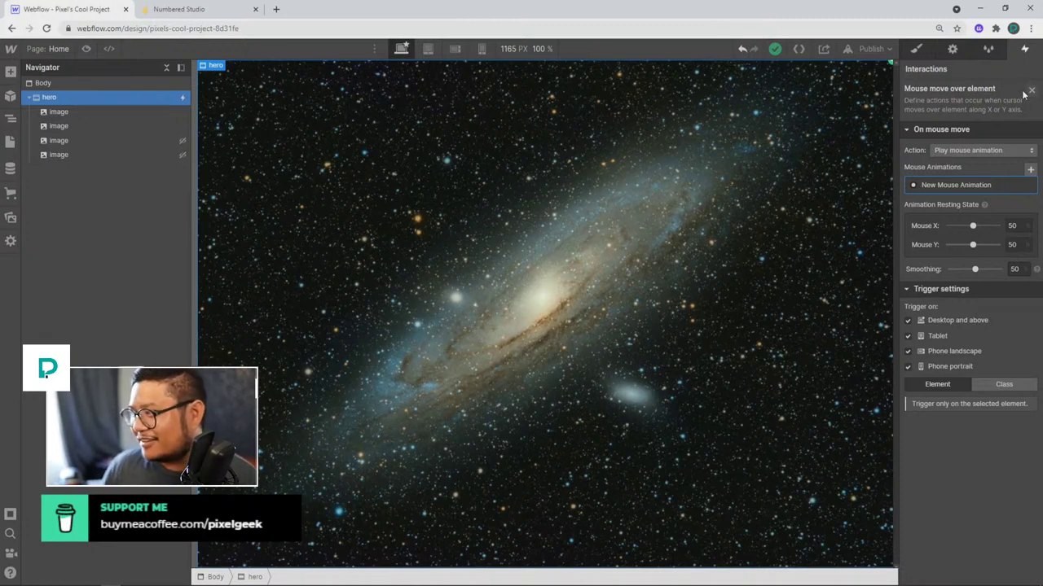
left_click(1031, 90)
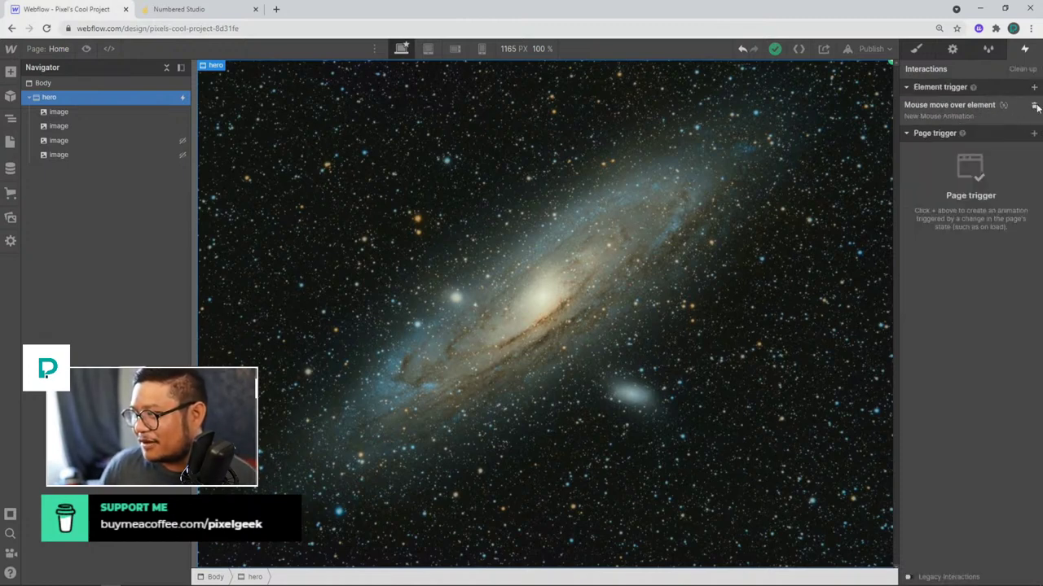
left_click(1035, 105)
Set the second hero image's display to none in its styles.
left_click(147, 124)
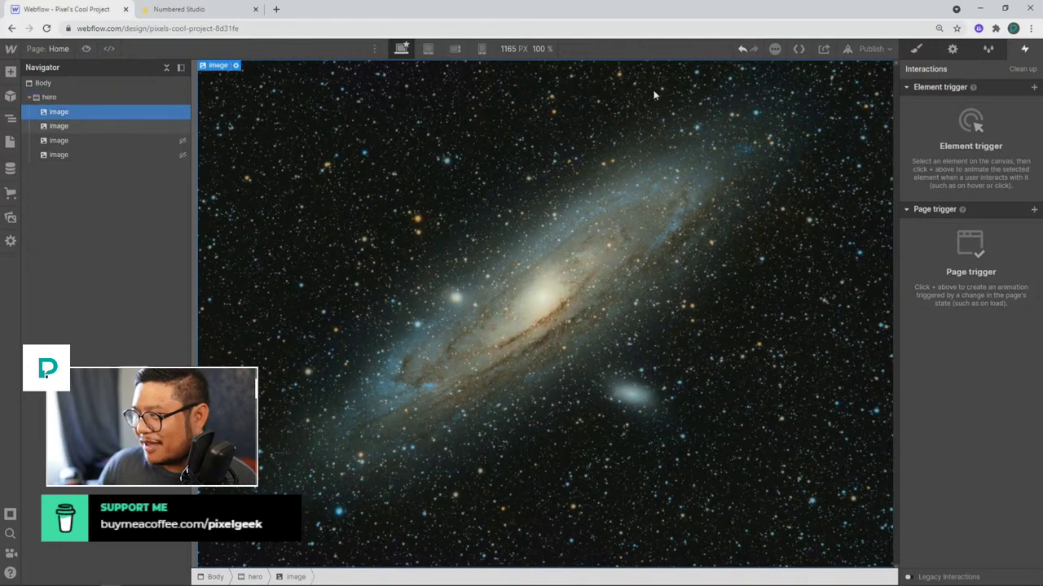
key("s")
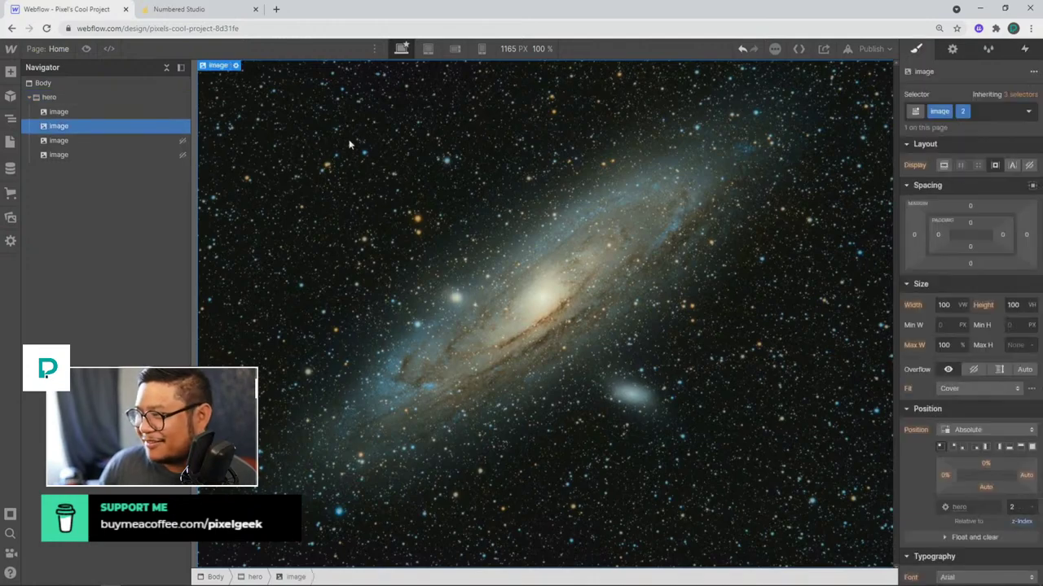
left_click(1029, 164)
left_click(179, 101)
left_click(179, 114)
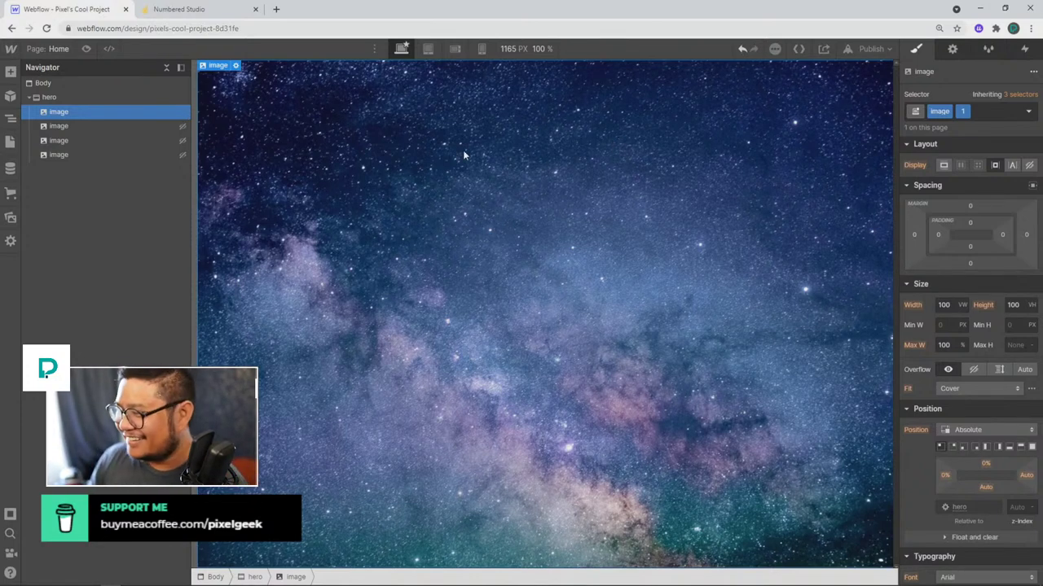
Add a Div Block inside the hero section and give it the class "hover trigger wrapper".
left_click(101, 96)
key("ctrl+e")
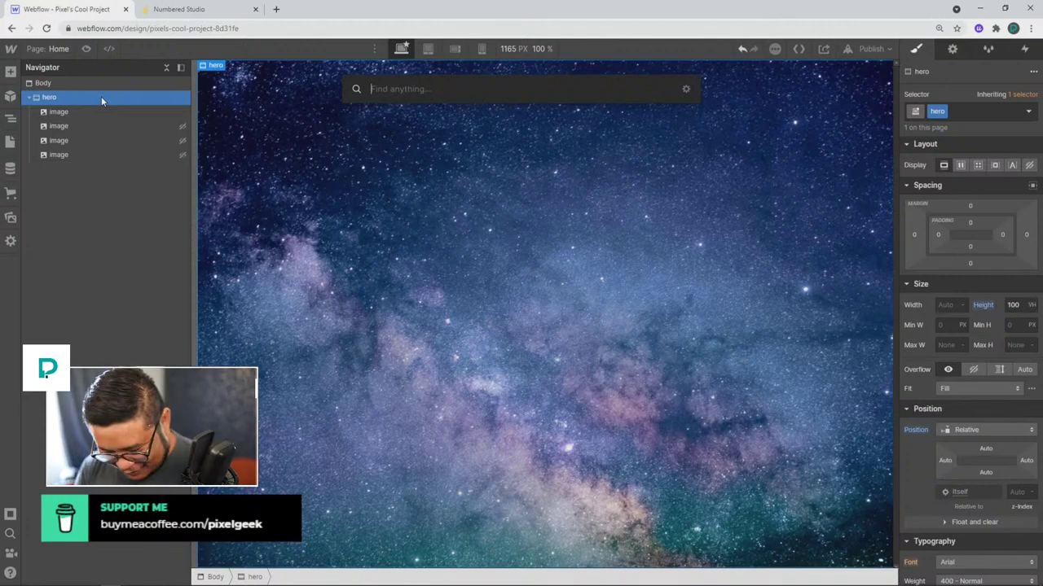
type("div")
key("Return")
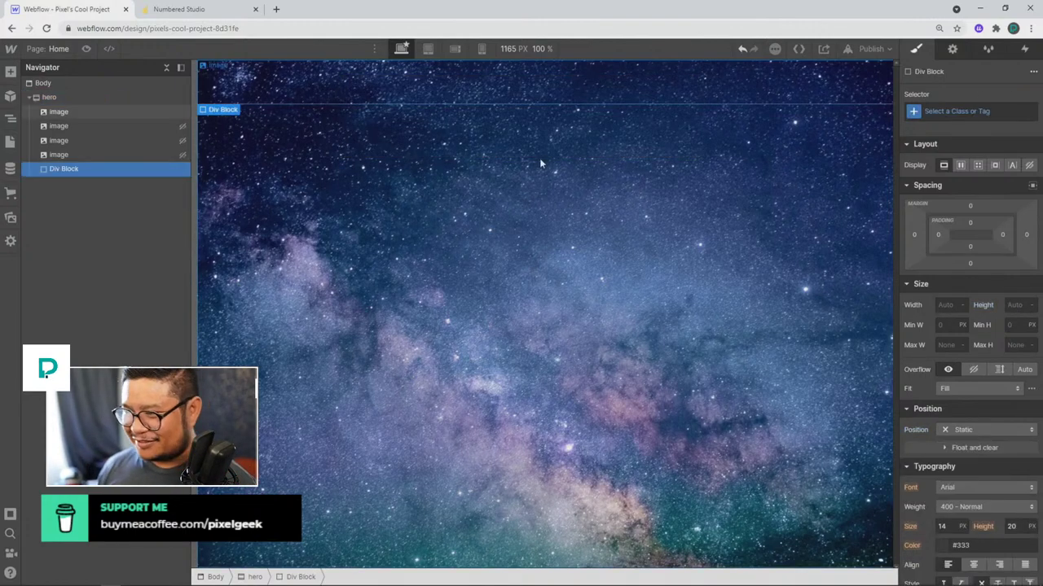
left_click(962, 112)
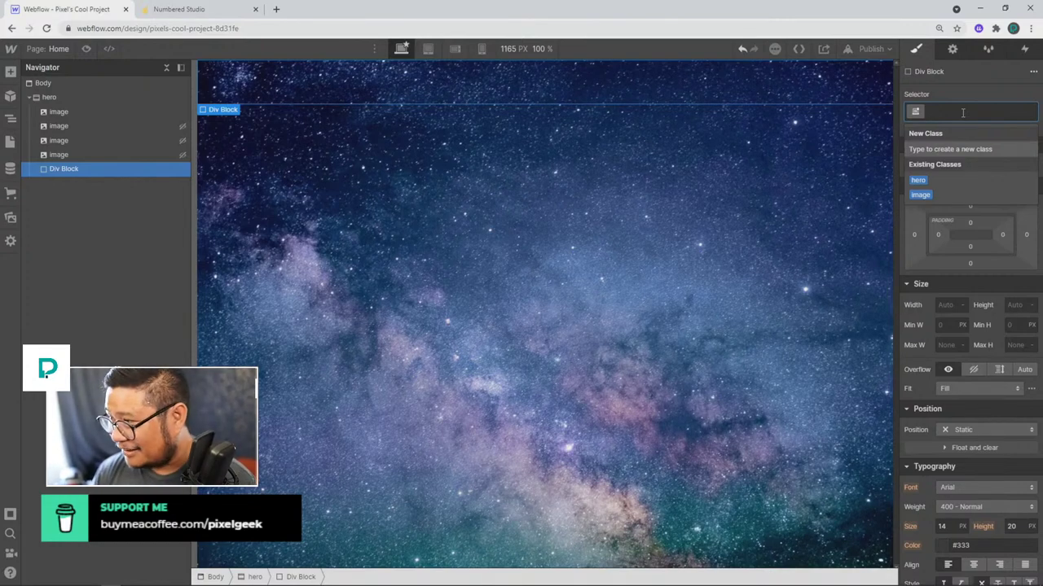
type("hover")
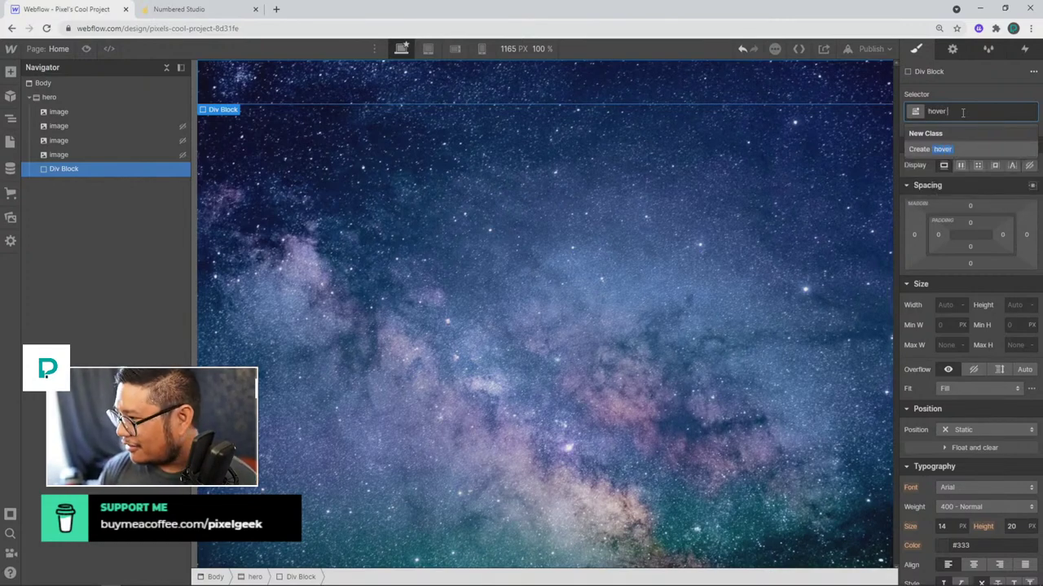
type(" trigger")
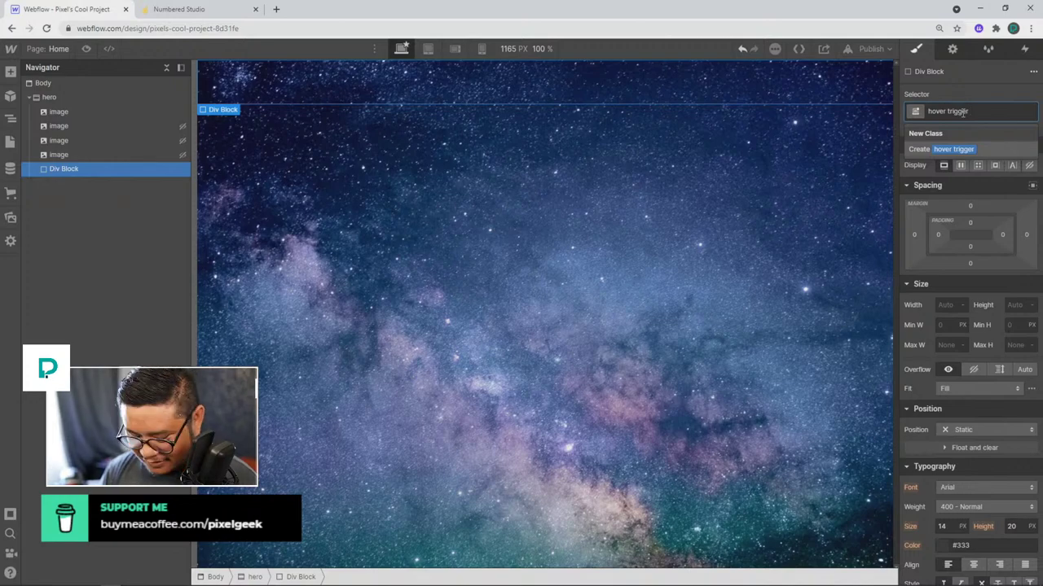
type(" wrapper")
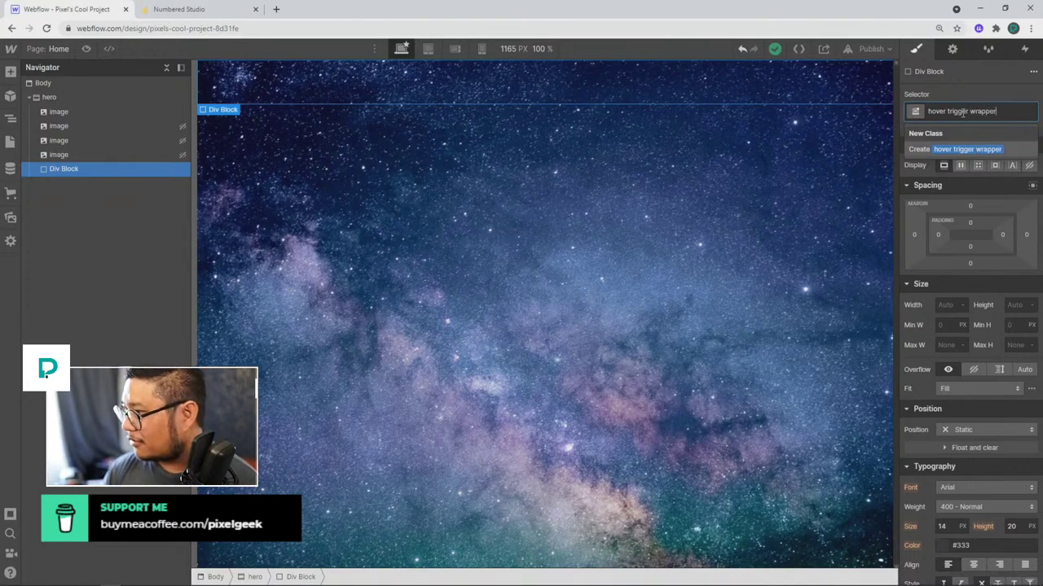
key("Return")
Position the hover trigger wrapper absolutely to fill the hero, with z-index 10 and flex display.
left_click(1008, 303)
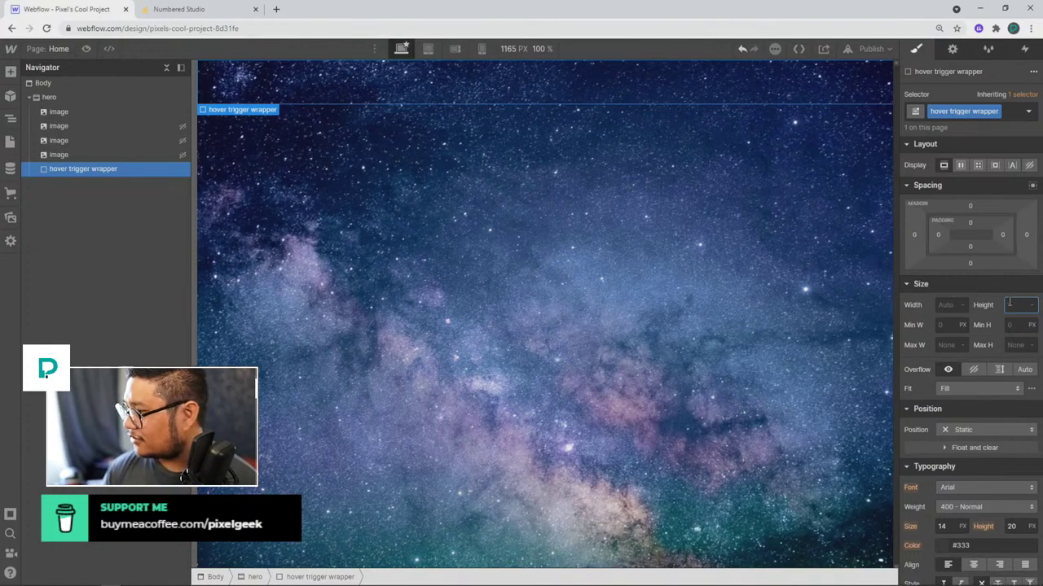
left_click(966, 429)
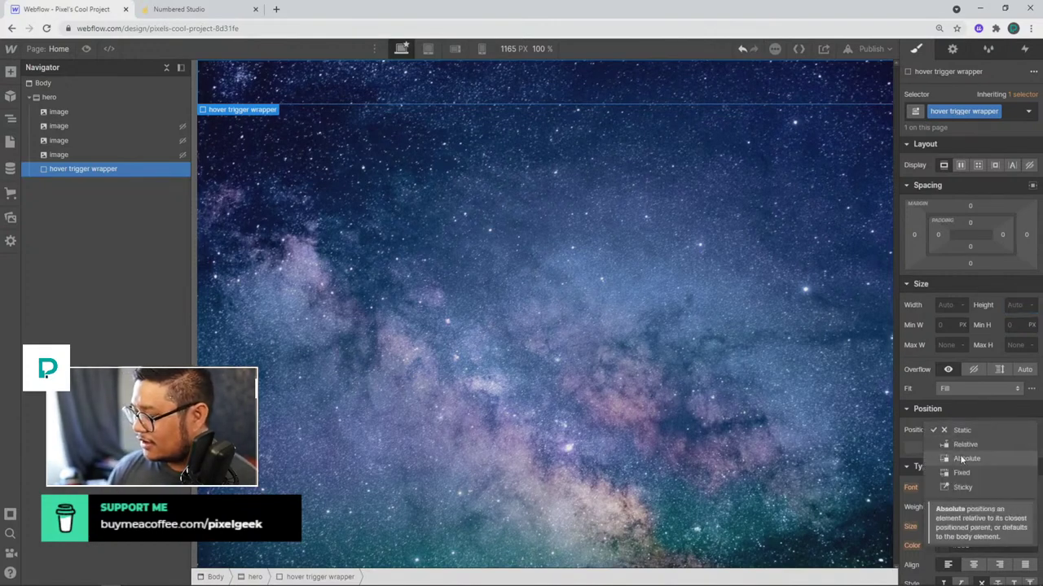
left_click(962, 459)
left_click(1031, 446)
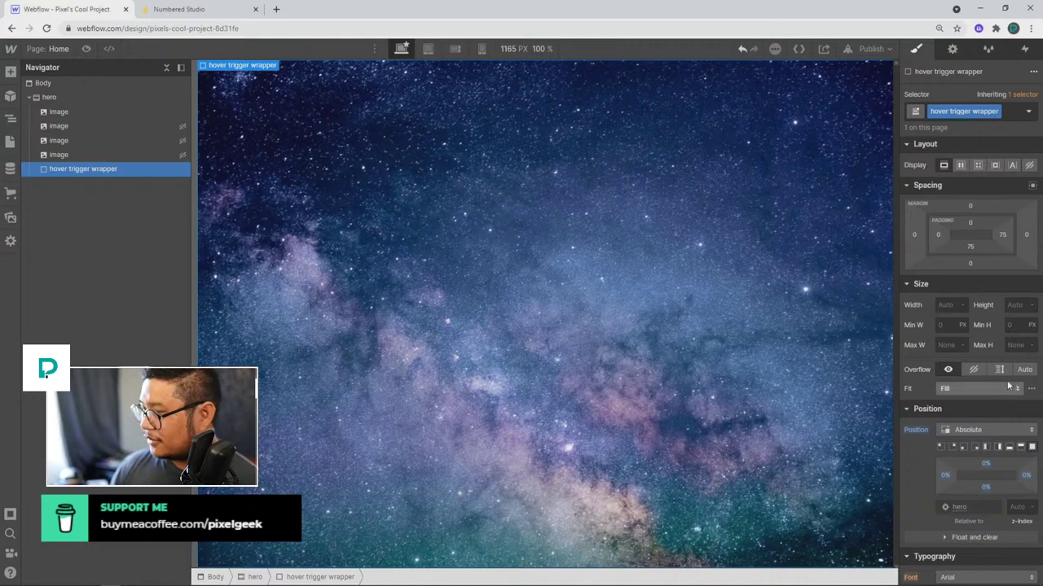
left_click(1019, 508)
type("10")
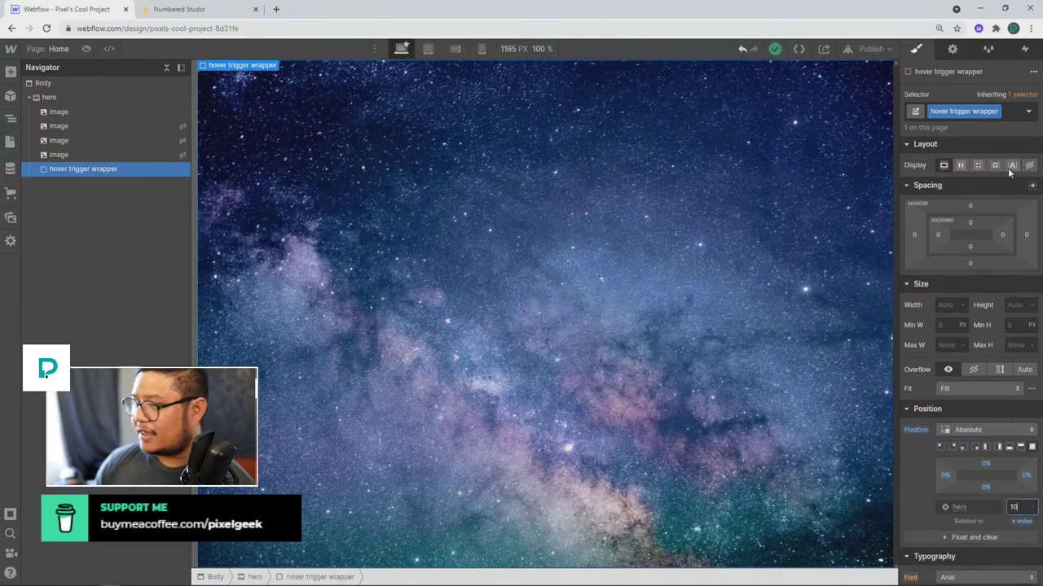
left_click(960, 164)
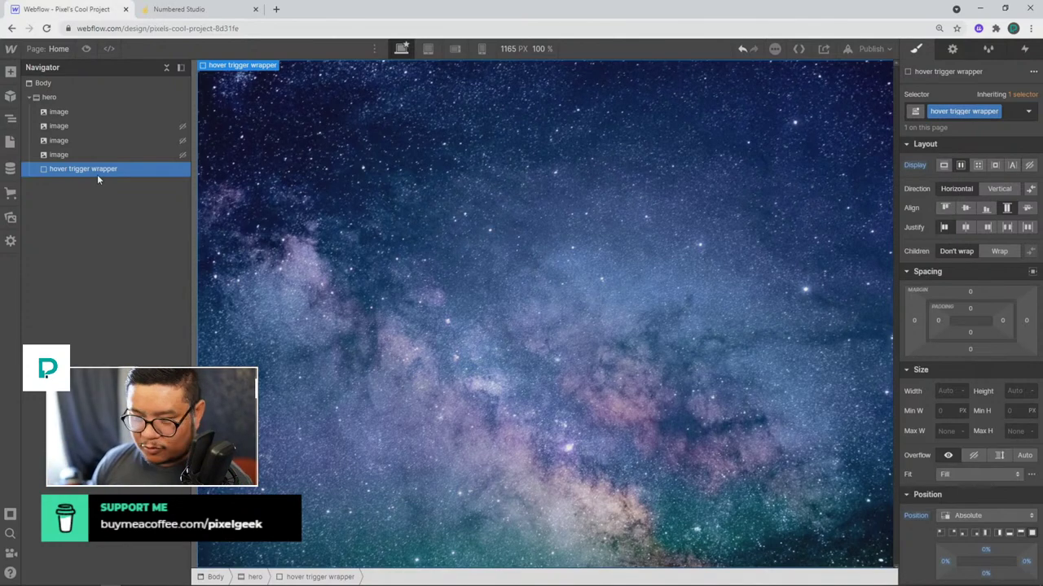
Add a Div Block with the class "hover trigger" inside the hover trigger wrapper and set its flex child sizing to grow.
key("ctrl+e")
type("div")
key("Return")
key("ctrl+Return")
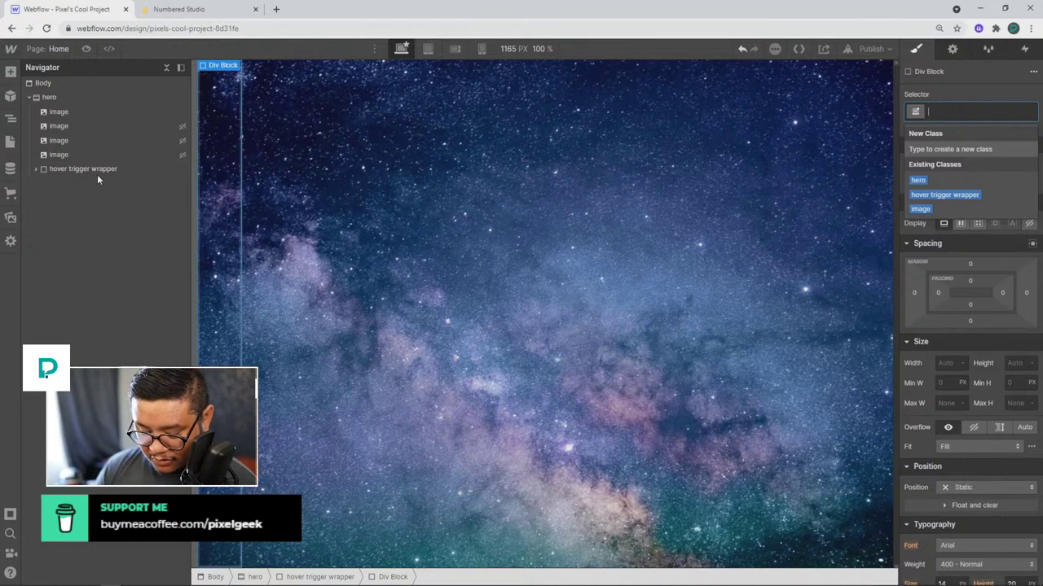
type("hover trigger")
key("Return")
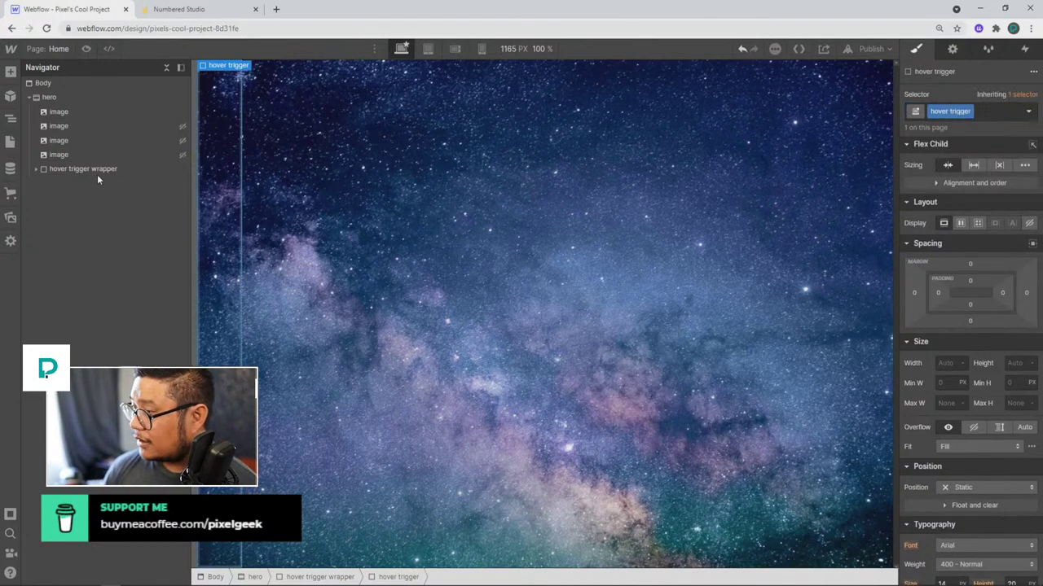
left_click(36, 169)
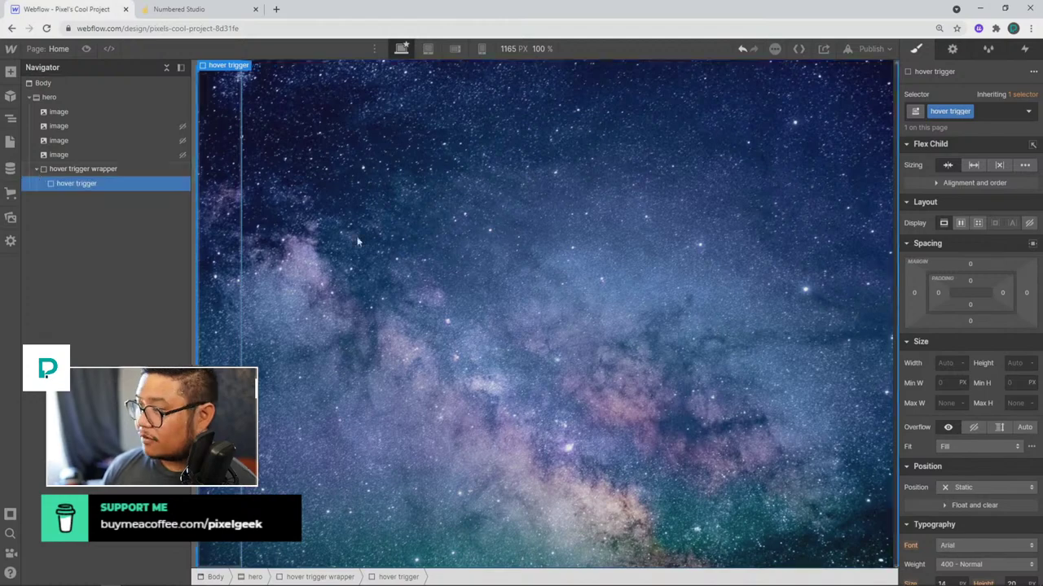
left_click(974, 165)
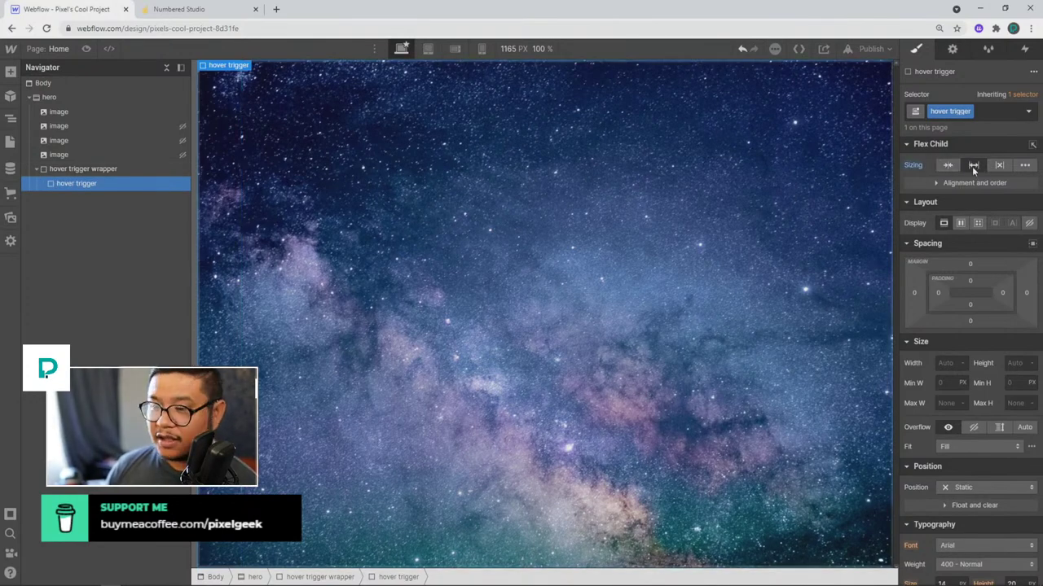
Duplicate the hover trigger div three times inside the hover trigger wrapper.
key("ctrl+d")
key("ctrl+d")
key("ctrl+d")
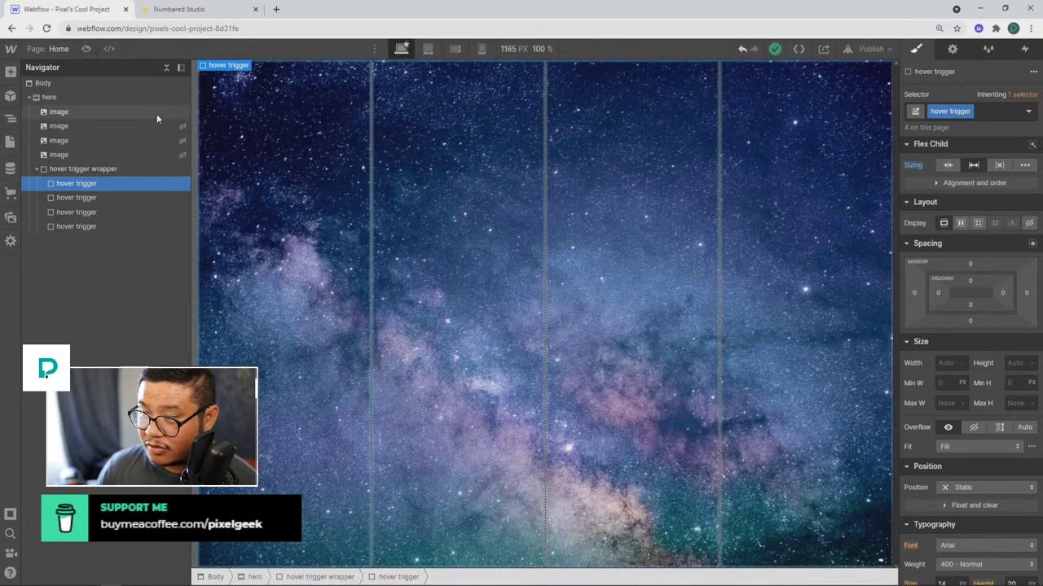
left_click(1025, 49)
left_click(1032, 88)
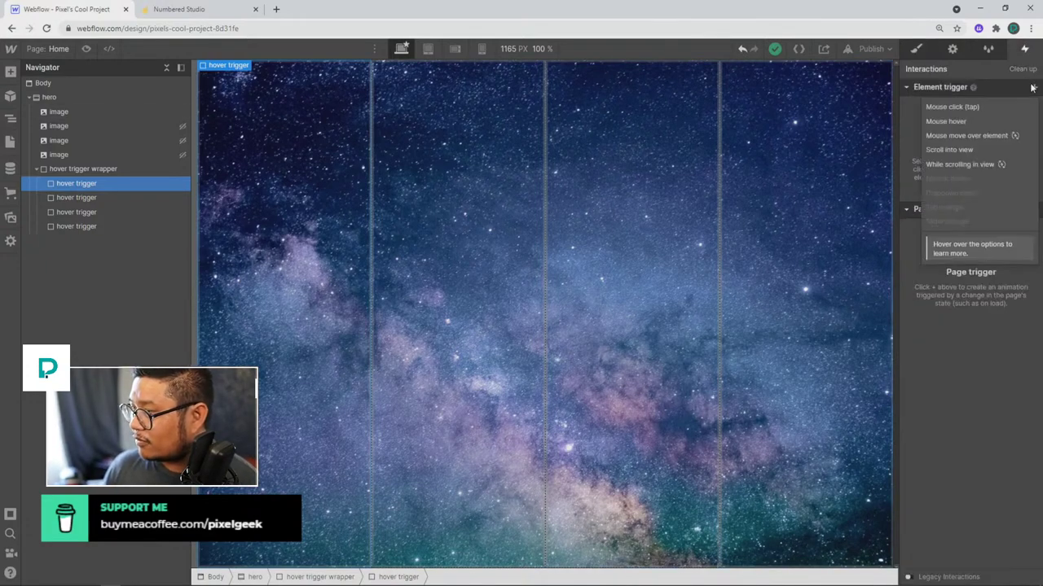
left_click(984, 106)
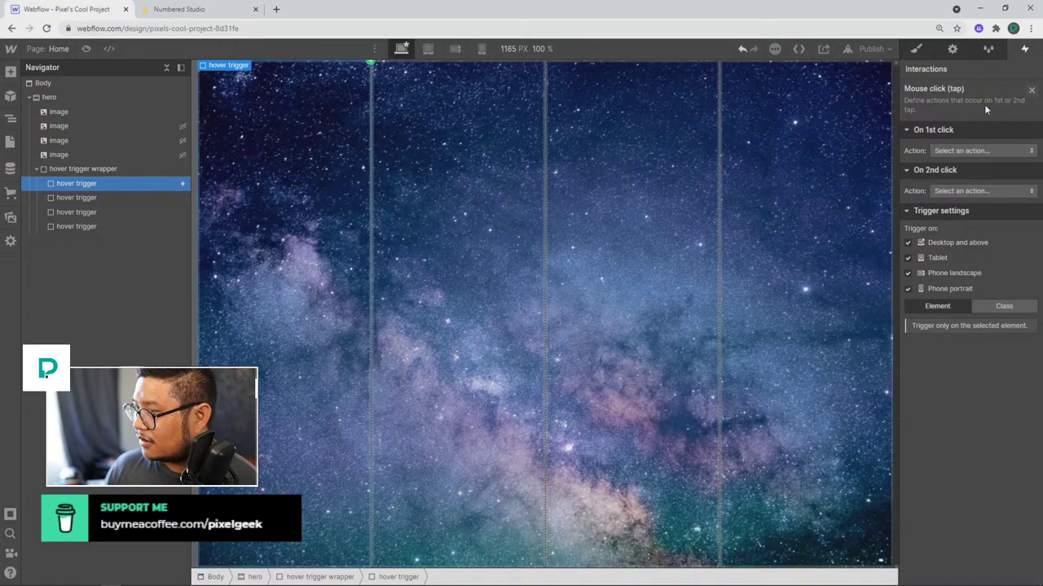
left_click(1031, 90)
left_click(1036, 110)
Add a Mouse hover interaction to the first hover trigger, starting a new timed animation named "image 1" on hover.
left_click(1033, 88)
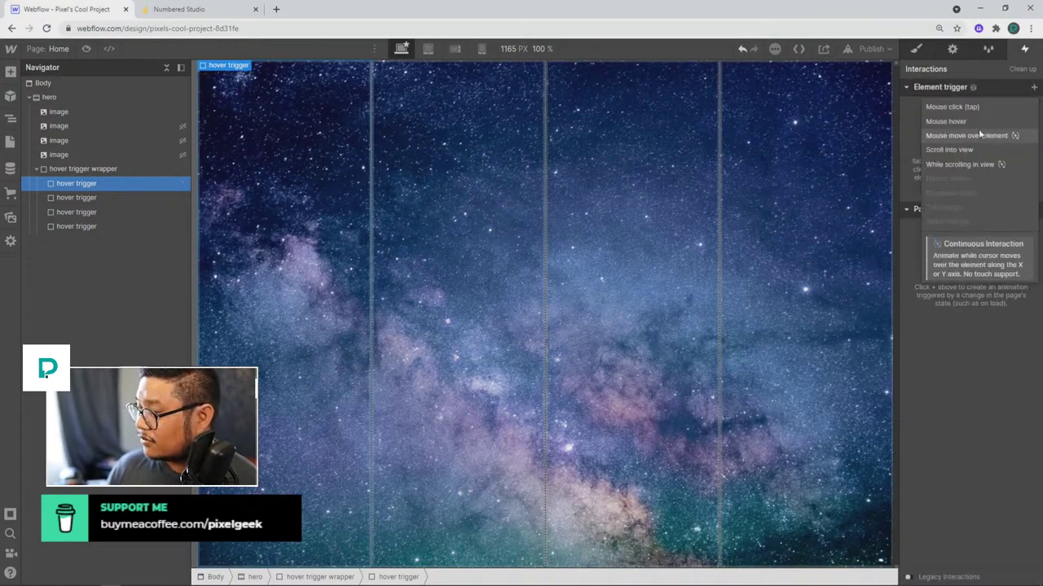
left_click(977, 124)
left_click(955, 152)
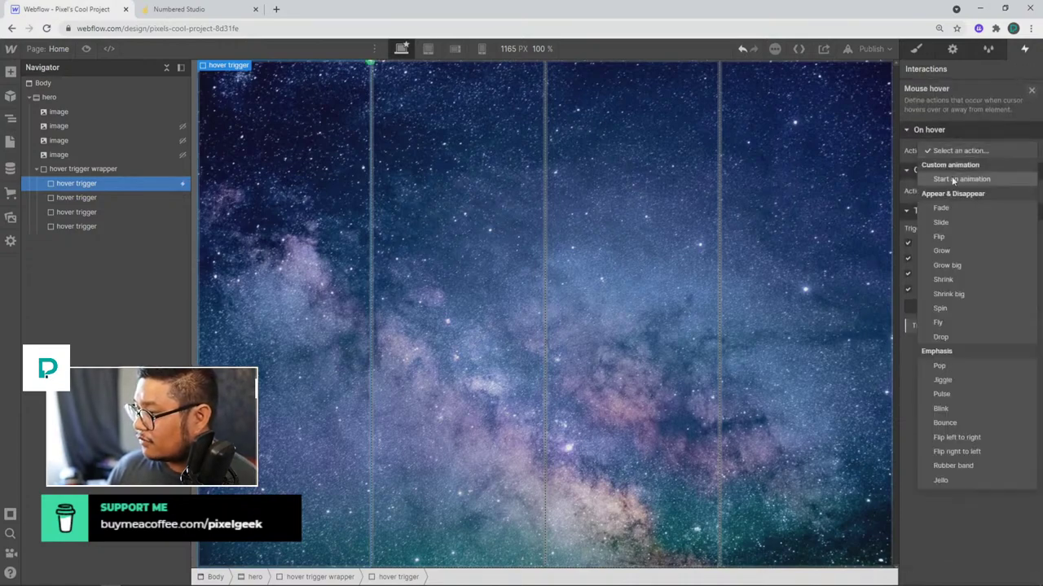
left_click(953, 180)
left_click(1031, 171)
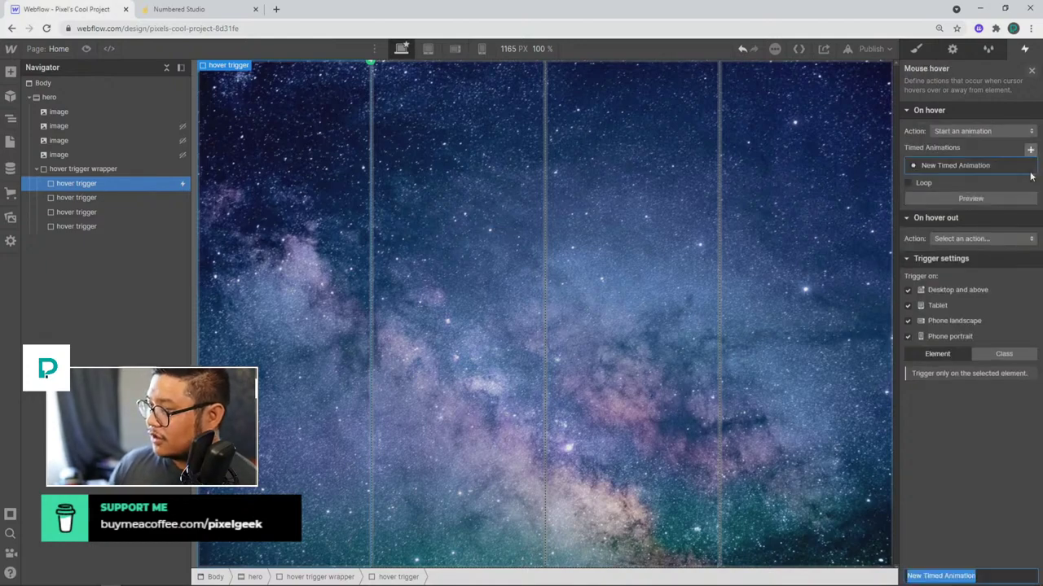
left_click(944, 163)
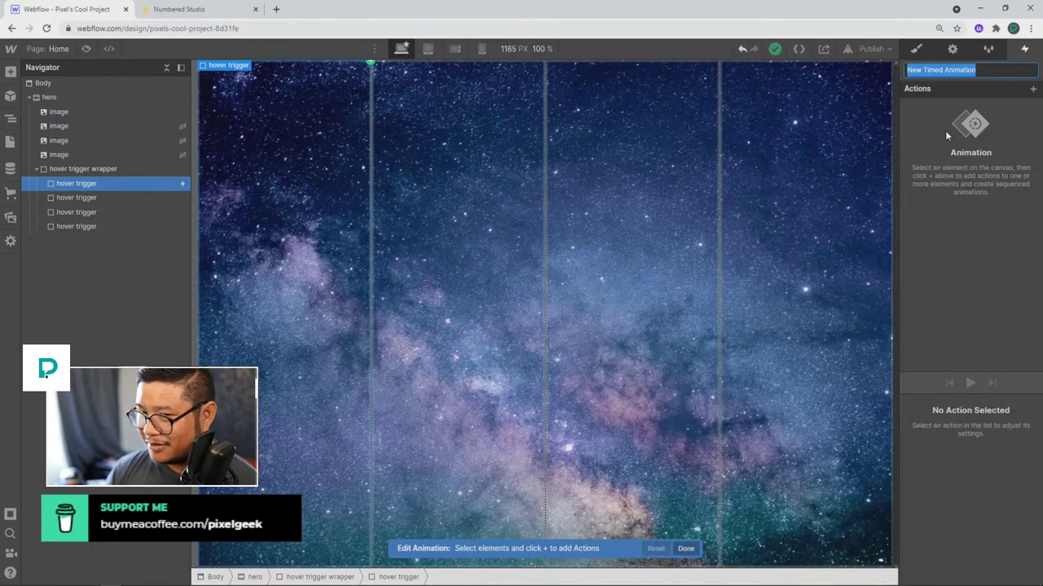
type("image 1")
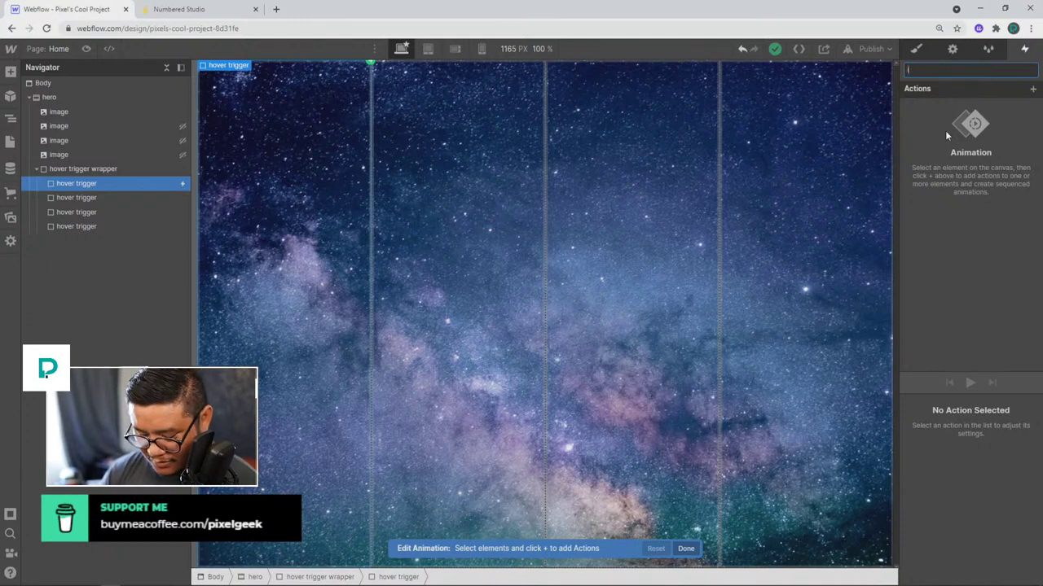
key("Return")
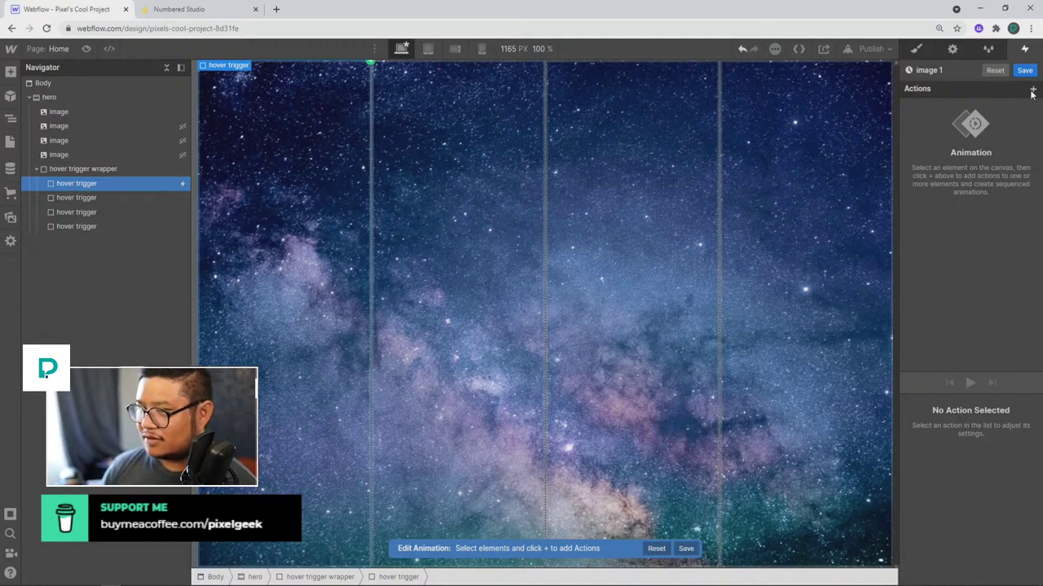
Add a Hide/Show action for the first hero image with display set to block, and save the animation.
left_click(93, 114)
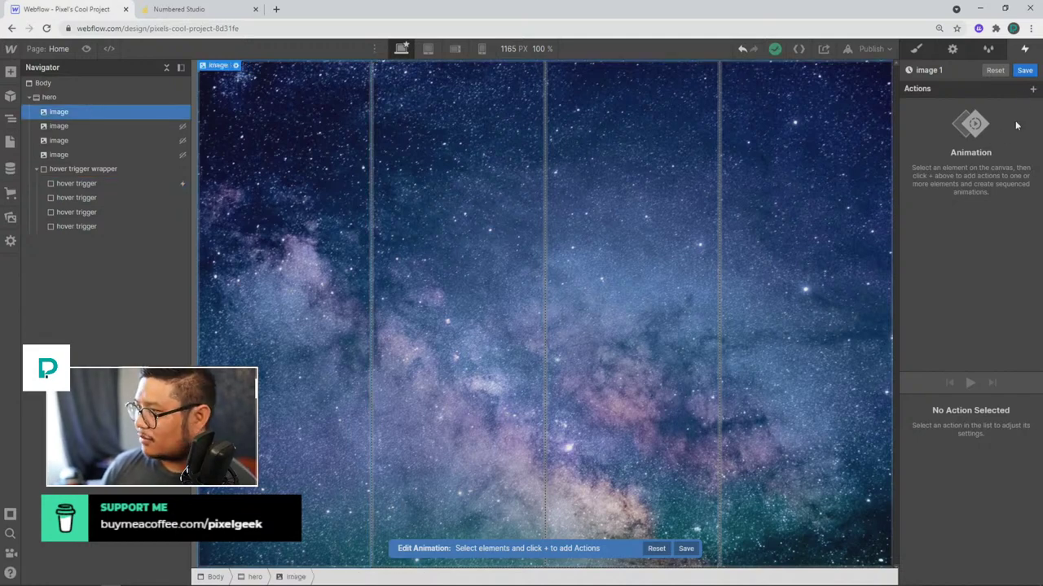
left_click(1033, 88)
left_click(945, 295)
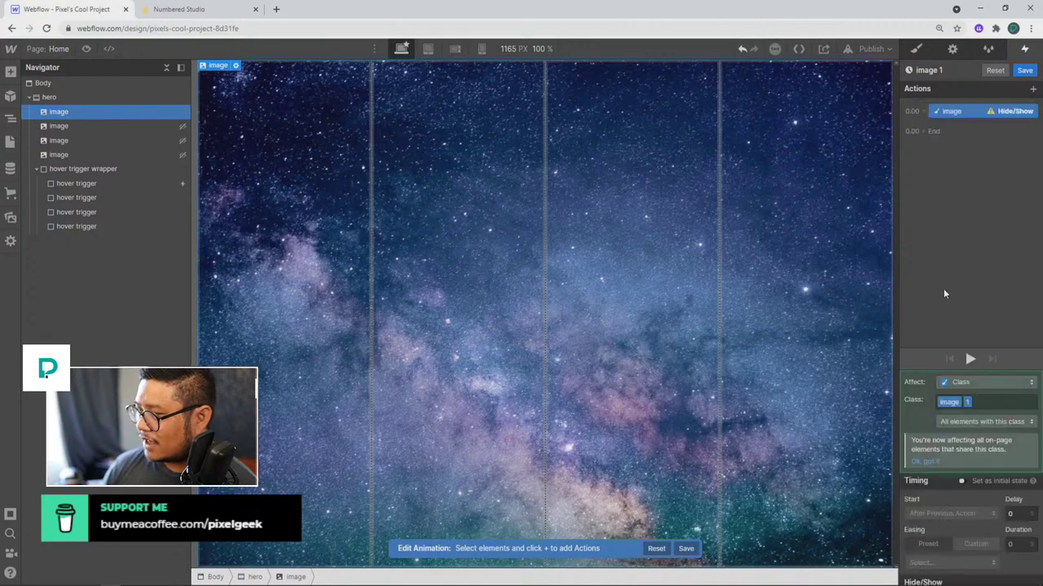
scroll(964, 407, "down", 1)
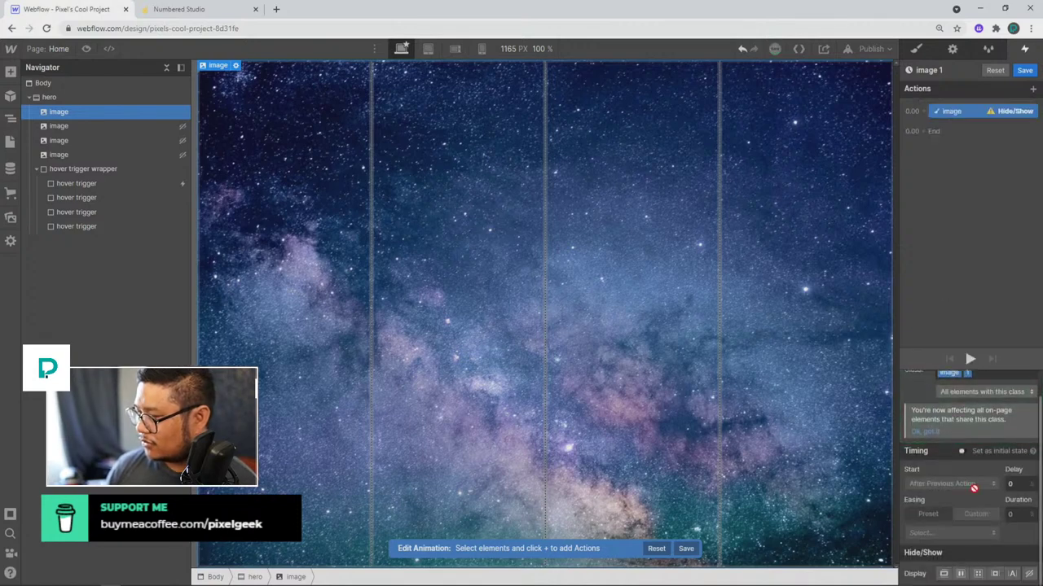
left_click(945, 575)
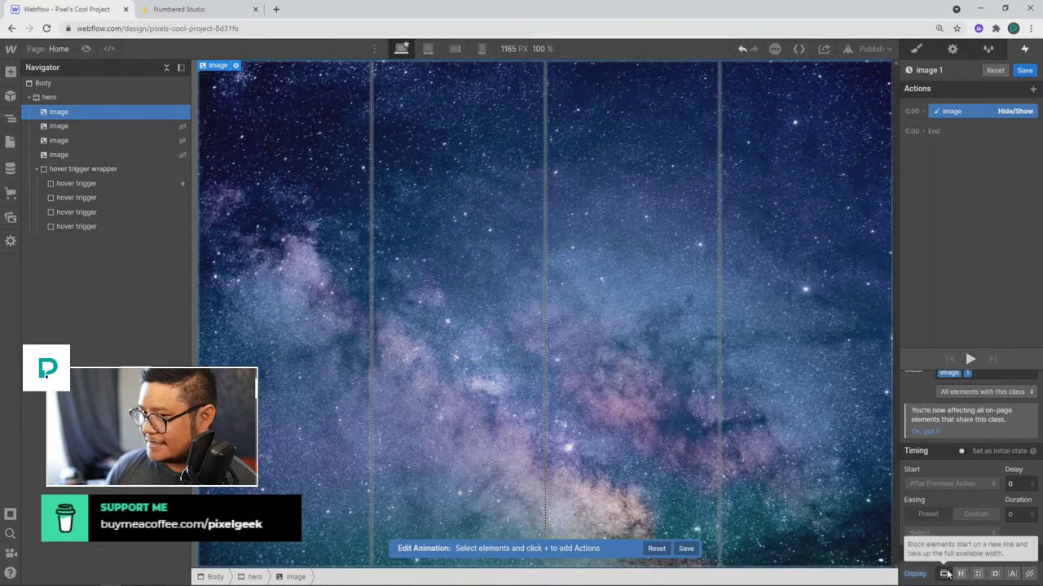
left_click(1024, 71)
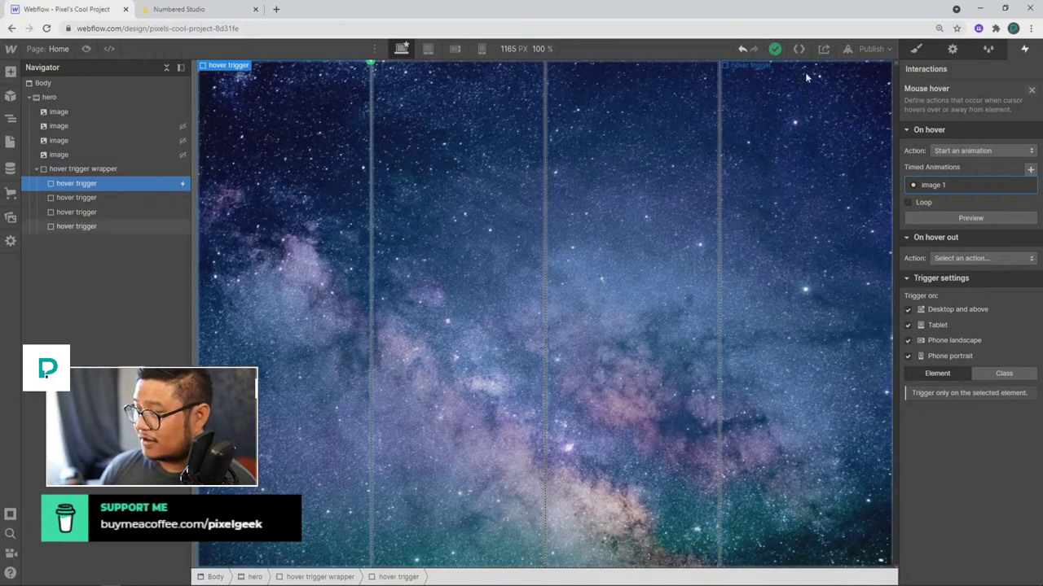
Set the first hero image's display to none in its styles.
left_click(917, 50)
left_click(106, 112)
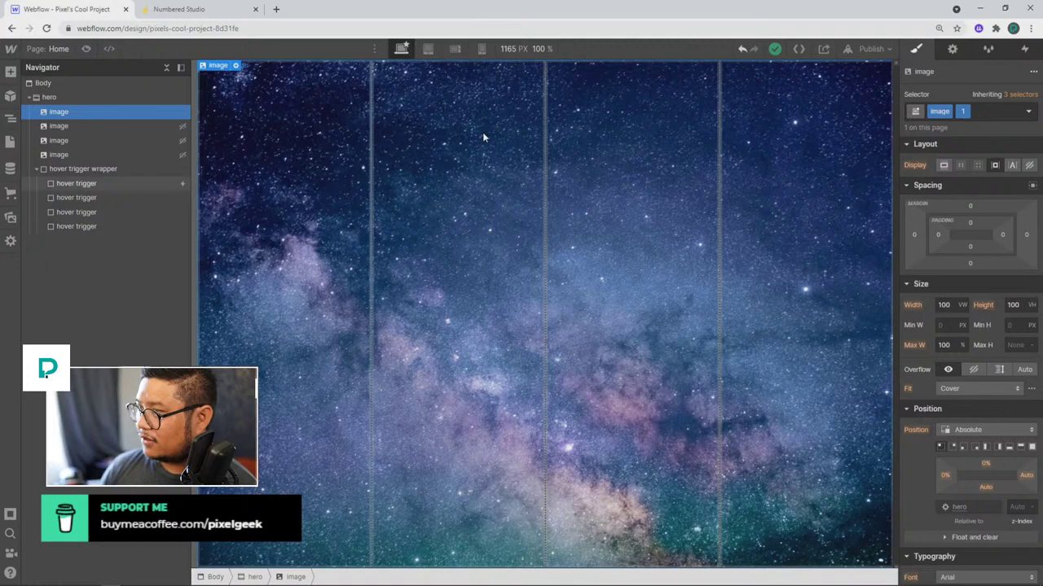
left_click(1027, 166)
Preview the page twice to test the first hover trigger's hover animation, returning to the design view each time.
left_click(87, 49)
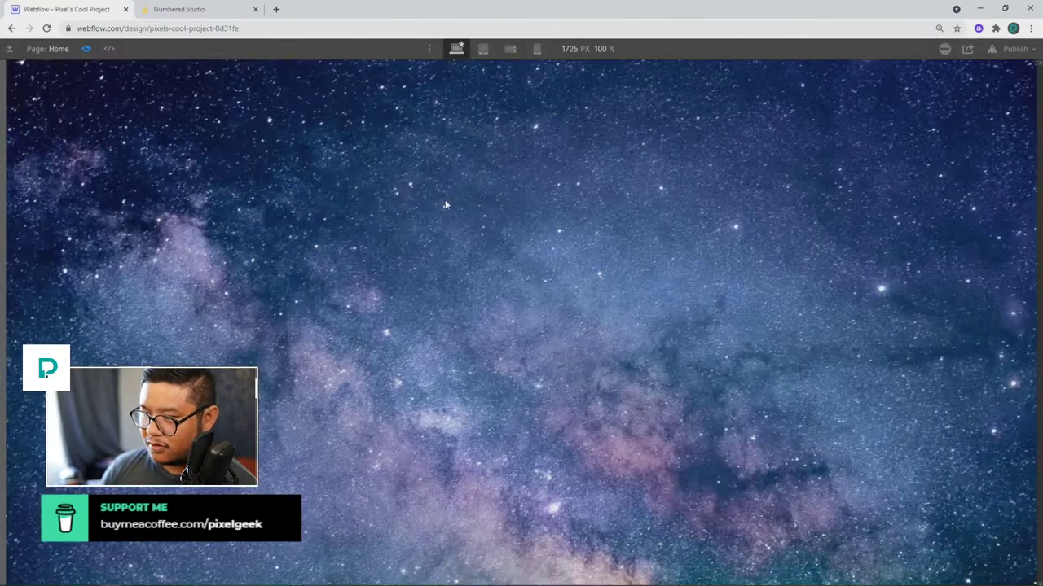
left_click(86, 49)
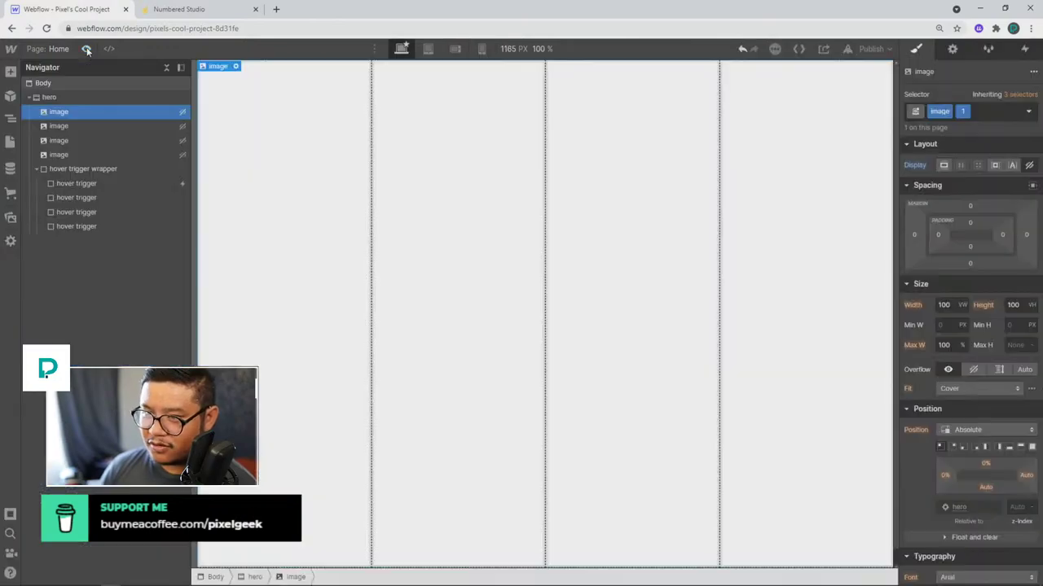
left_click(86, 49)
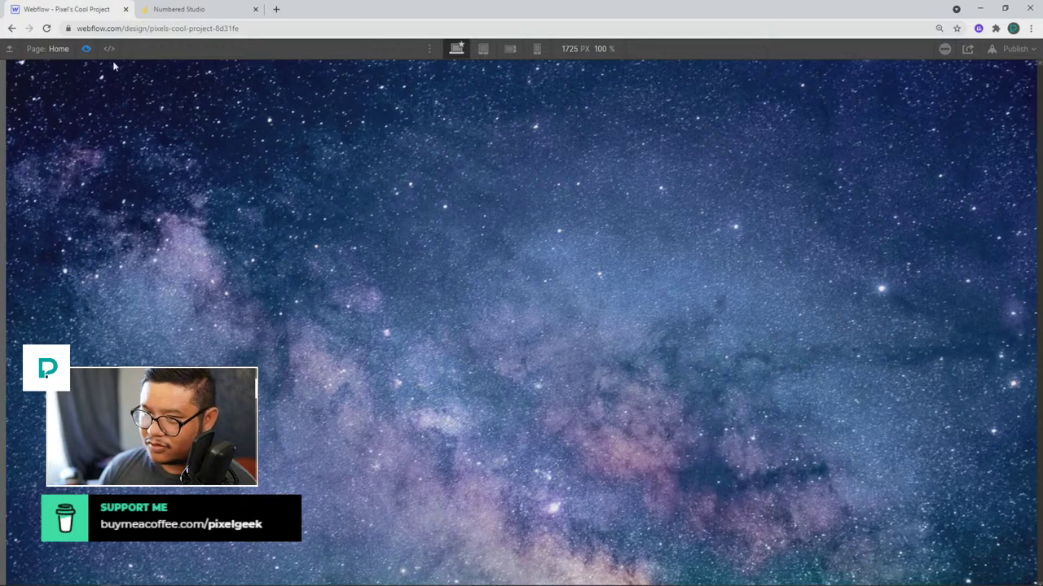
left_click(86, 50)
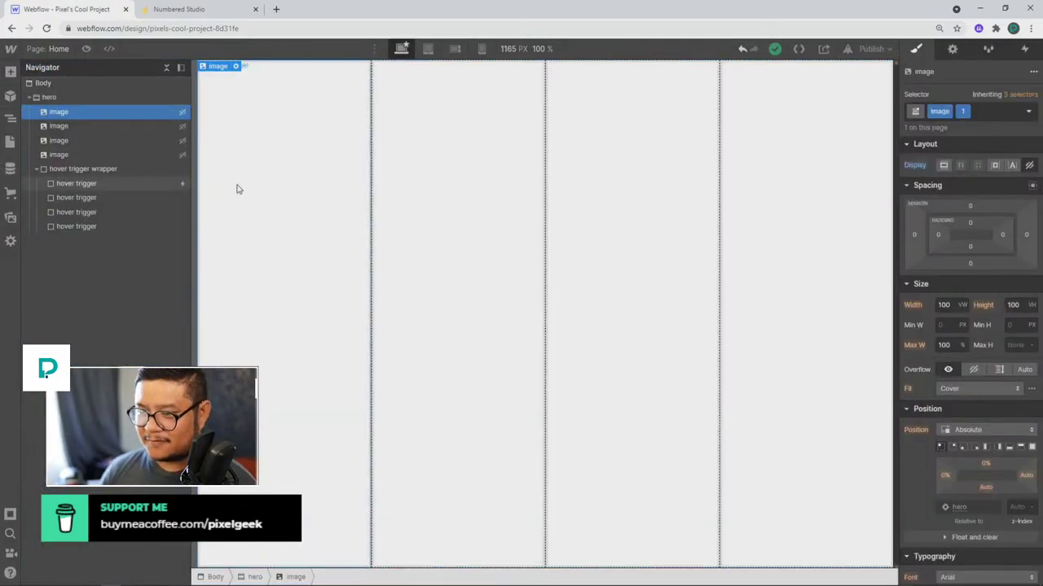
Set the first hover trigger's hover-out action to start an animation, and duplicate the "image 1" timed animation for it.
left_click(124, 186)
left_click(1024, 49)
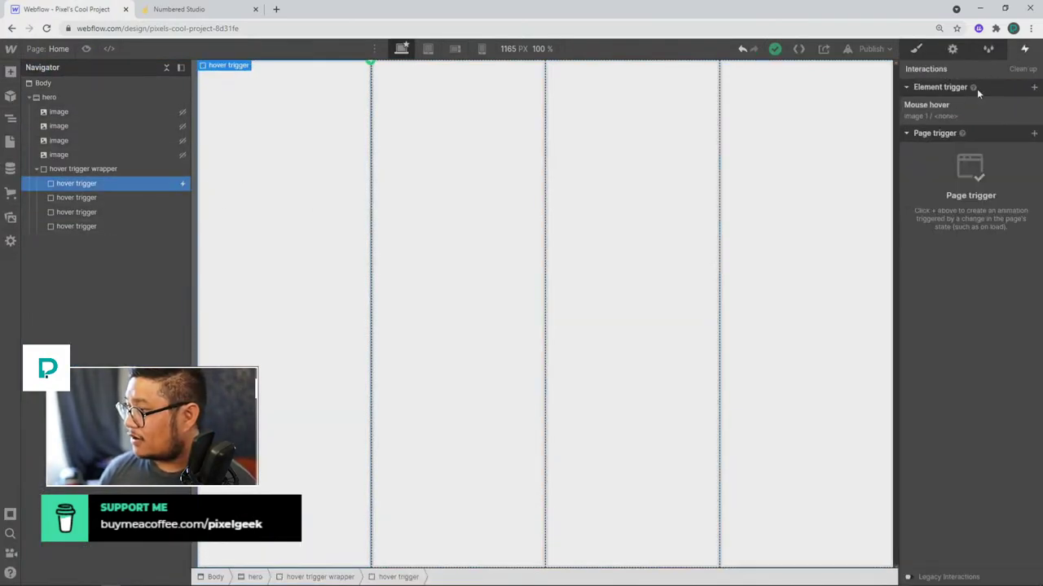
left_click(977, 88)
left_click(936, 113)
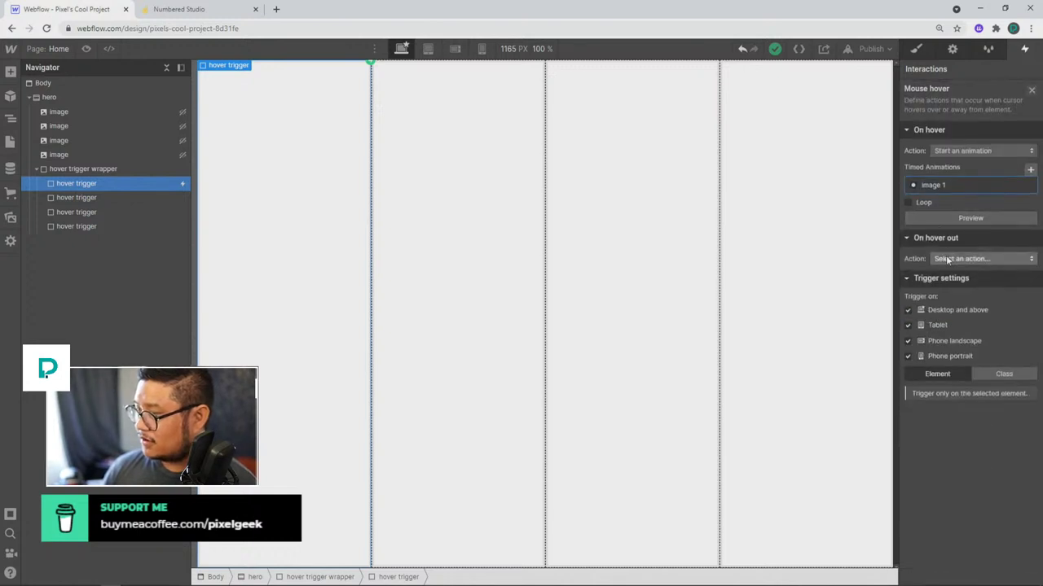
left_click(944, 259)
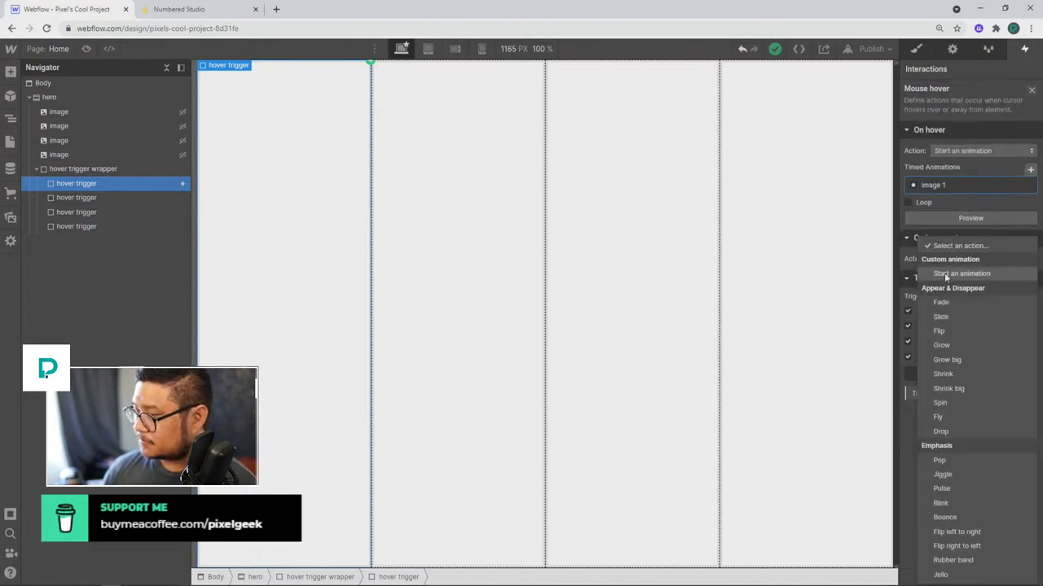
left_click(946, 275)
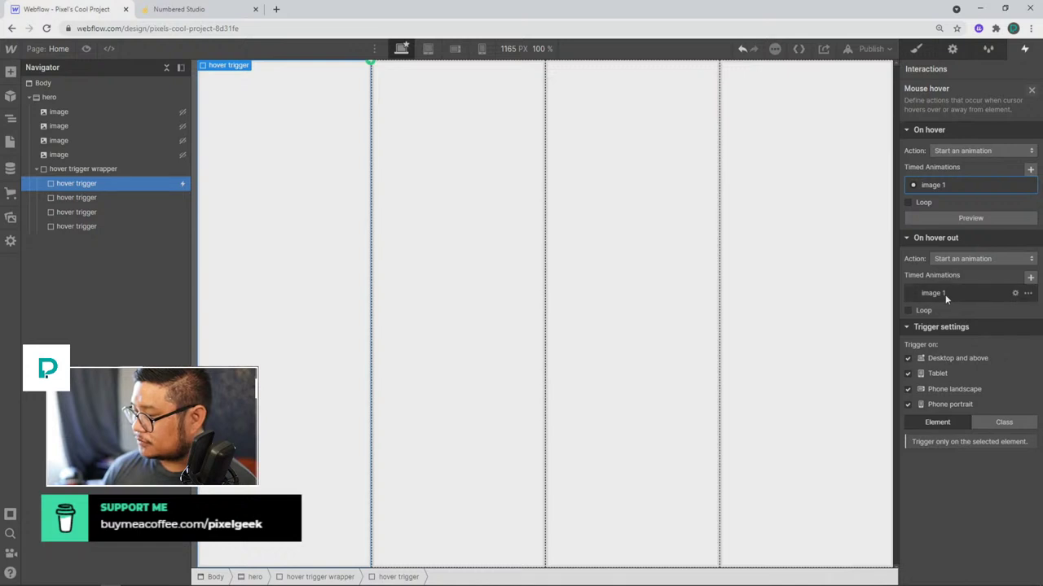
left_click(1028, 294)
left_click(1001, 337)
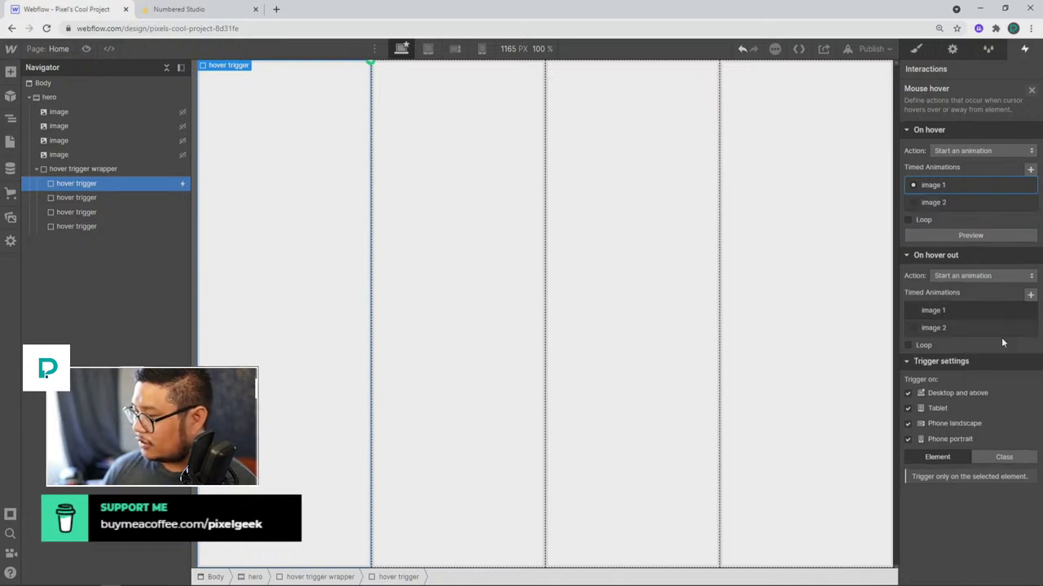
Open the duplicated animation from the hover-out list and rename it "image 1 off".
left_click(948, 328)
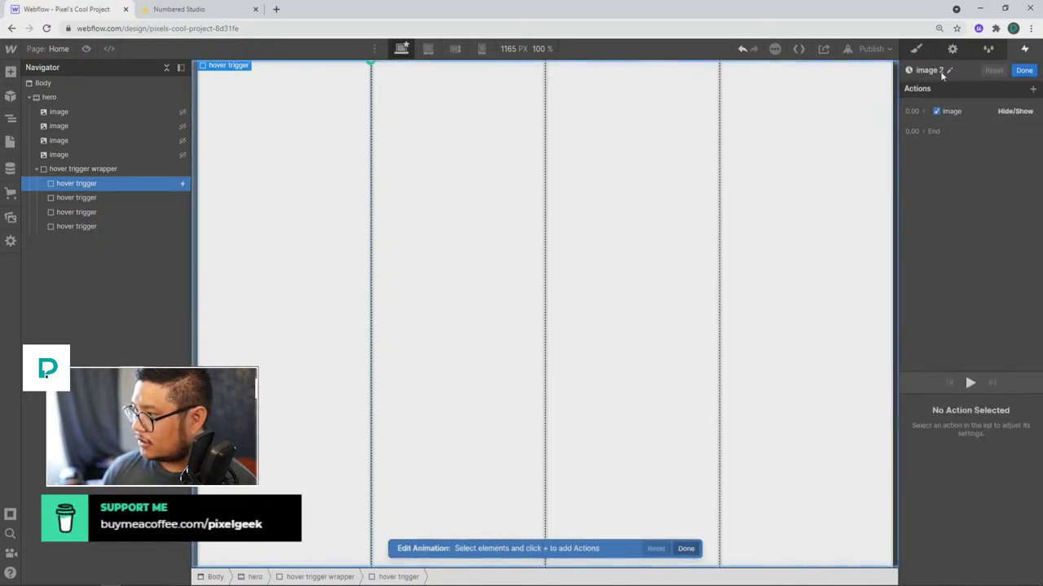
left_click(958, 72)
left_click(958, 72)
type("off")
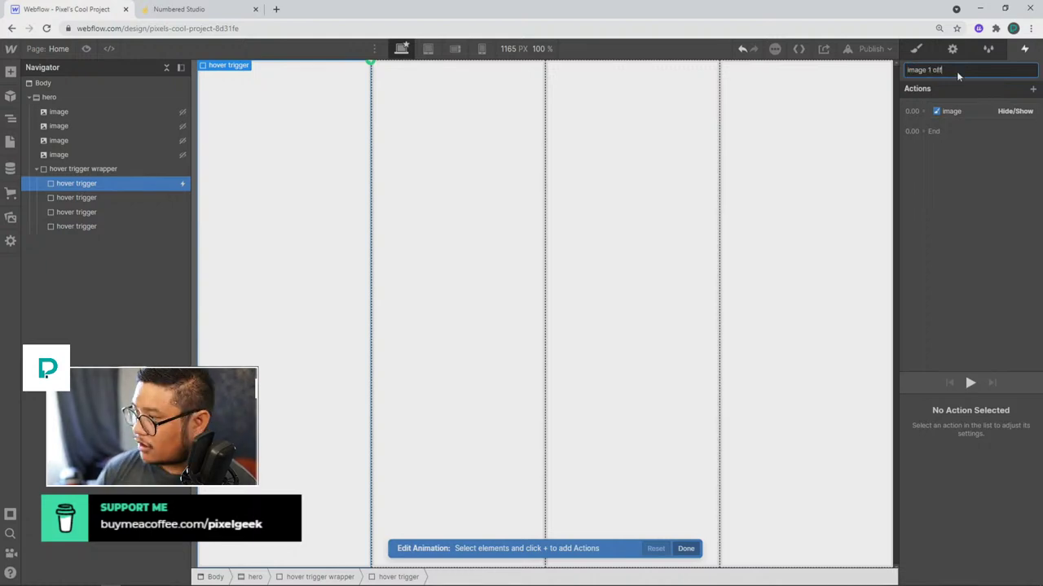
key("Return")
Set the Hide/Show action in "image 1 off" to display none and save the animation.
left_click(948, 114)
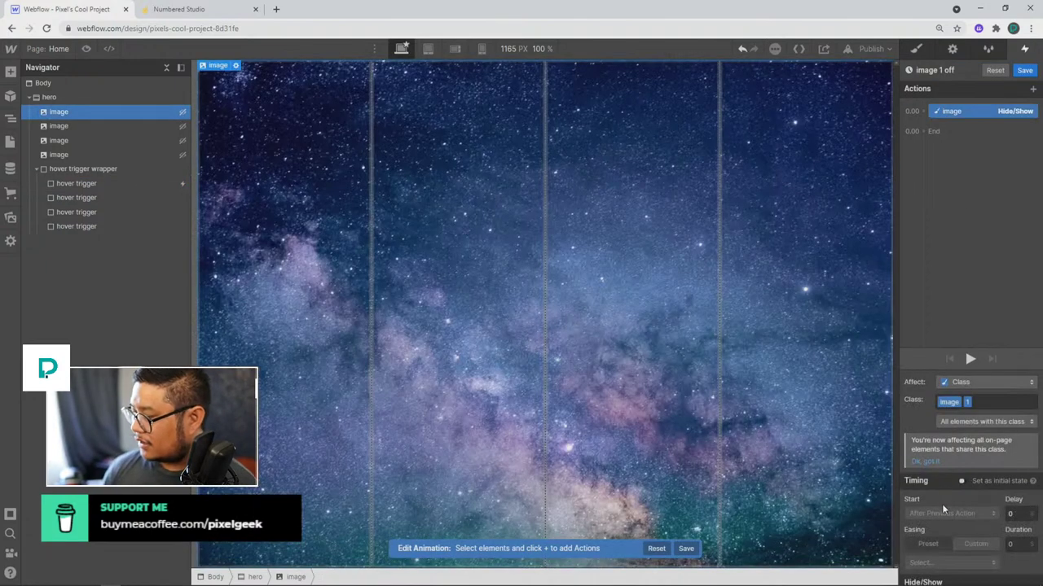
scroll(969, 456, "down", 1)
left_click(1029, 575)
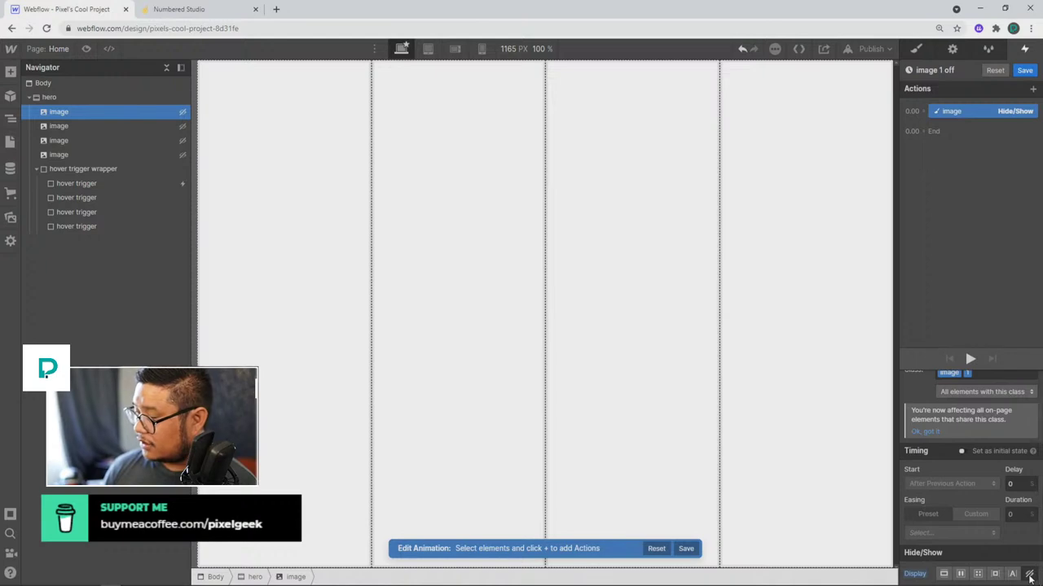
left_click(1024, 70)
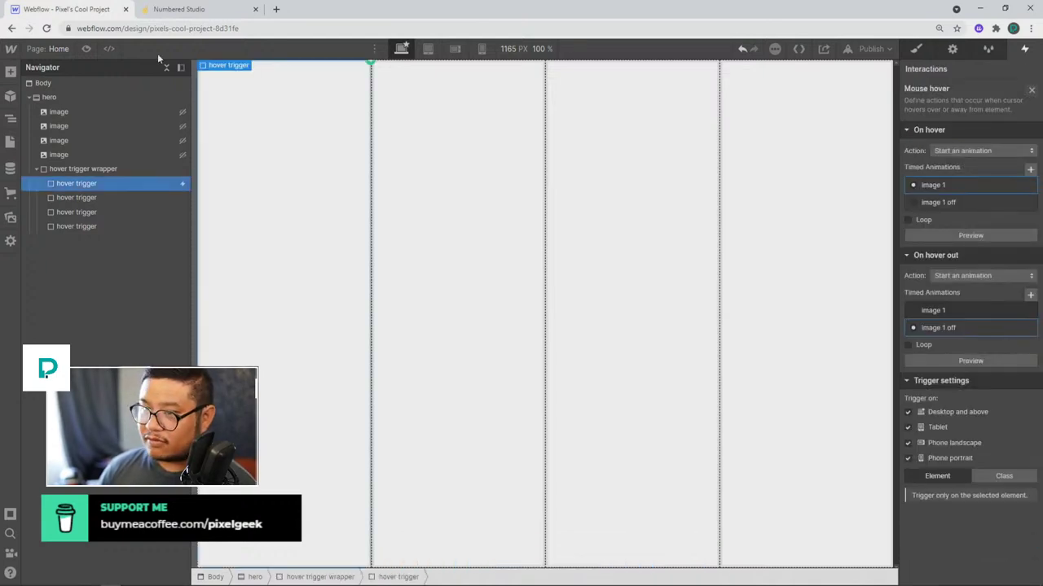
Preview the page to test the first trigger's hover and hover-out animations.
left_click(86, 49)
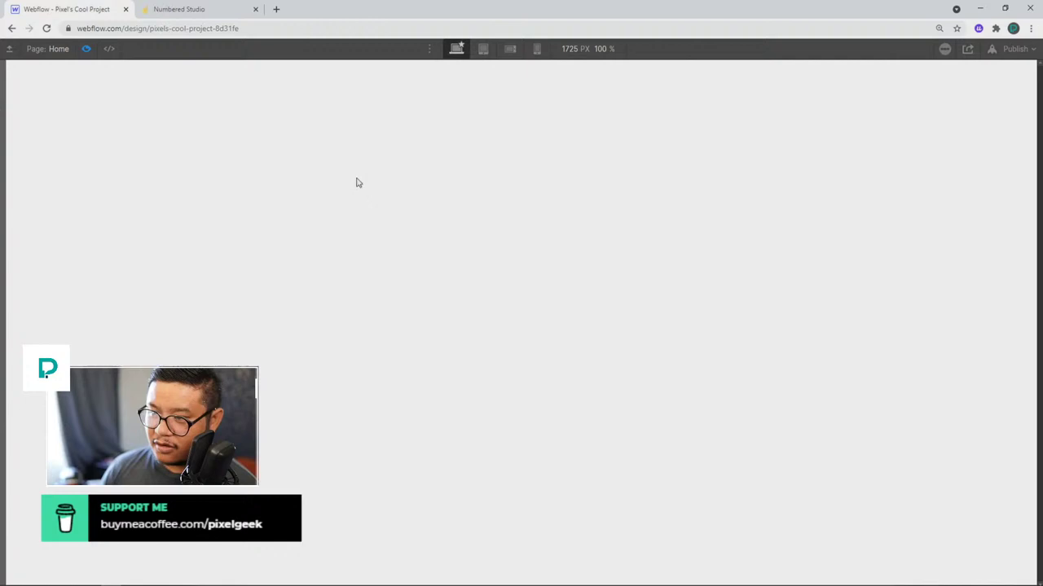
mouse_move(153, 186)
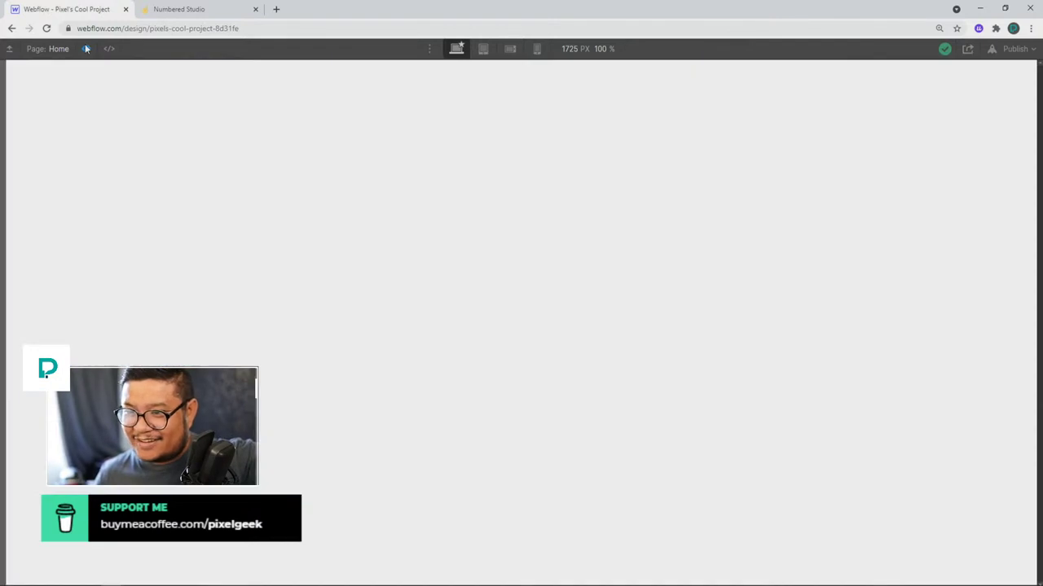
left_click(86, 49)
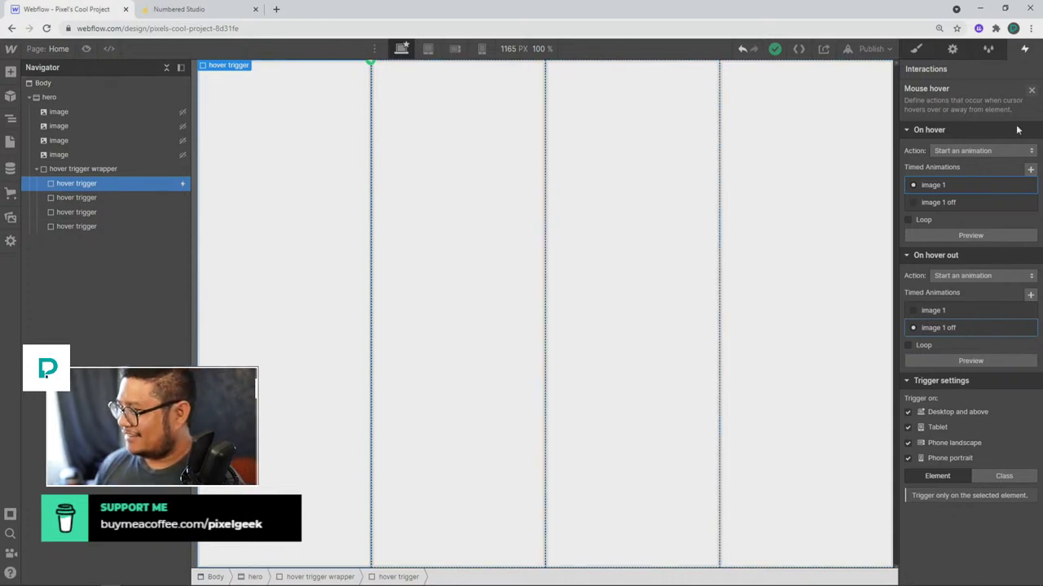
Rename the first trigger's on-hover animation to "image 1 on" and save it.
left_click(941, 185)
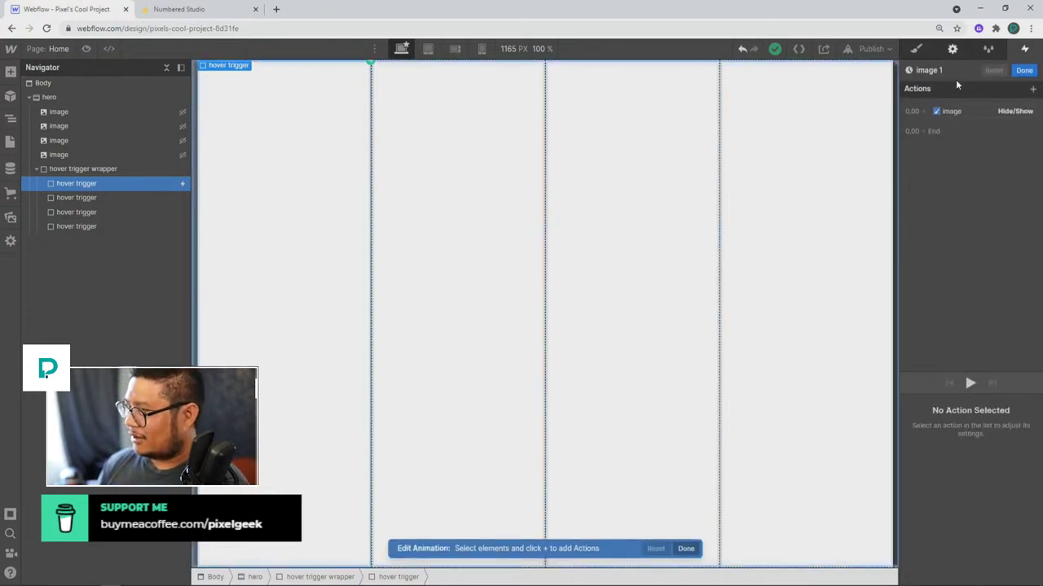
left_click(957, 71)
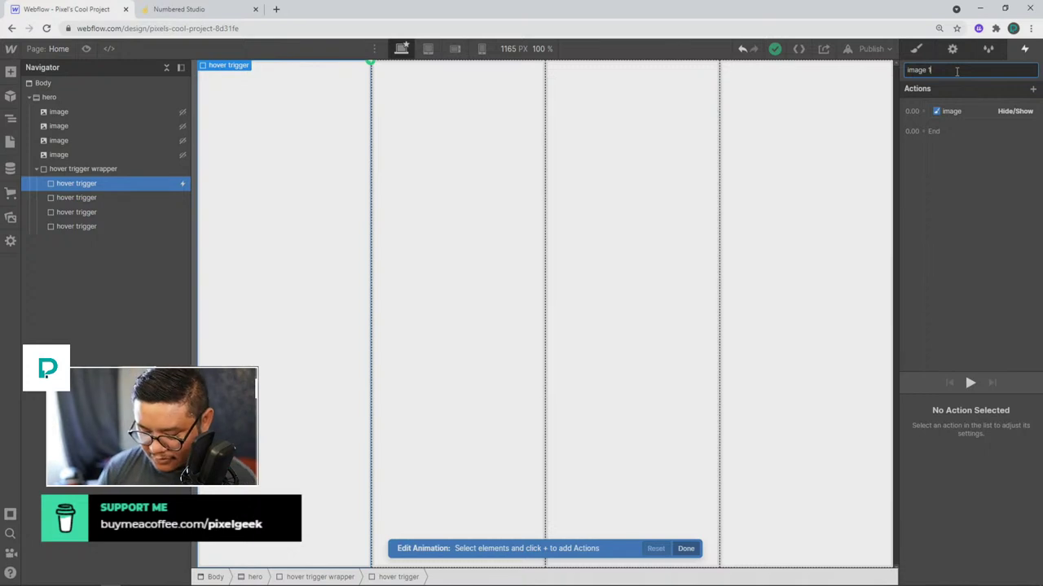
type("on")
left_click(1023, 71)
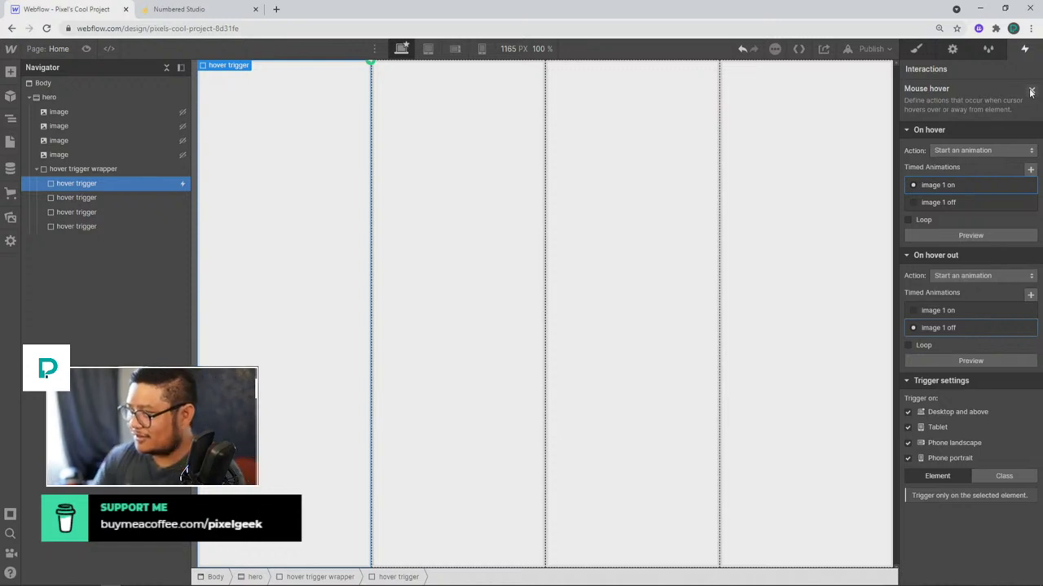
Add a mouse hover trigger to the second hover trigger div with Start an animation as its on-hover action.
left_click(1031, 90)
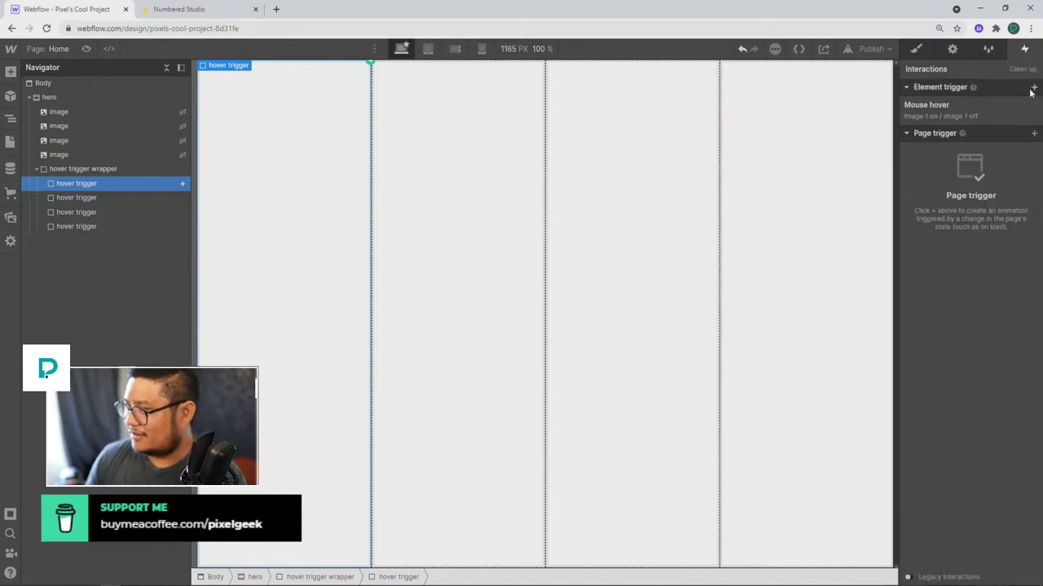
left_click(132, 199)
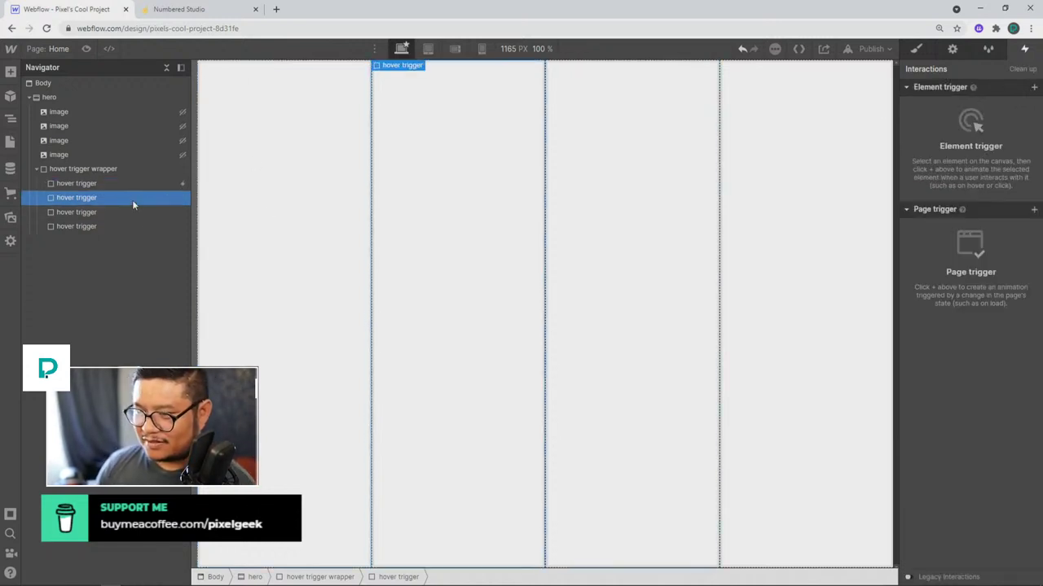
left_click(1033, 89)
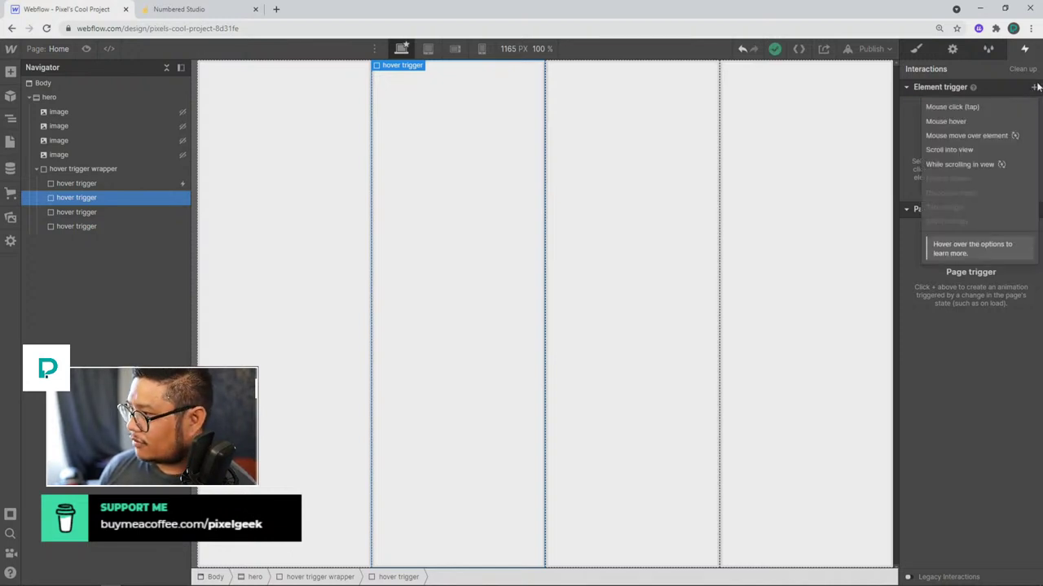
left_click(974, 124)
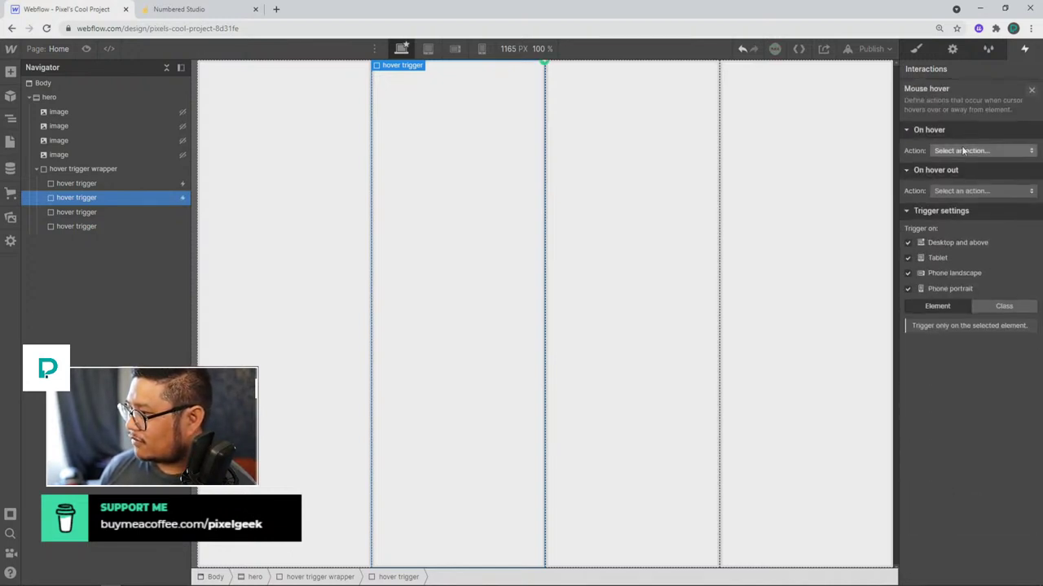
left_click(982, 150)
left_click(958, 172)
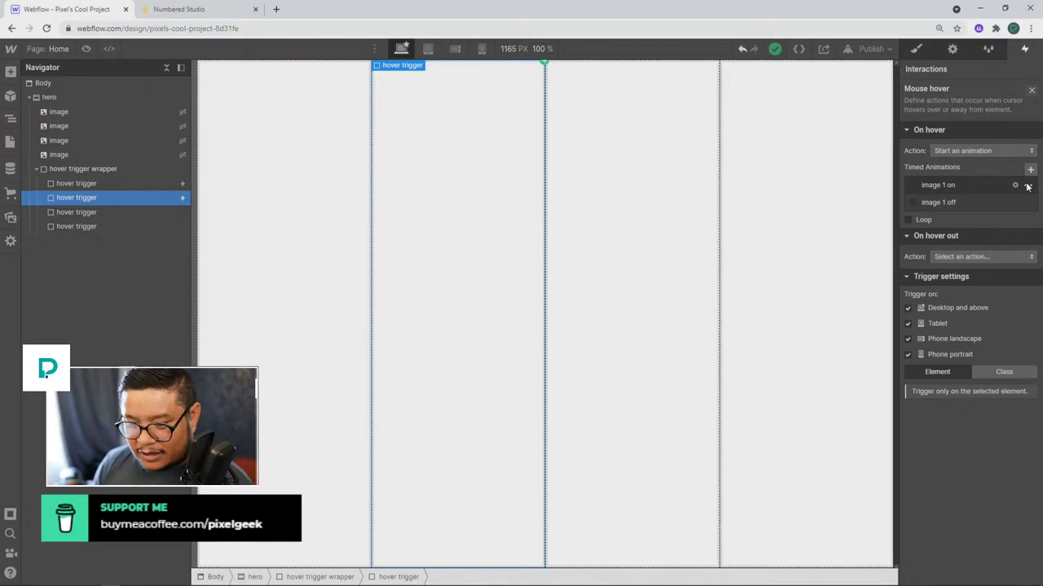
Duplicate the "image 1 on" animation for the second trigger's hover and rename the copy "image 2 on".
left_click(1027, 185)
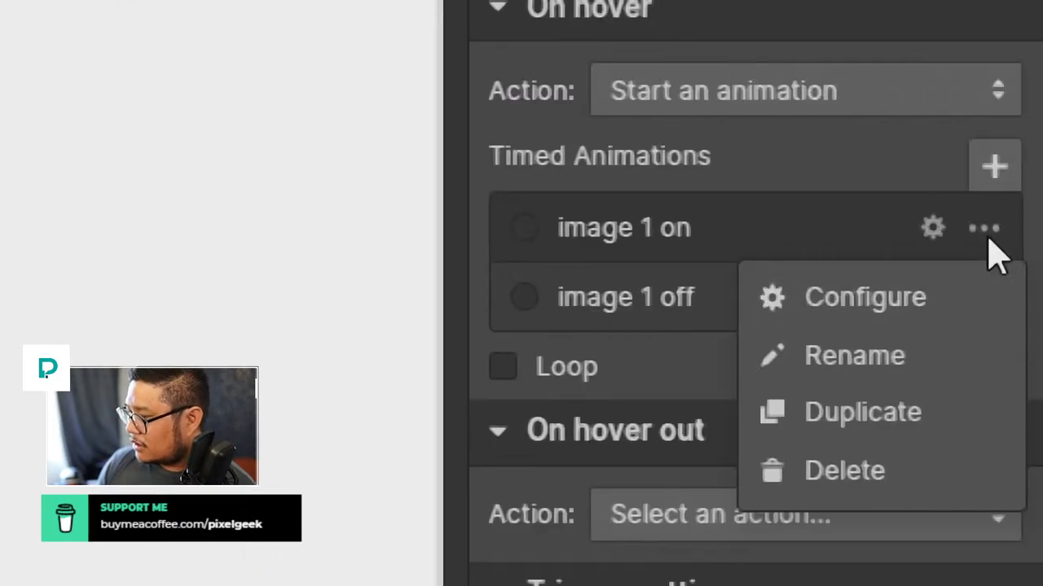
left_click(794, 416)
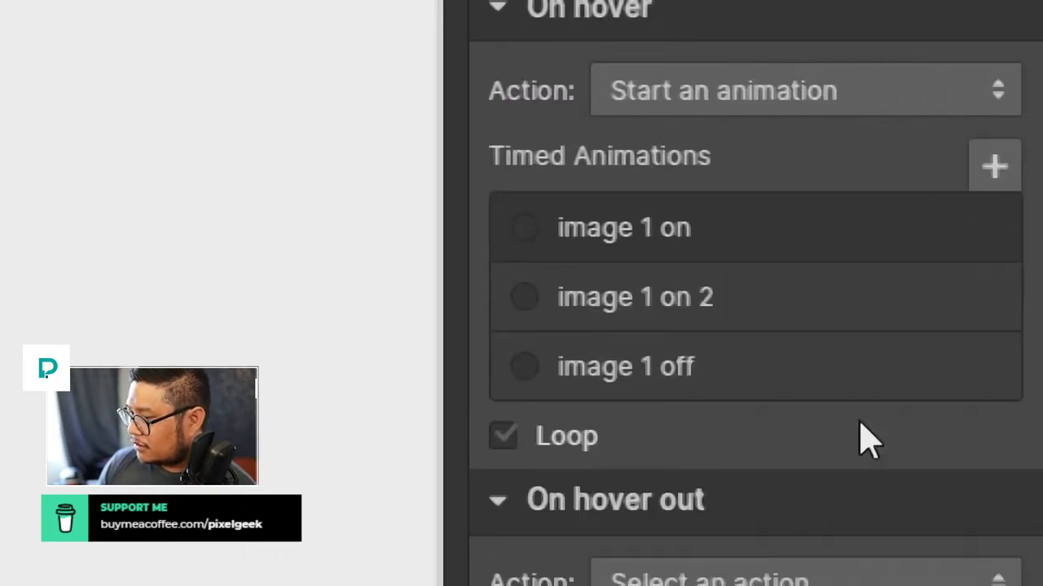
left_click(721, 316)
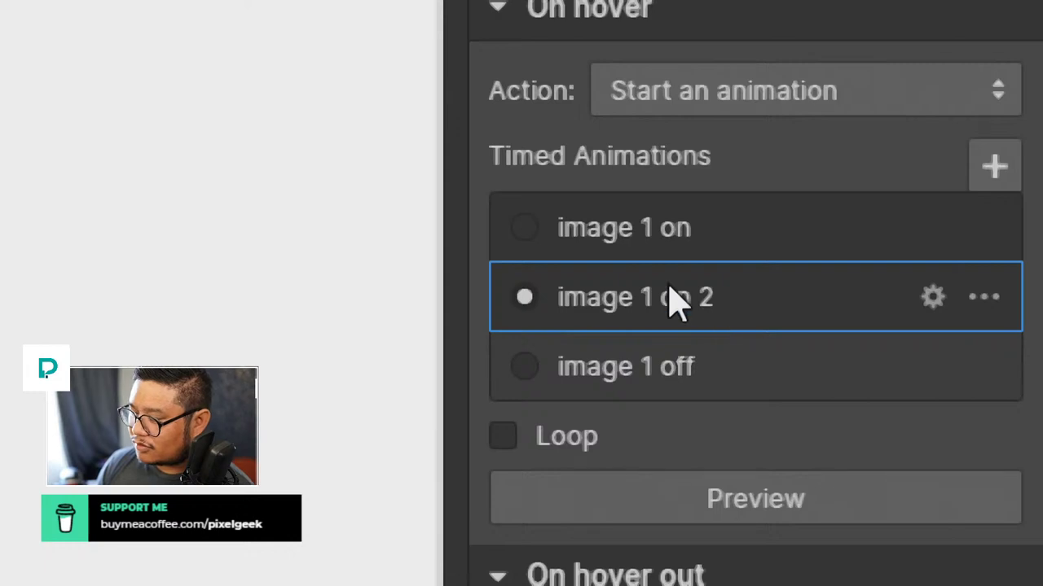
left_click(705, 316)
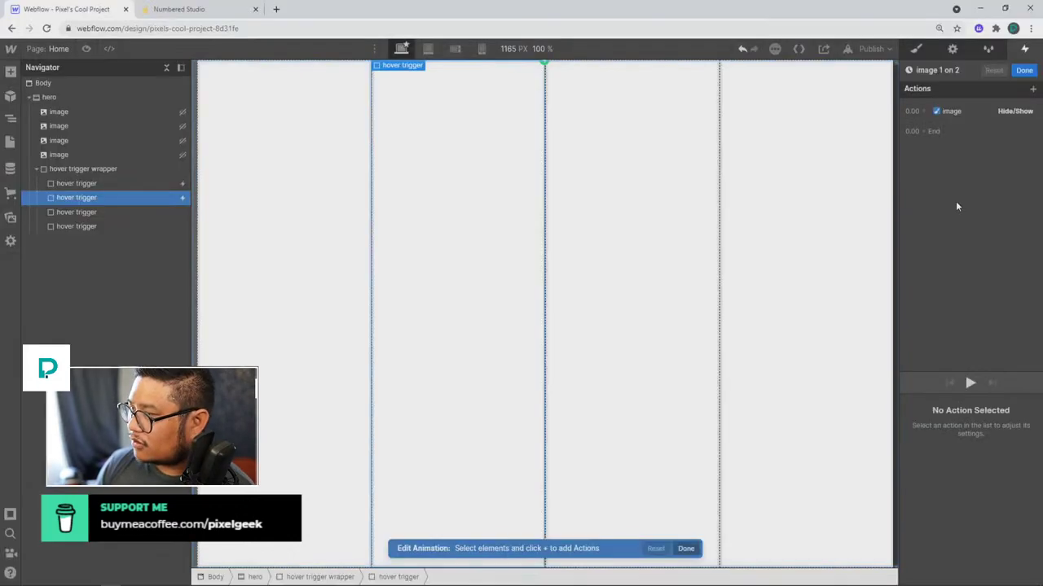
left_click(943, 70)
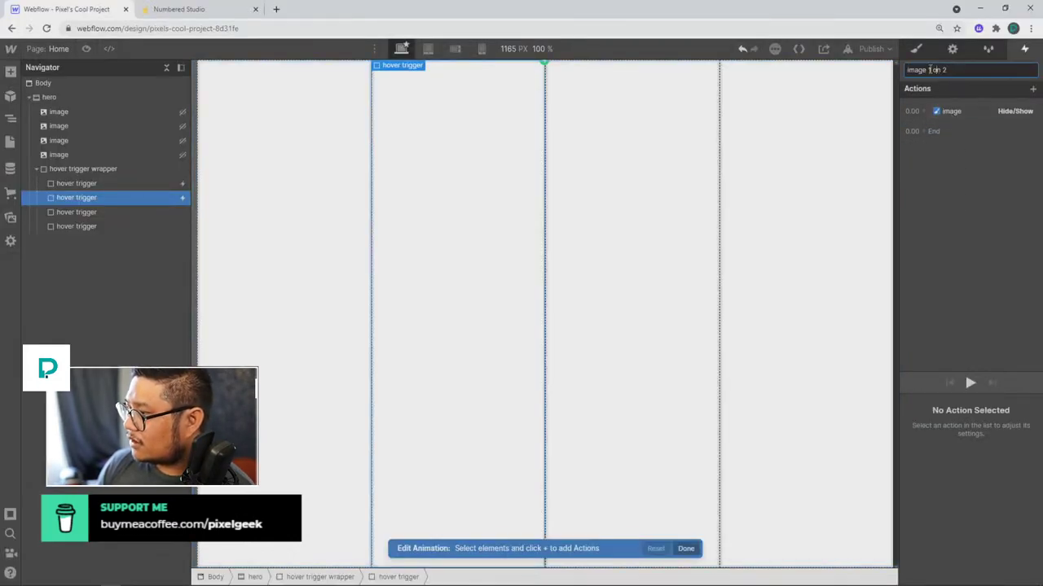
left_click_drag(927, 70, 978, 68)
type("2 on")
key("Return")
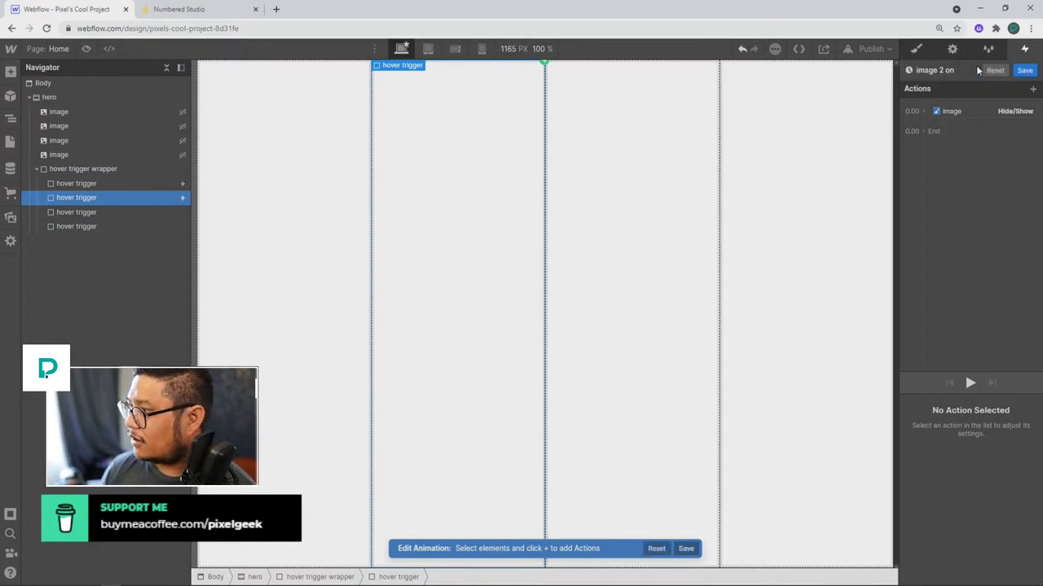
Change the target of the Hide/Show action in "image 2 on" to the second image and save the animation.
right_click(946, 115)
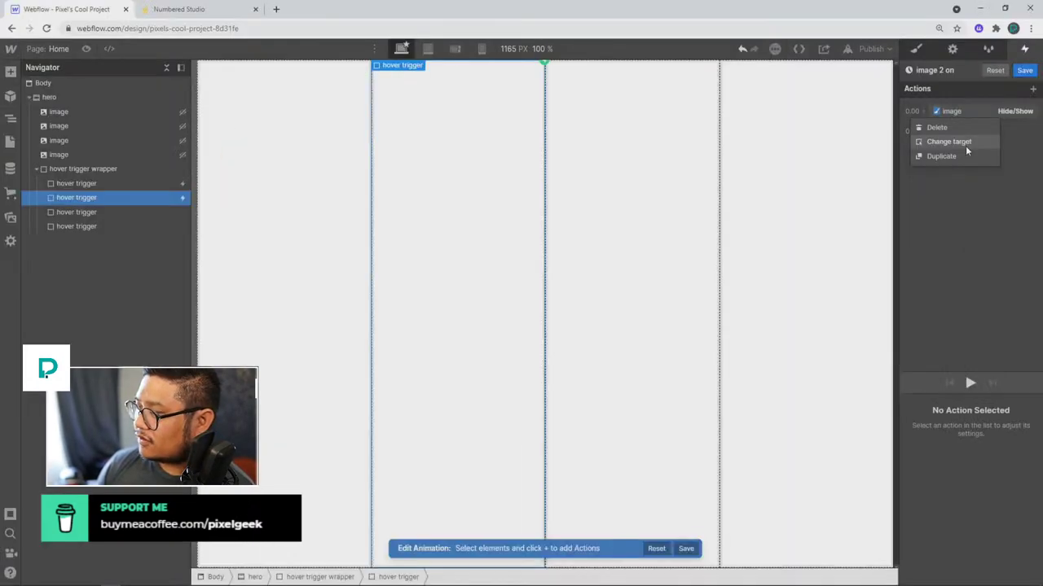
left_click(969, 140)
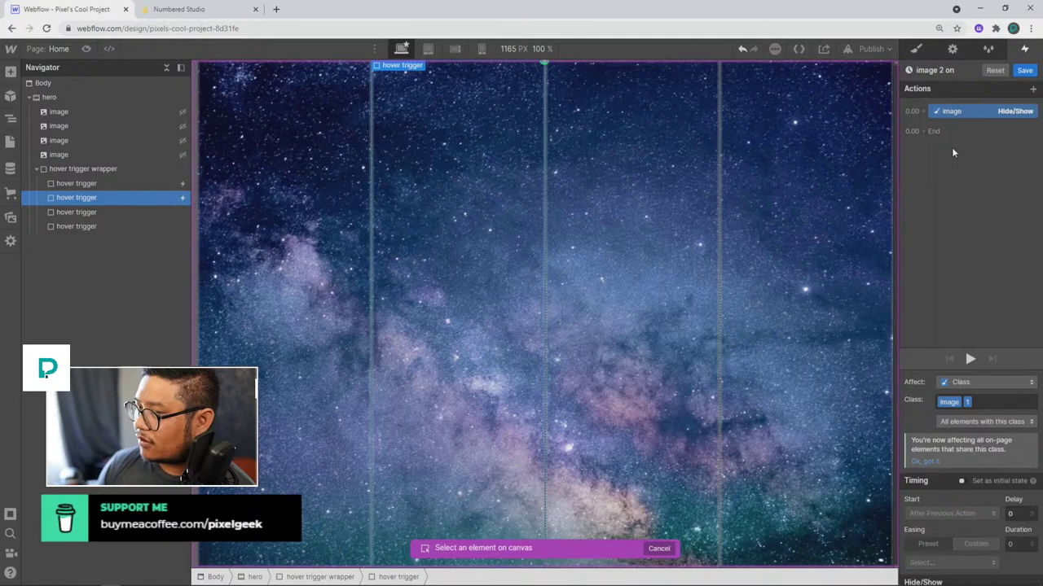
left_click(64, 128)
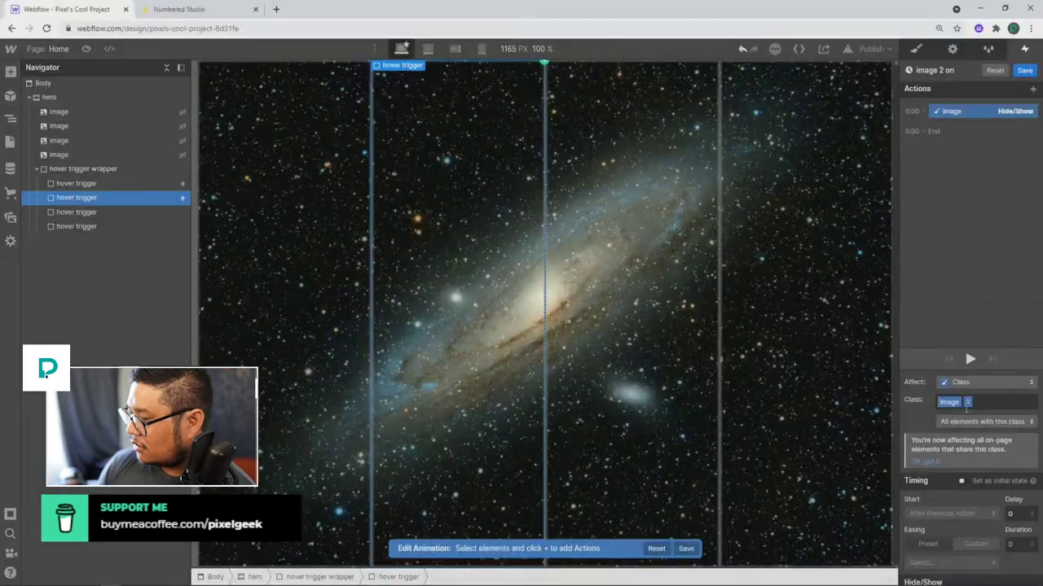
left_click(1024, 70)
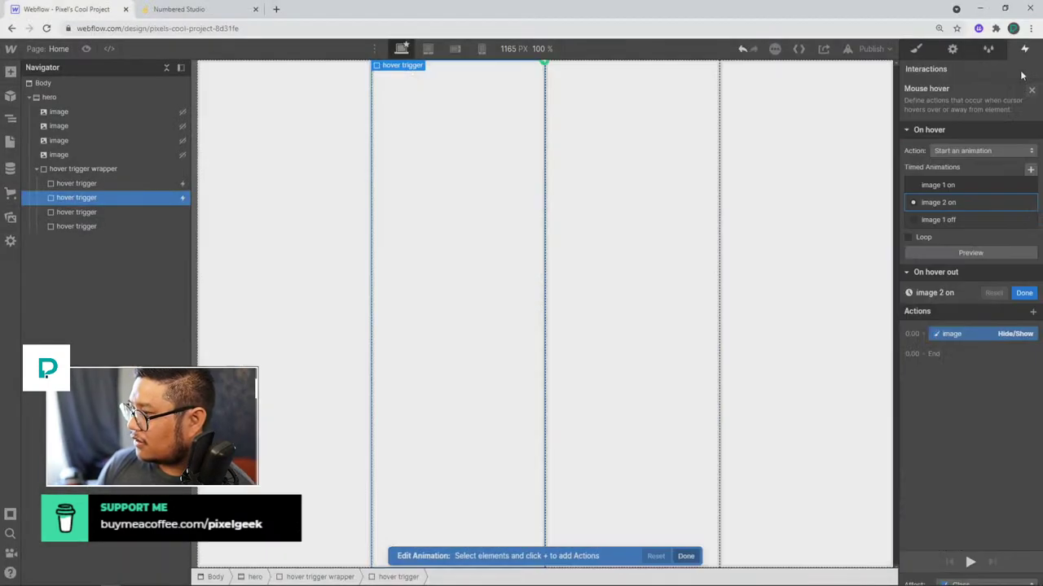
Set the second trigger's hover-out action to Start an animation, keeping "image 2 on" selected for hover.
left_click(1028, 221)
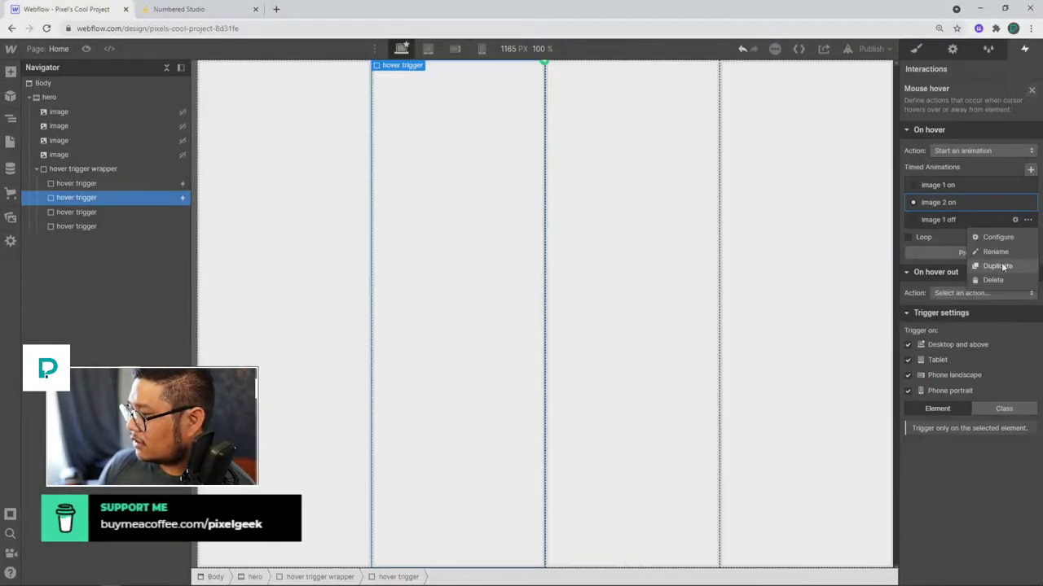
left_click(965, 295)
left_click(964, 293)
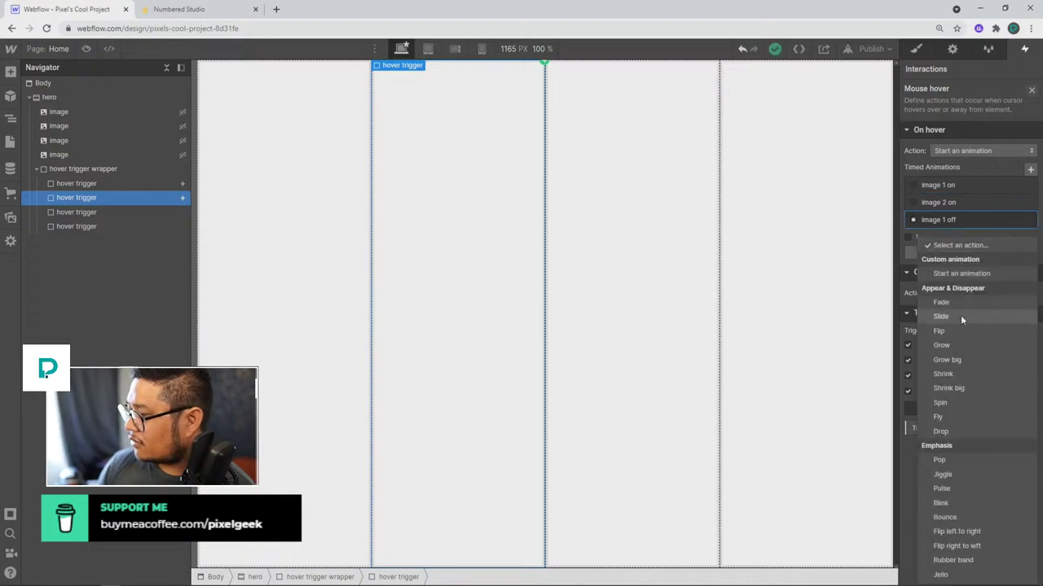
left_click(957, 196)
left_click(945, 204)
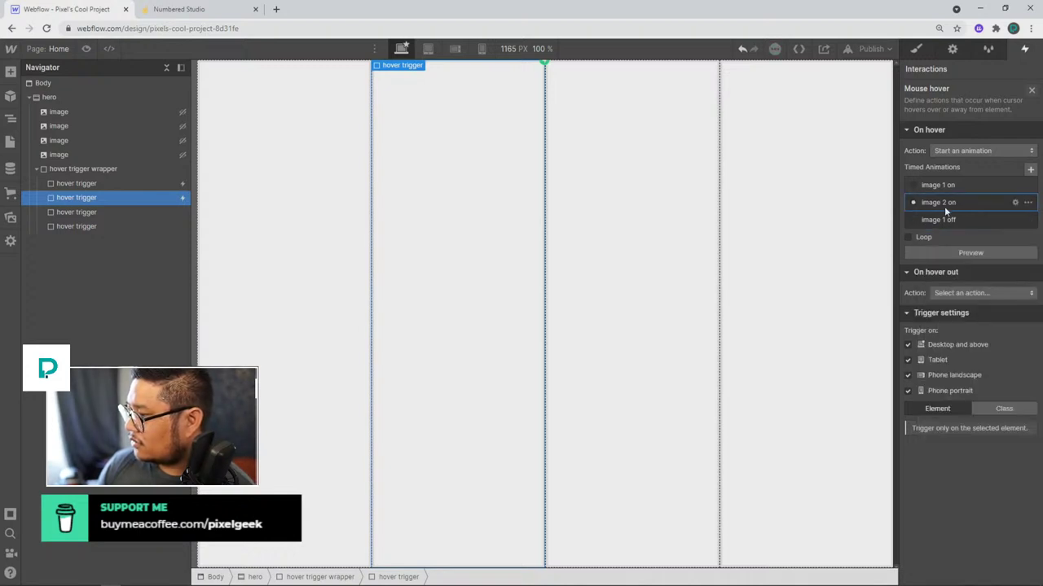
left_click(970, 294)
left_click(933, 273)
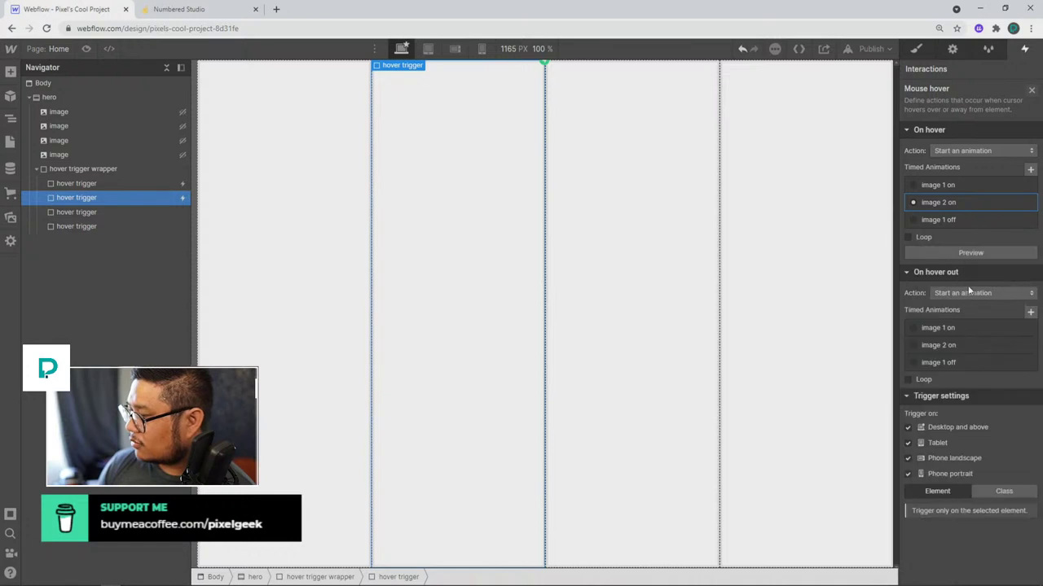
Duplicate the "image 1 off" animation for the second trigger's hover-out and rename the copy "image 2 off".
left_click(1028, 363)
left_click(996, 407)
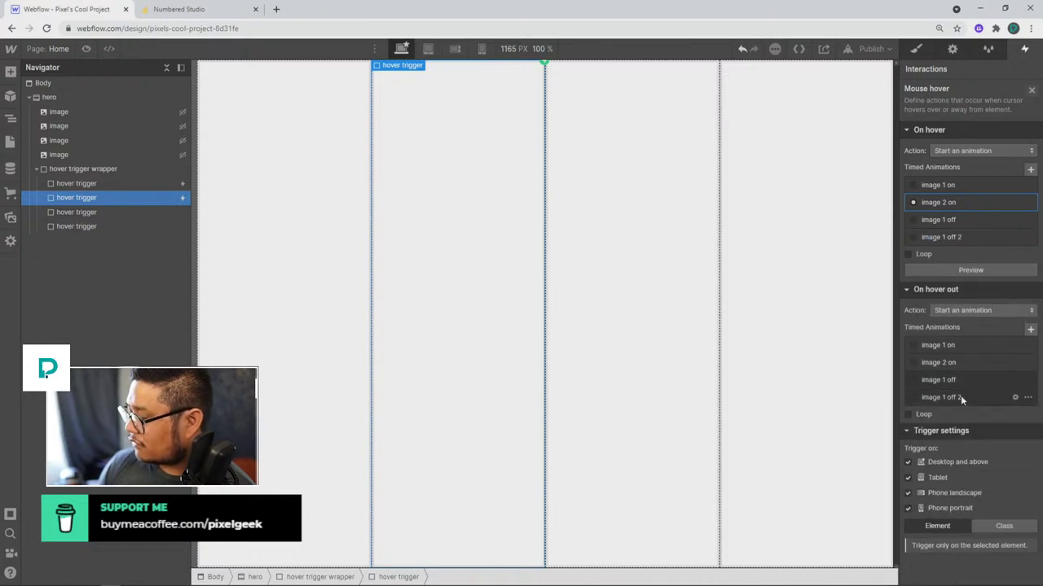
left_click(958, 397)
left_click(958, 396)
left_click(943, 70)
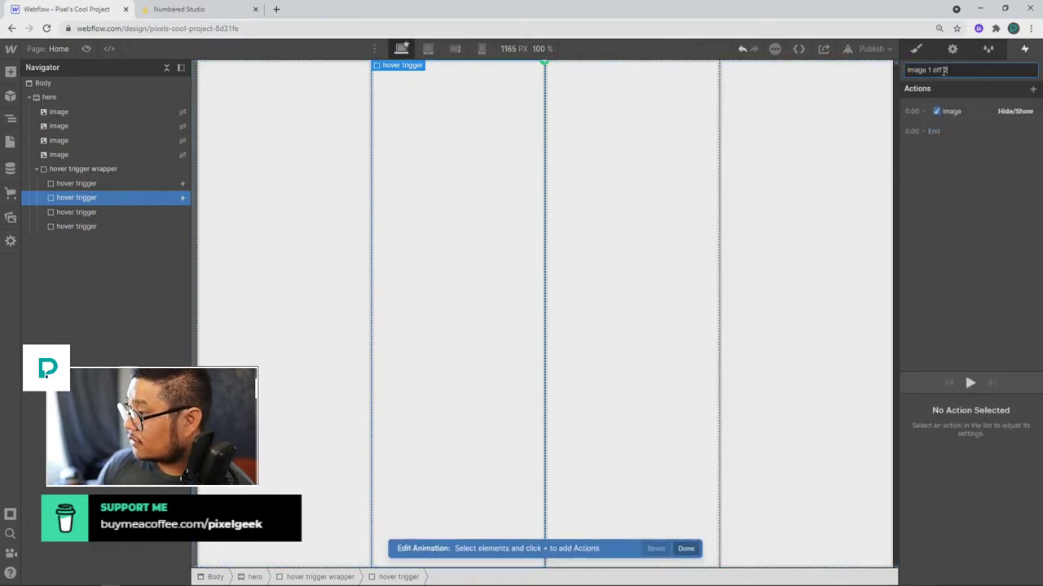
left_click_drag(929, 70, 949, 70)
type("2 off")
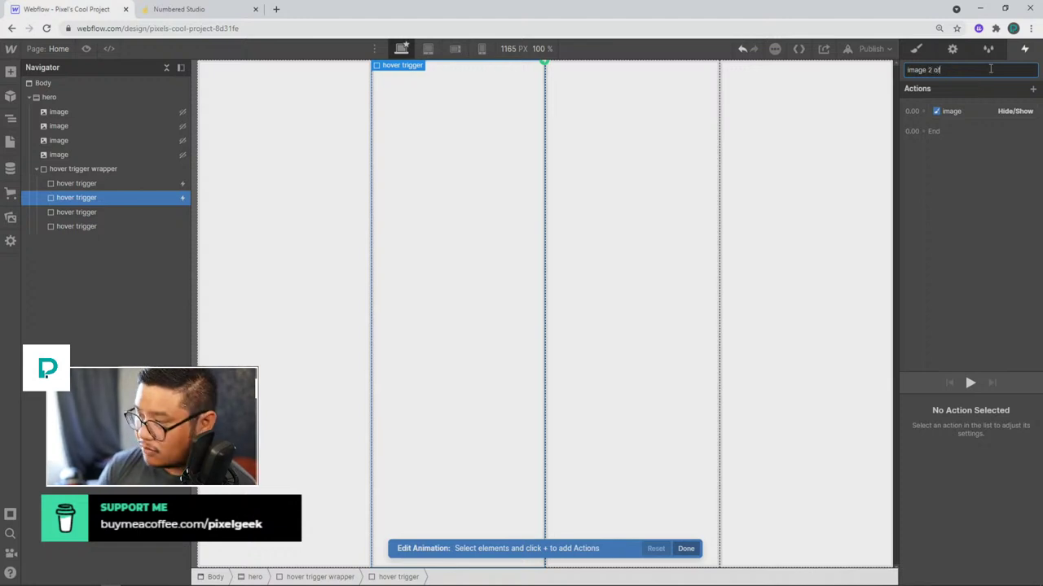
key("Return")
Change the target of the Hide/Show action in "image 2 off" to the second image and save the animation.
left_click(947, 111)
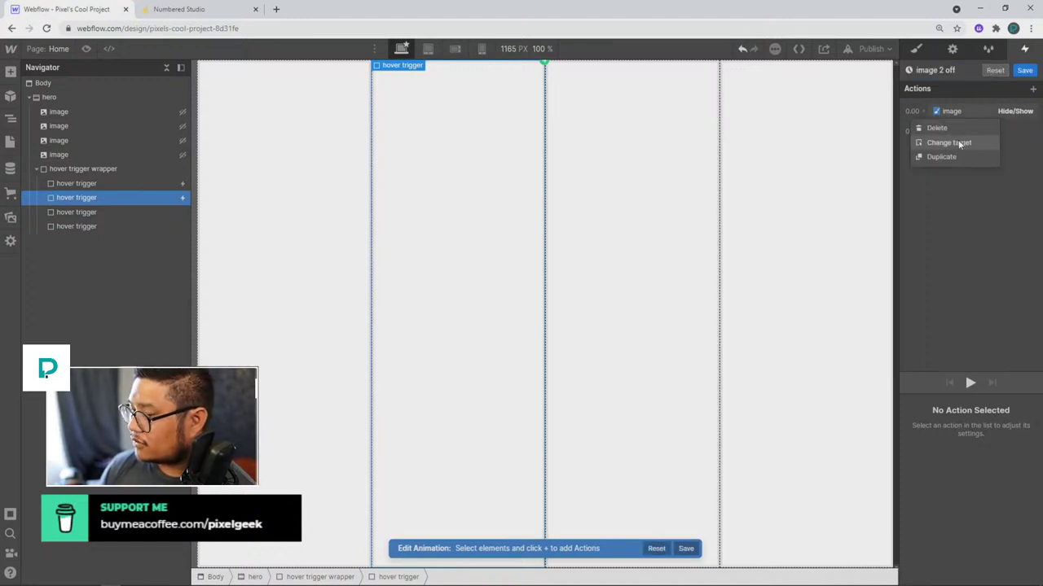
left_click(949, 141)
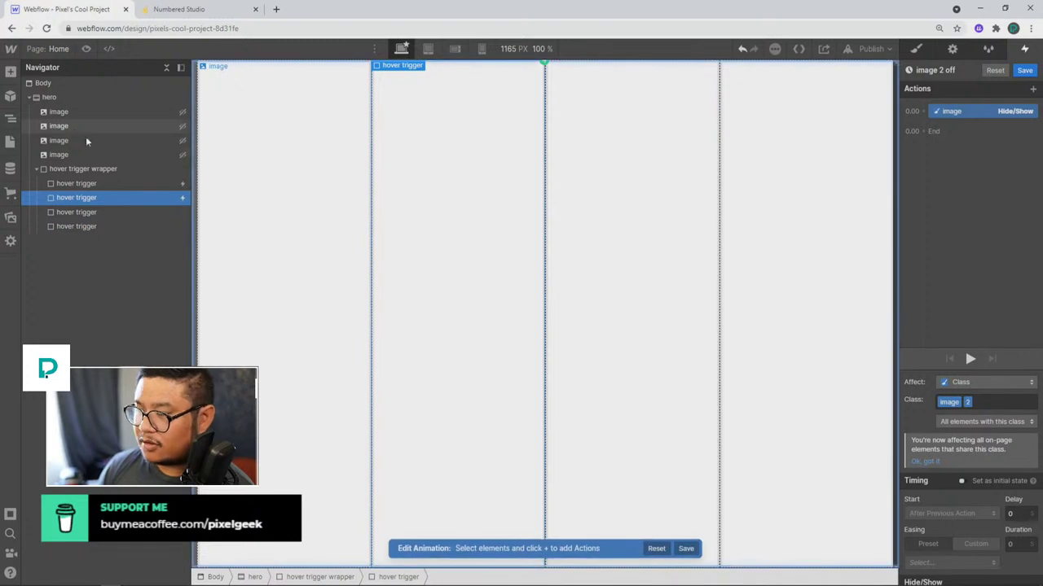
left_click(687, 549)
Preview the page to test the hover animations of the first two triggers, and return to editing.
left_click(86, 46)
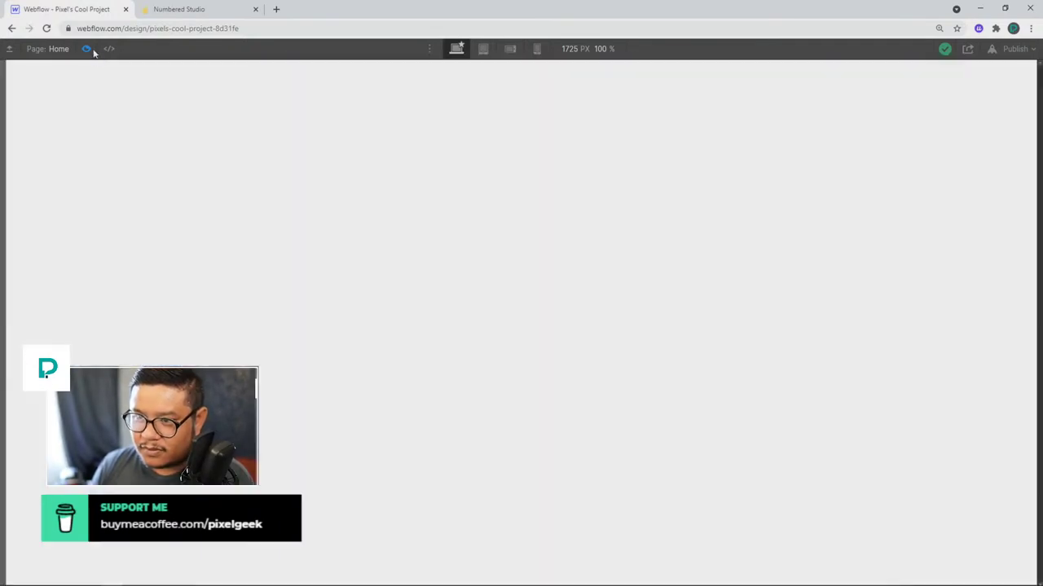
left_click(86, 48)
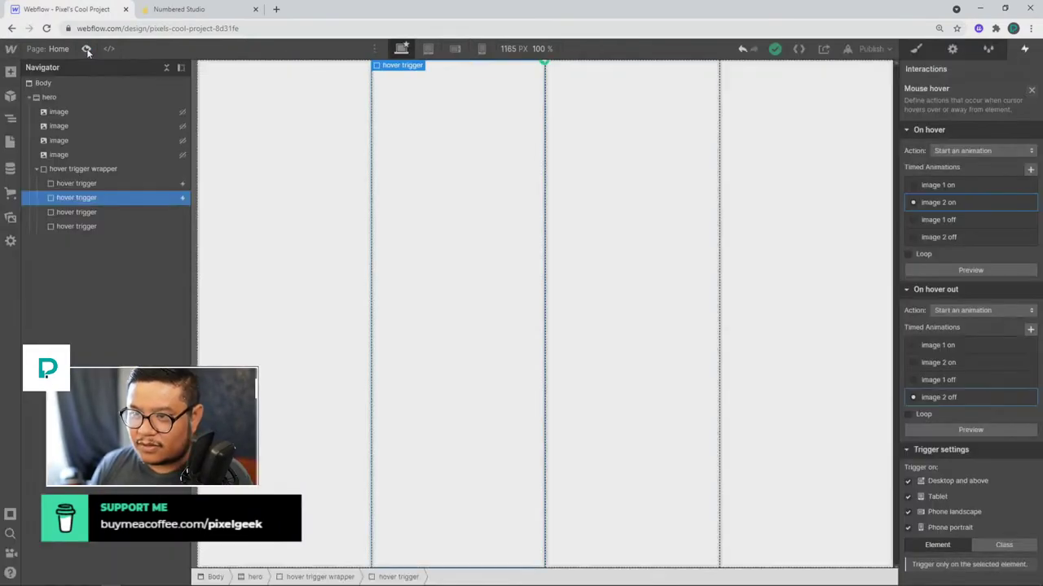
Replace the third and fourth hover triggers with two copies of the second trigger that carry its mouse hover interaction.
left_click(145, 211)
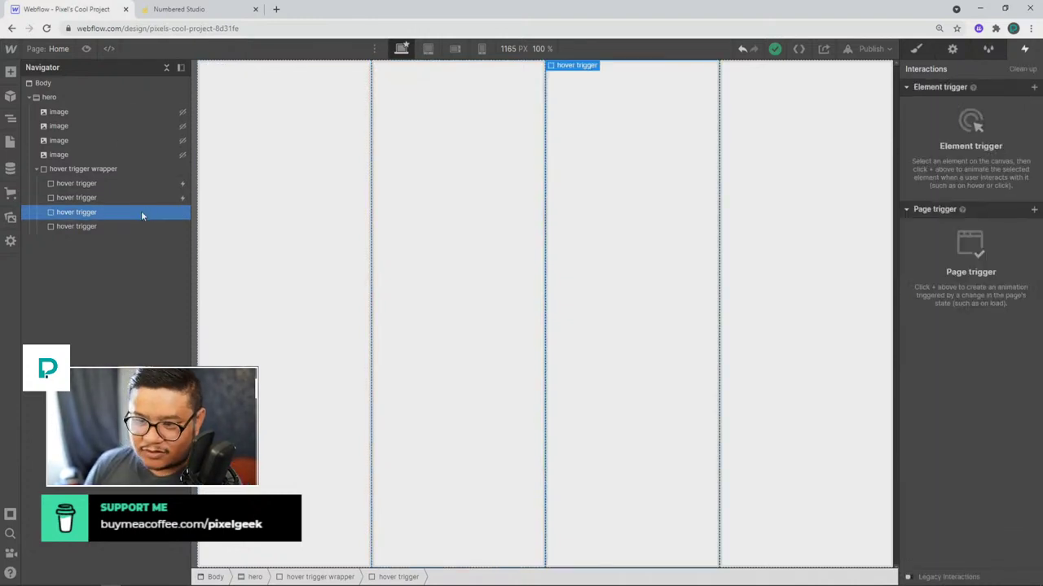
key("Delete")
key("Delete")
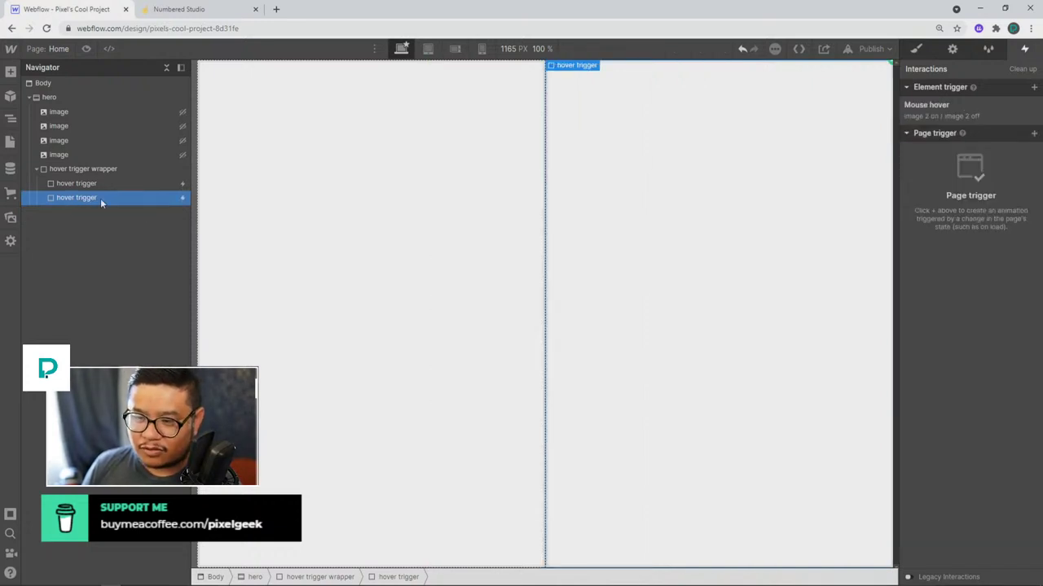
key("ctrl+z")
key("ctrl+z")
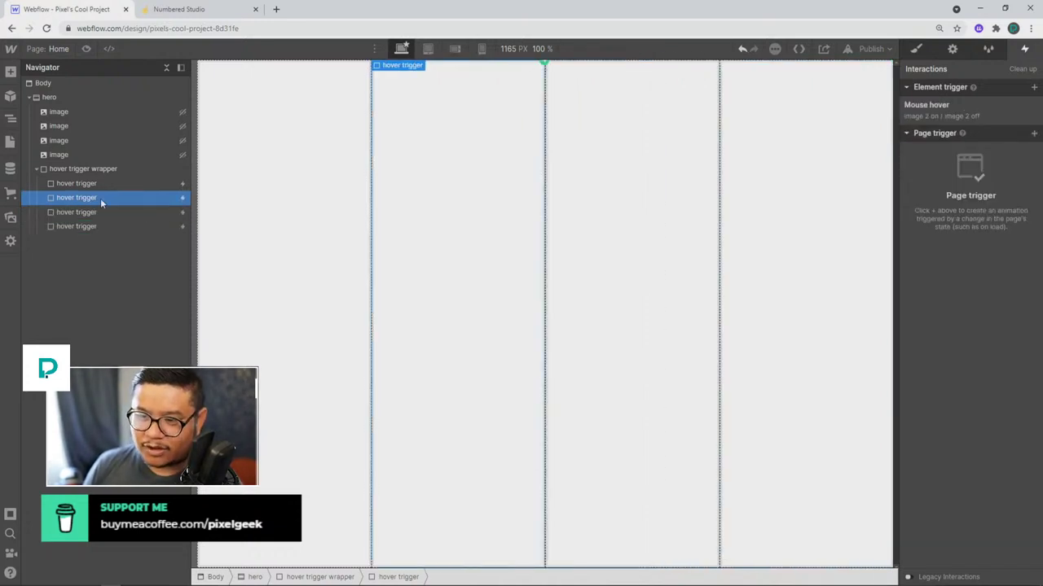
Duplicate the "image 2 on" animation for the third trigger's hover and rename the copy "image 3 on".
left_click(105, 214)
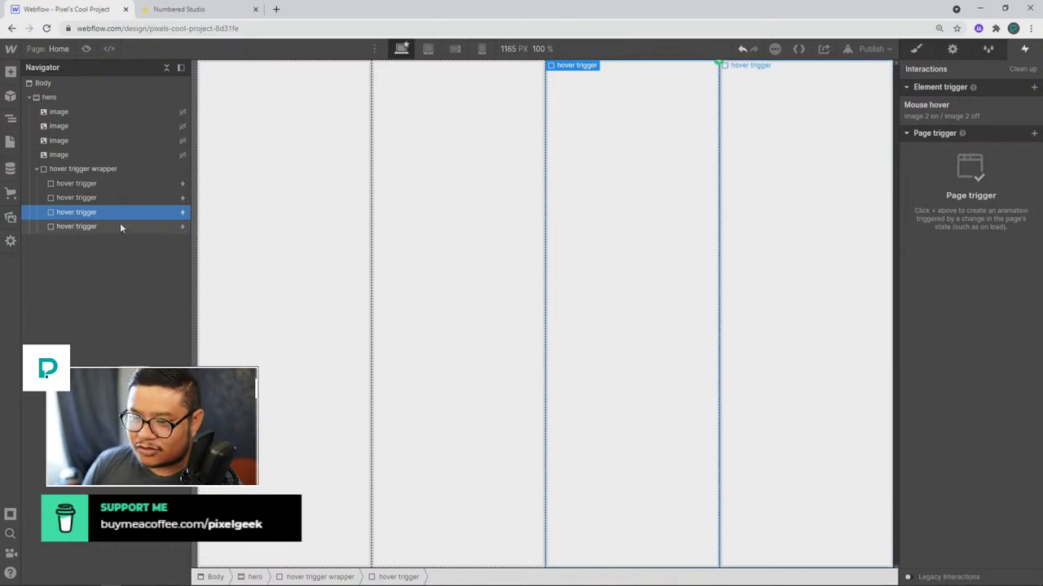
left_click(970, 105)
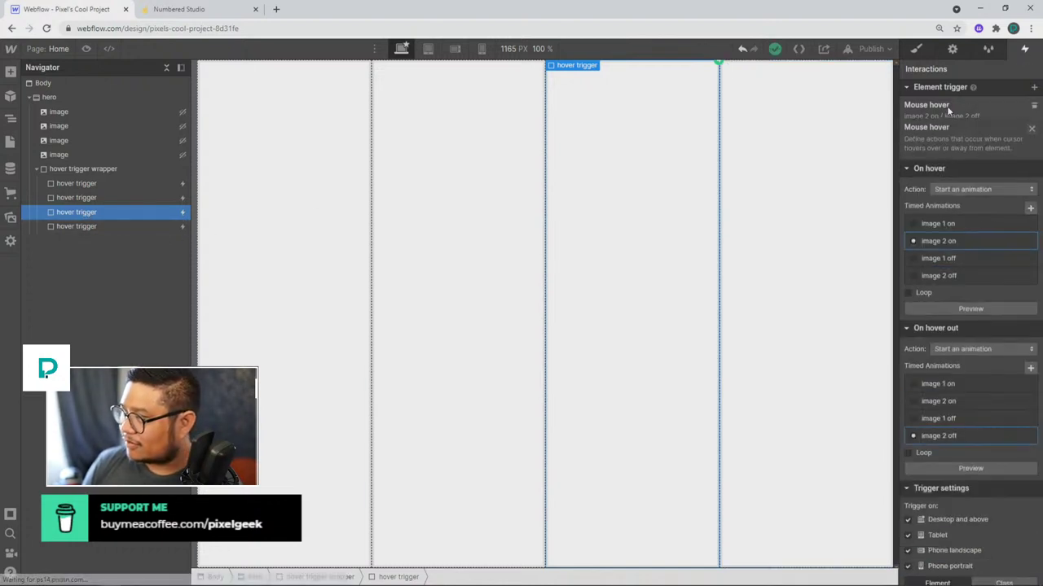
left_click(1029, 203)
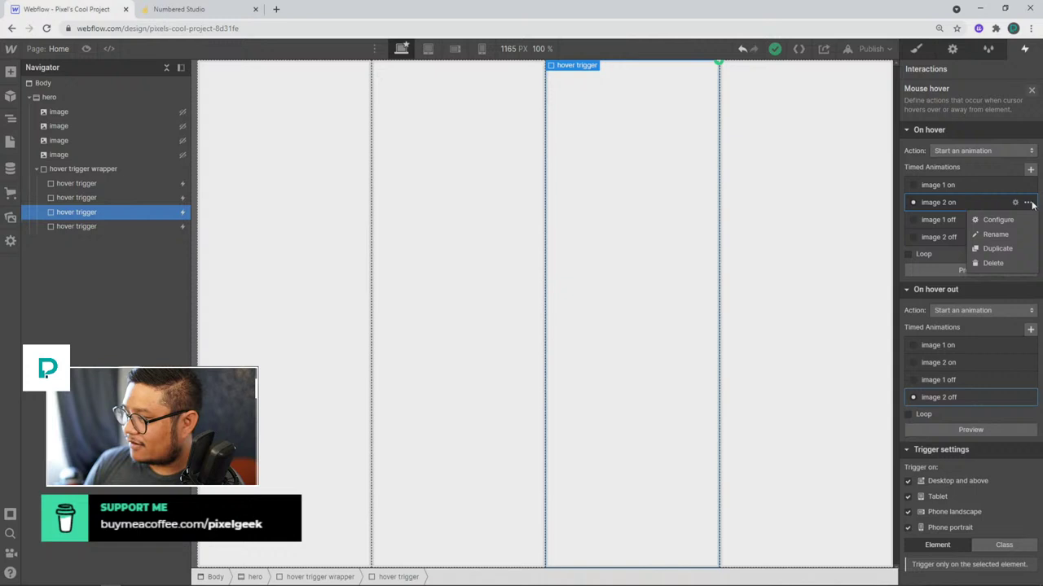
left_click(1010, 253)
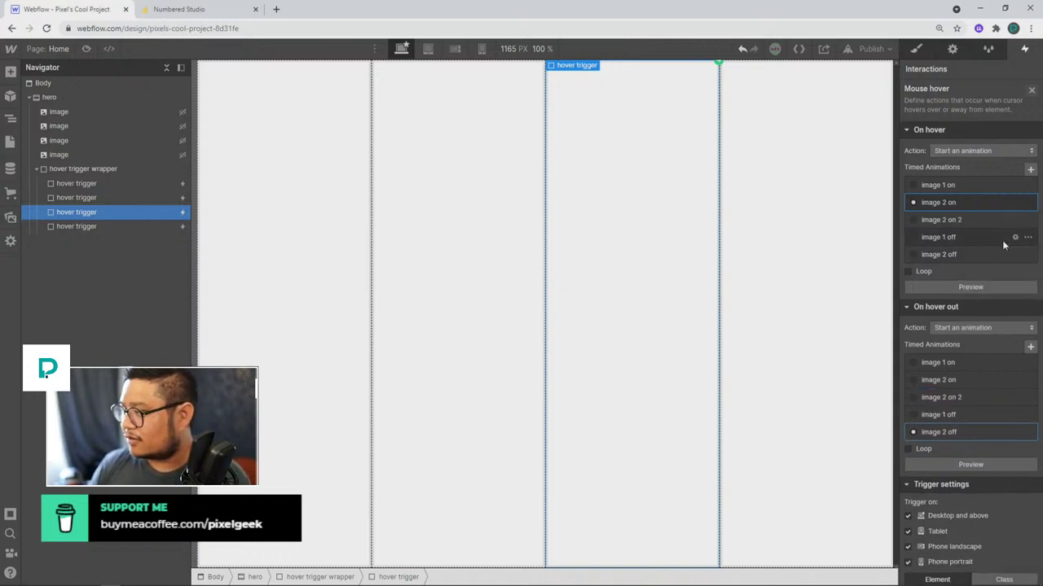
left_click(940, 219)
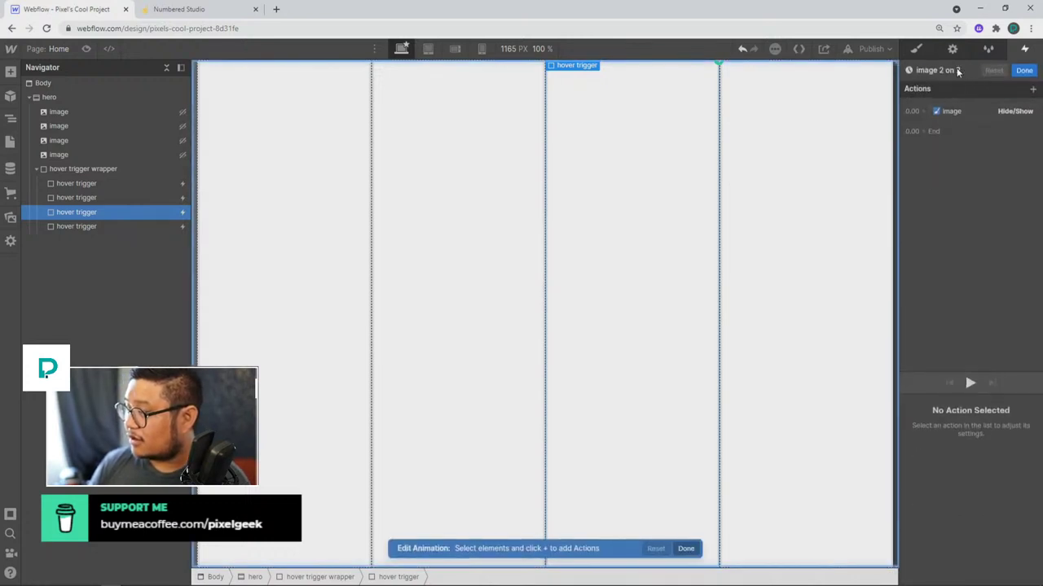
left_click_drag(927, 71, 1009, 69)
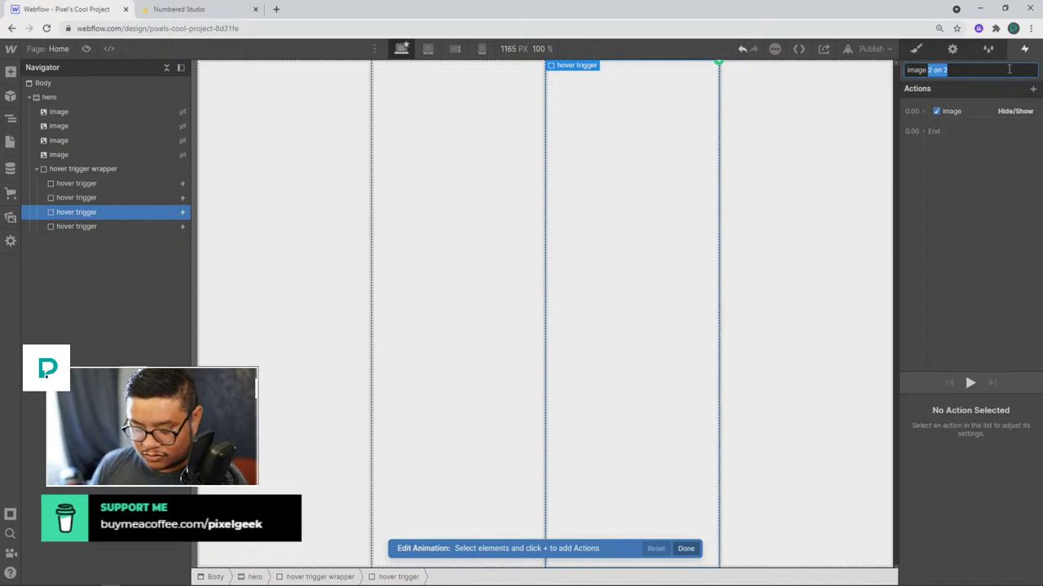
type("3")
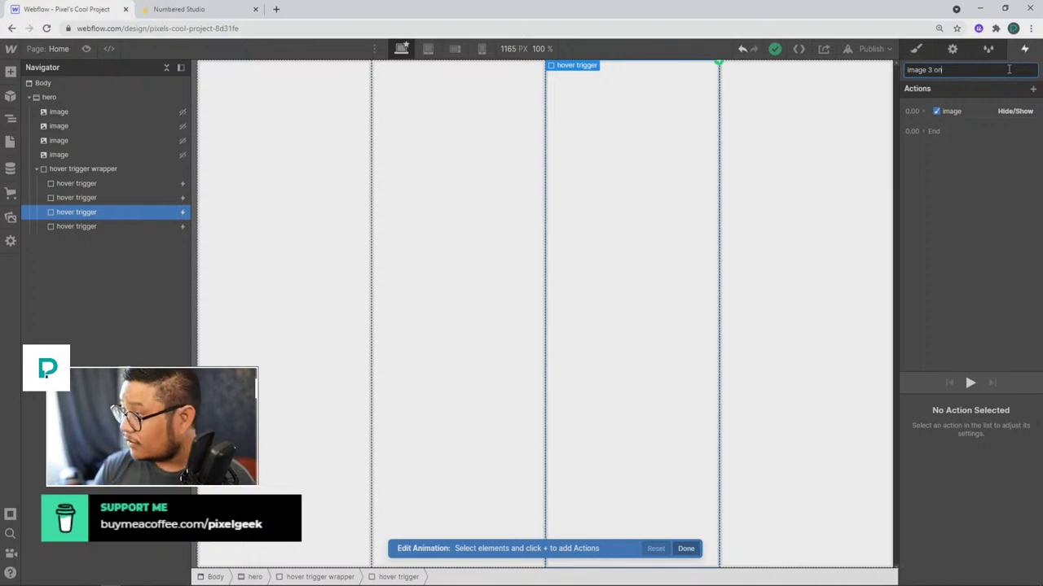
key("Return")
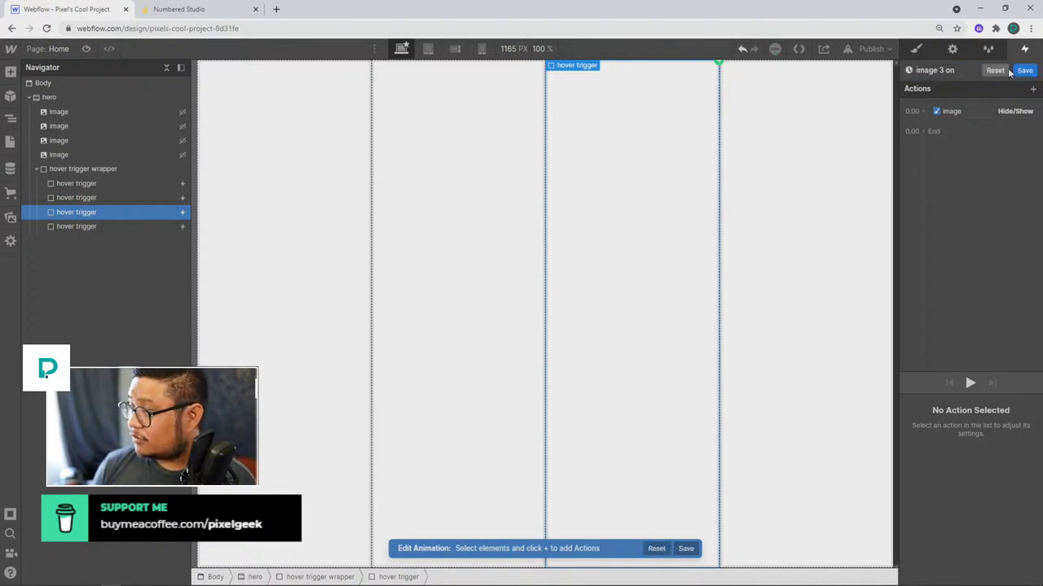
Change the target of the Hide/Show action in "image 3 on" to the third image and save the animation.
right_click(970, 113)
left_click(969, 140)
left_click(95, 154)
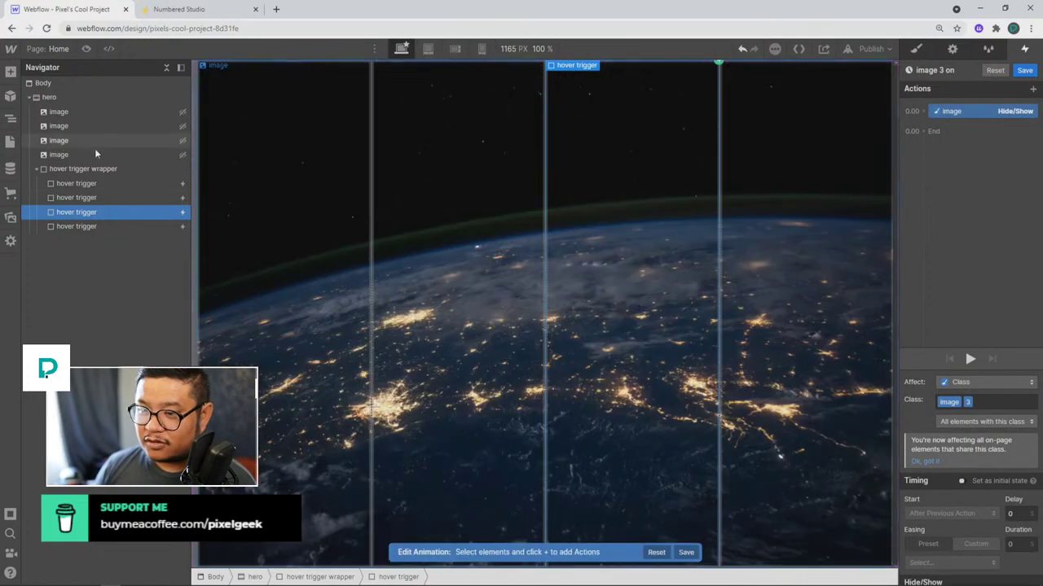
left_click(1024, 70)
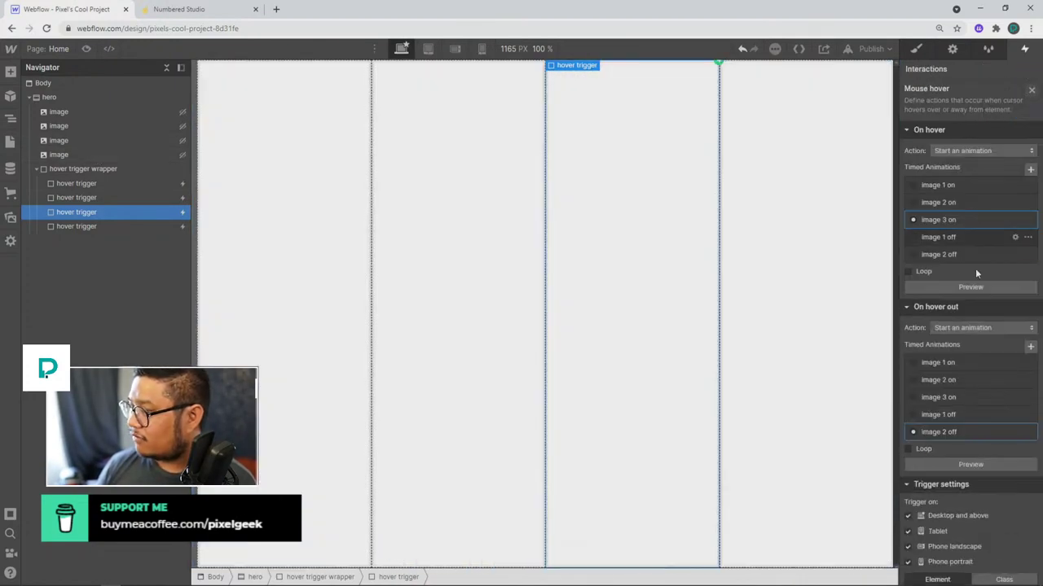
Duplicate the "image 2 off" animation for the third trigger's hover-out and rename the copy "image 3 off".
left_click(1028, 432)
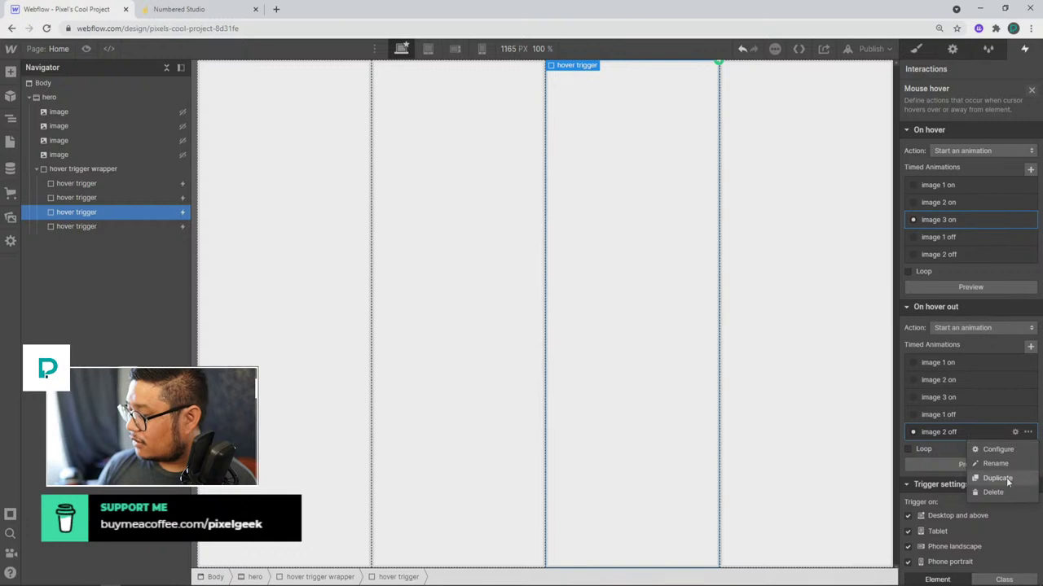
left_click(1008, 479)
left_click(937, 466)
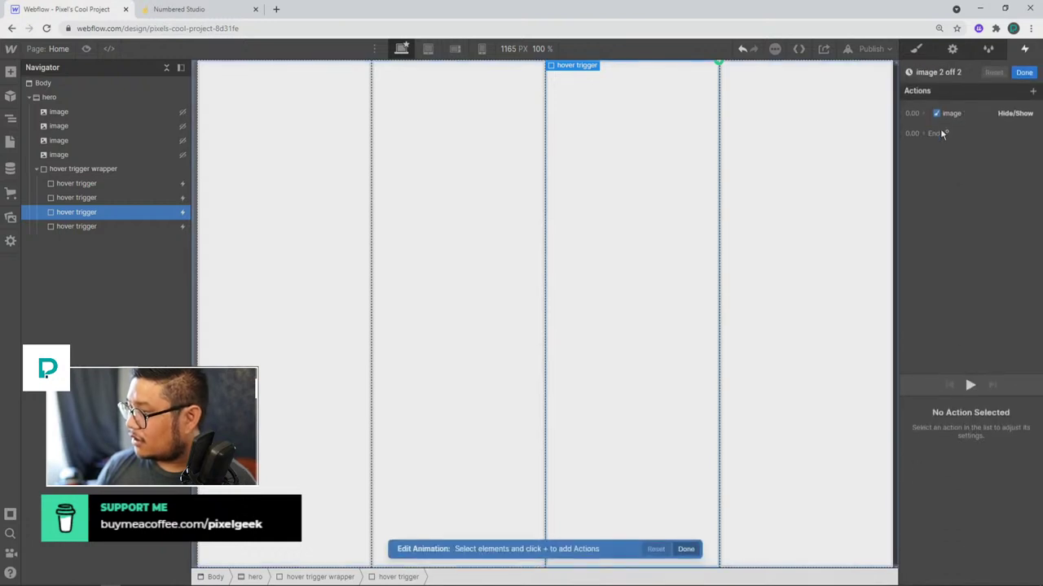
left_click(953, 71)
left_click(958, 71)
key("ctrl+shift+Left")
key("ctrl+shift+Left")
key("ctrl+shift+Left")
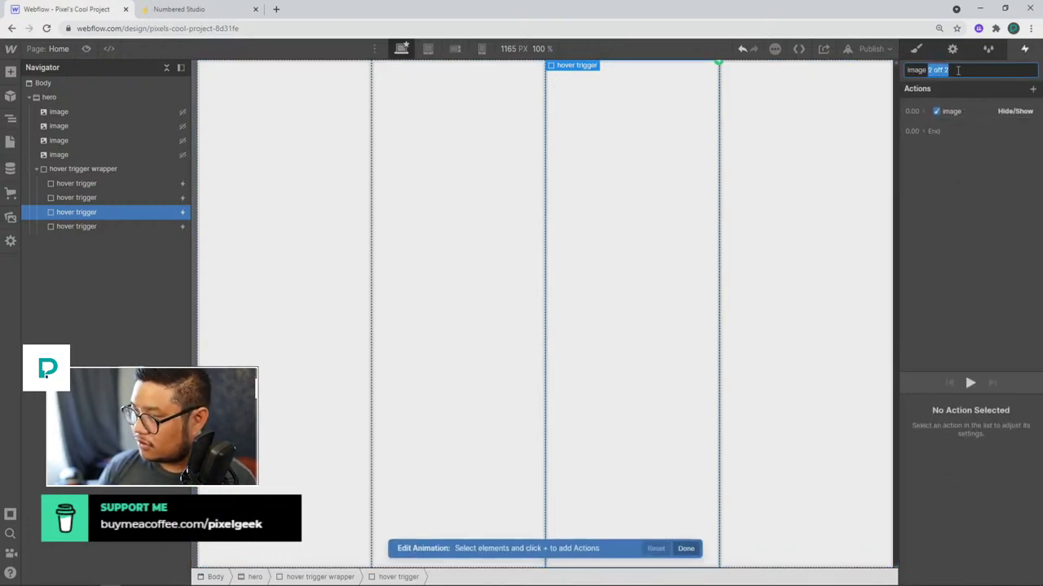
type("3 off")
key("Return")
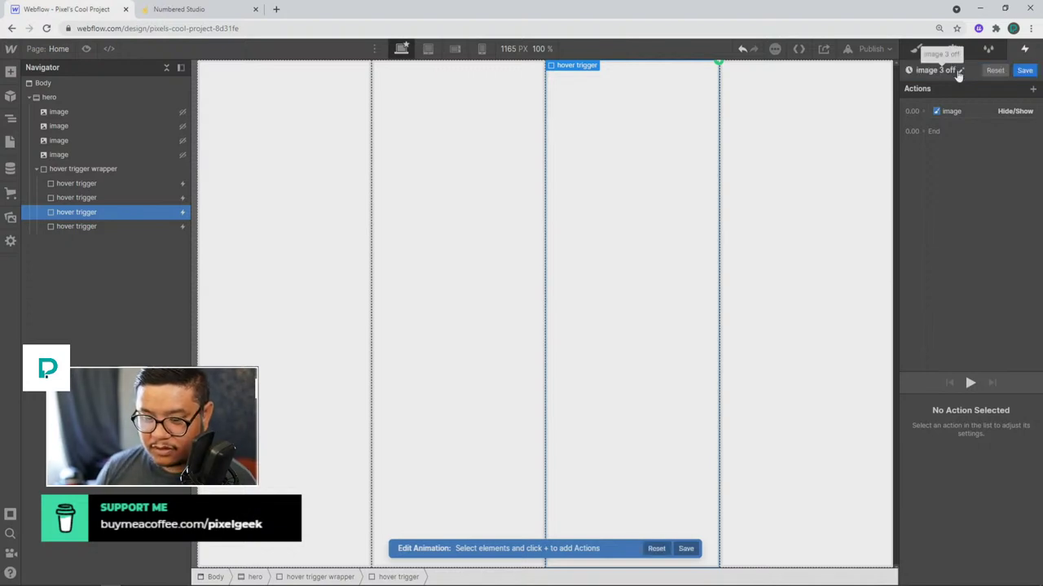
Change the target of the Hide/Show action in "image 3 off" to the third image and save the animation.
left_click_drag(950, 111, 945, 104)
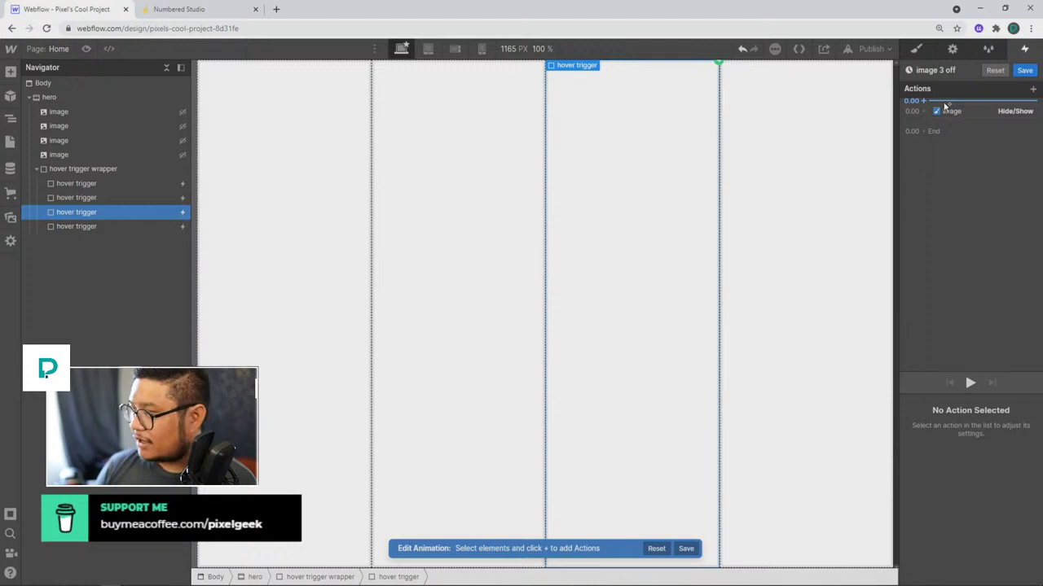
left_click_drag(945, 104, 963, 120)
left_click(962, 109)
left_click(971, 140)
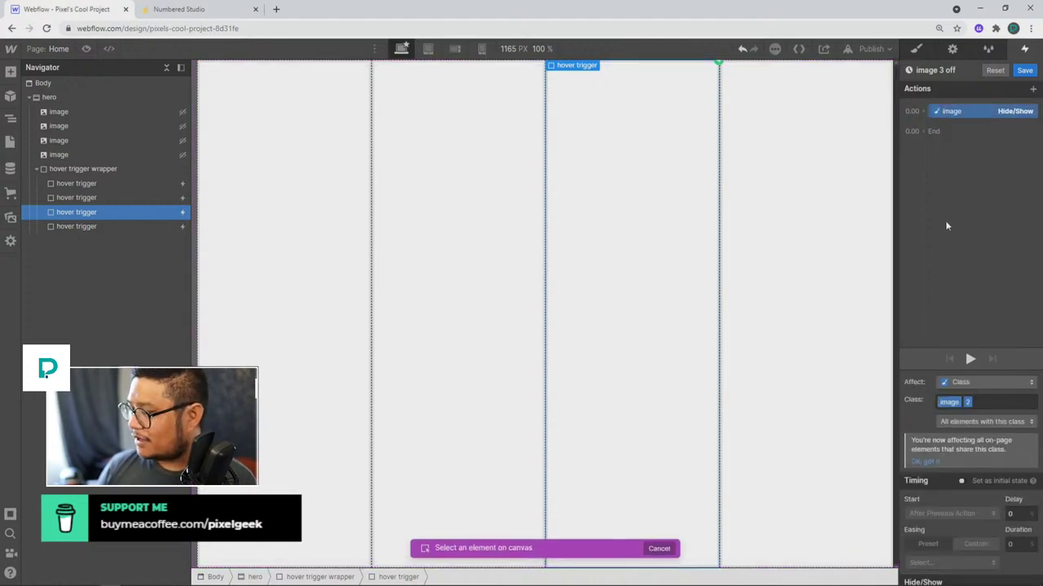
left_click(82, 140)
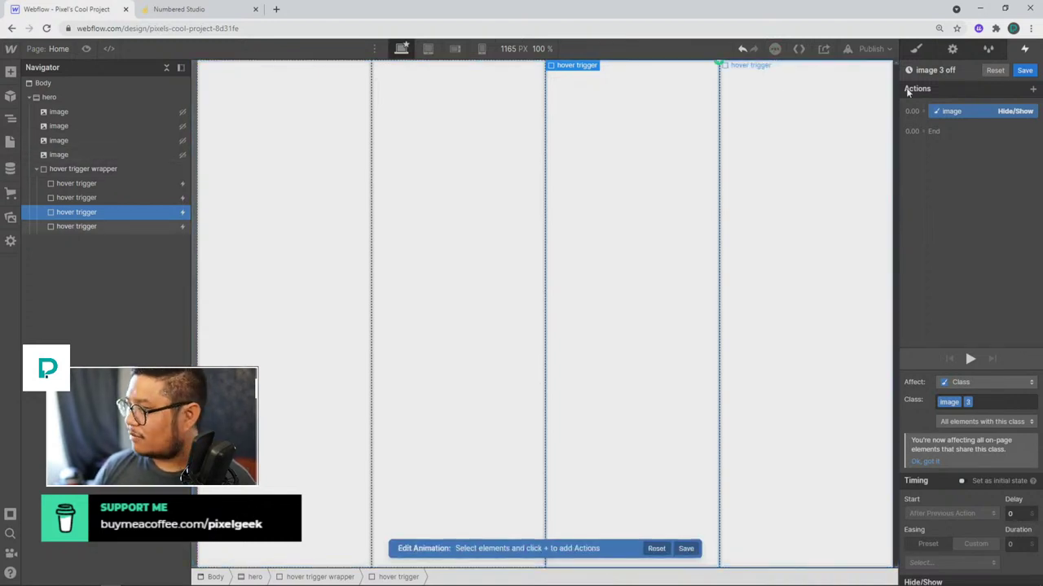
left_click(1023, 71)
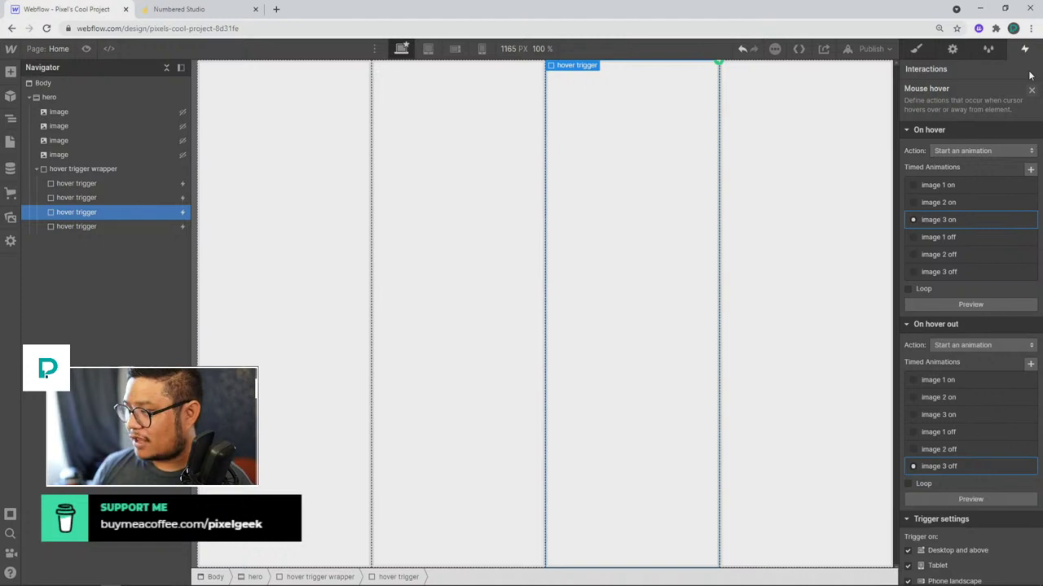
Preview the page to test the hover animations of the first three triggers, and return to editing.
left_click(918, 50)
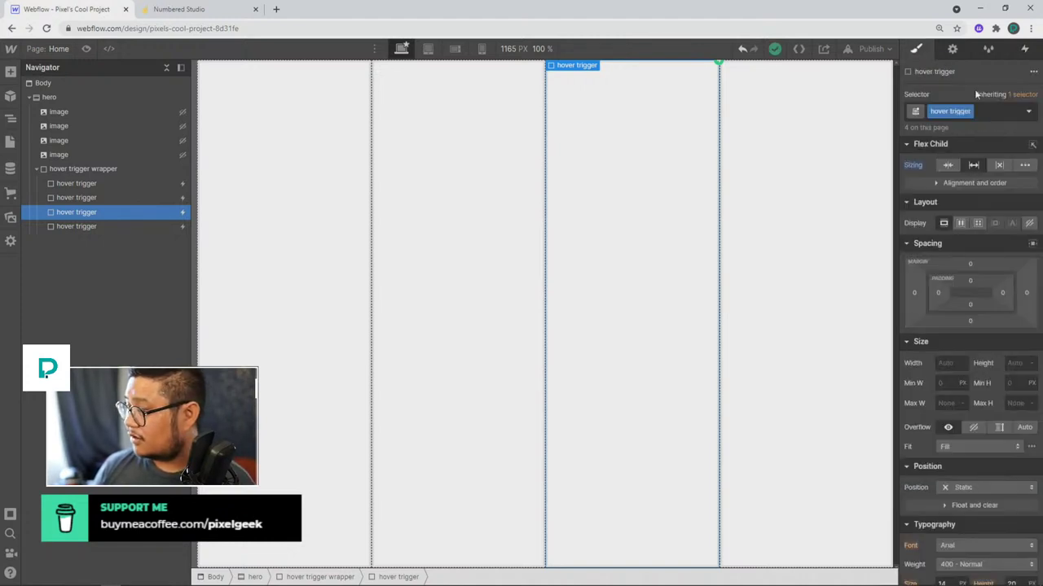
left_click(86, 48)
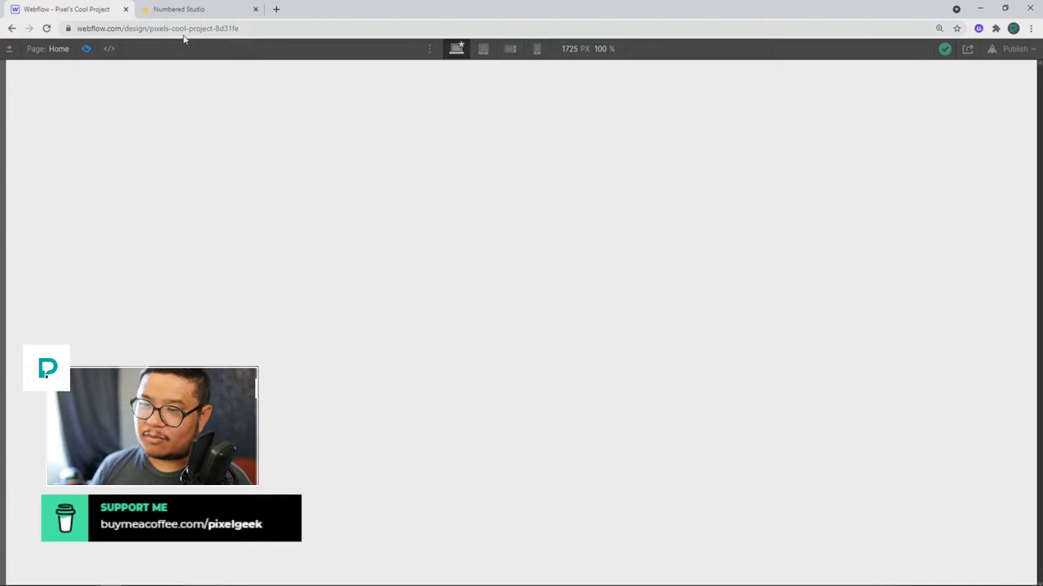
left_click(86, 48)
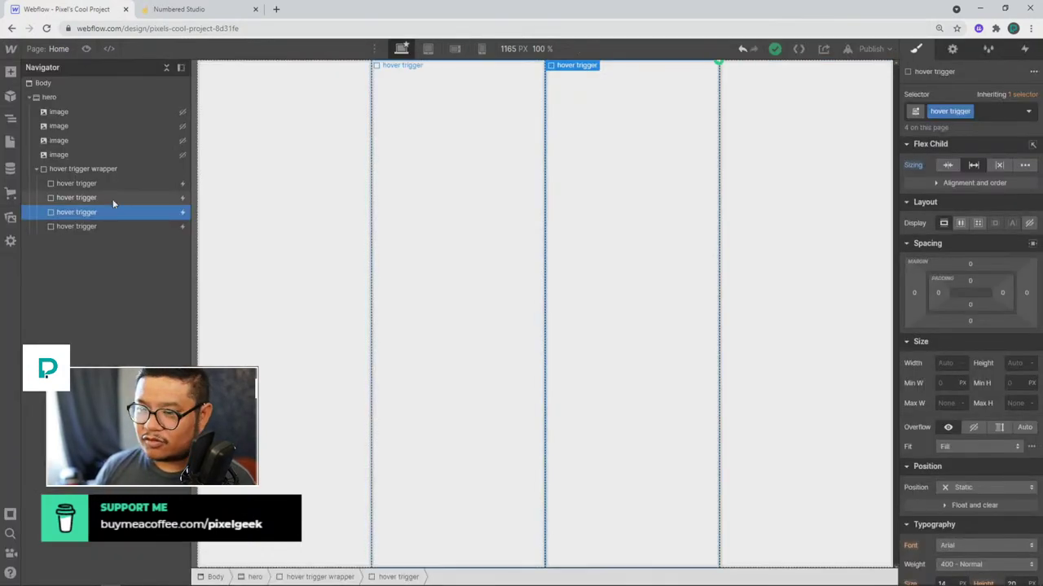
Duplicate the "image 3 on" animation in the fourth trigger's mouse hover interaction and open the copy for editing.
left_click(101, 226)
left_click(1024, 49)
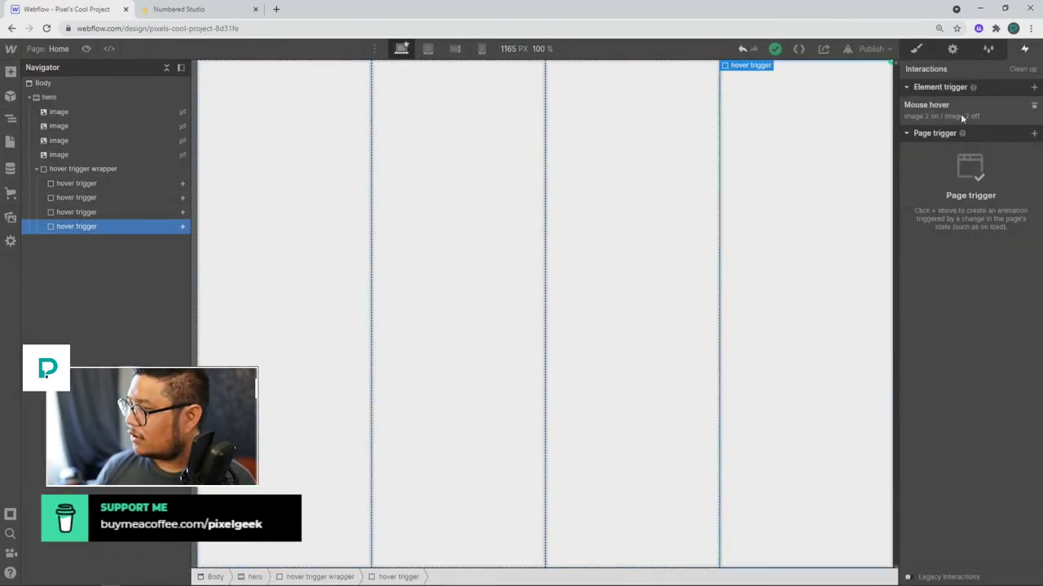
left_click(937, 102)
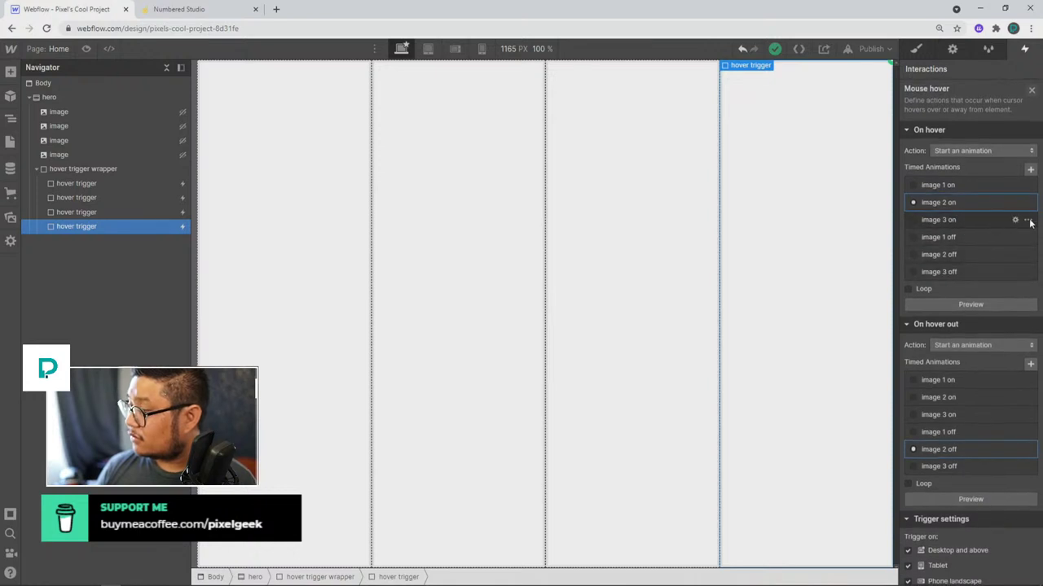
left_click(1027, 220)
left_click(1018, 258)
left_click(949, 236)
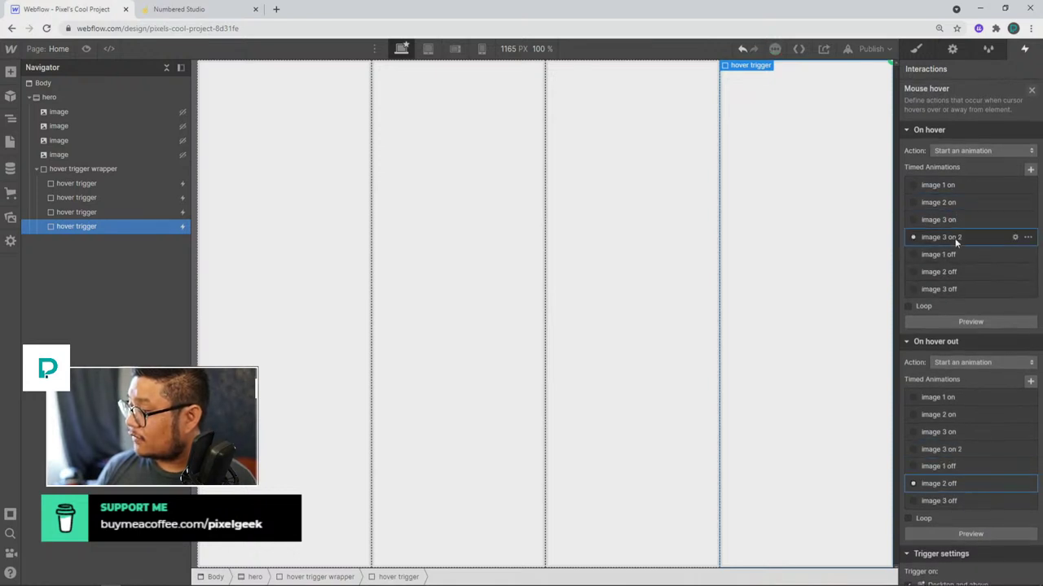
Rename the copied hover animation "image 4 on" and save it.
left_click(953, 69)
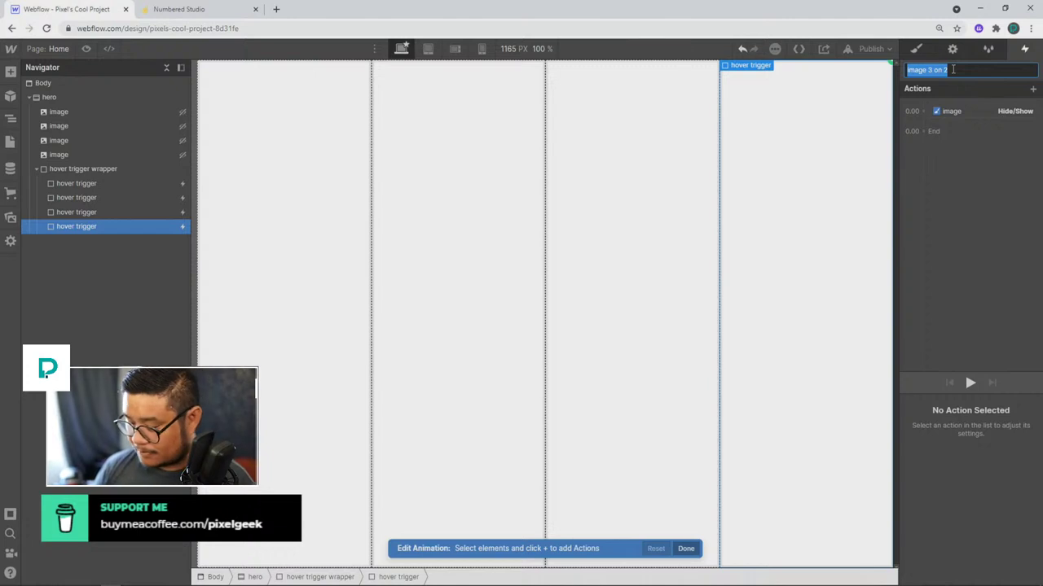
left_click(953, 69)
key("BackSpace")
key("BackSpace")
key("BackSpace")
key("BackSpace")
key("BackSpace")
key("BackSpace")
type("4")
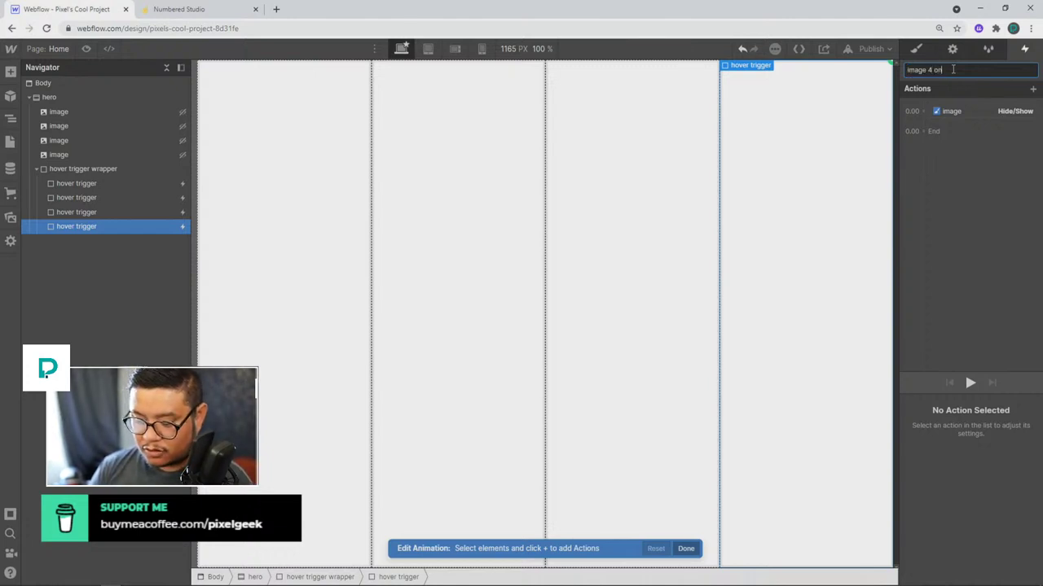
type(" on")
key("Return")
left_click(1027, 70)
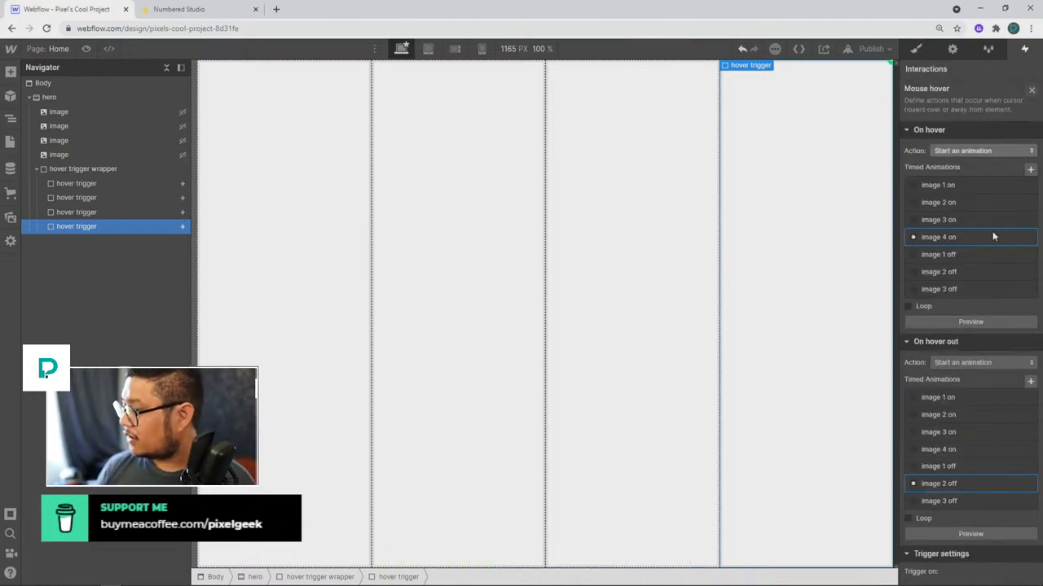
Duplicate the "image 3 off" animation for the fourth trigger's hover-out and rename the copy "image 4 off".
left_click(1027, 501)
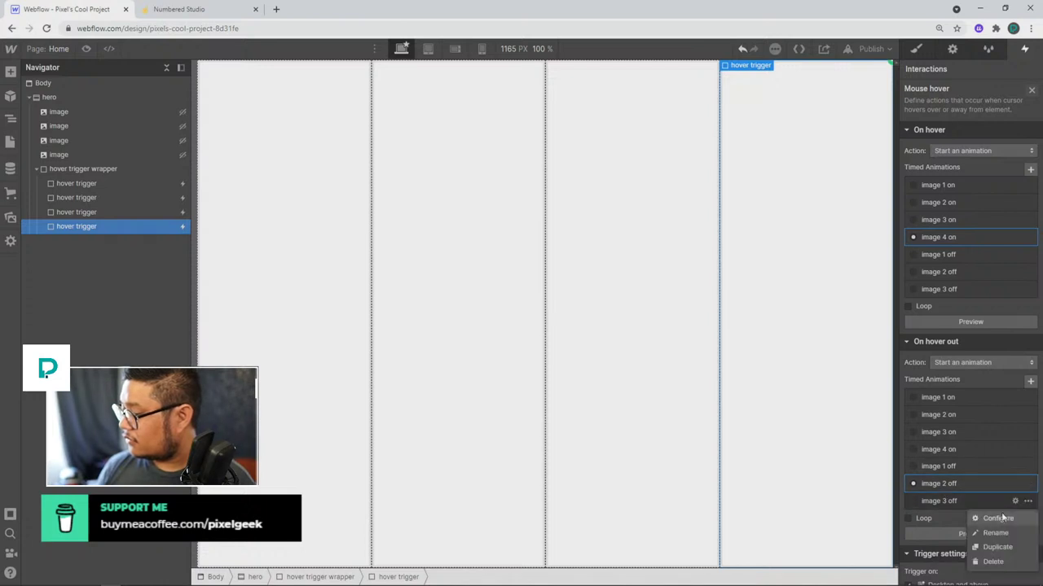
left_click(997, 546)
left_click(949, 535)
left_click(1014, 535)
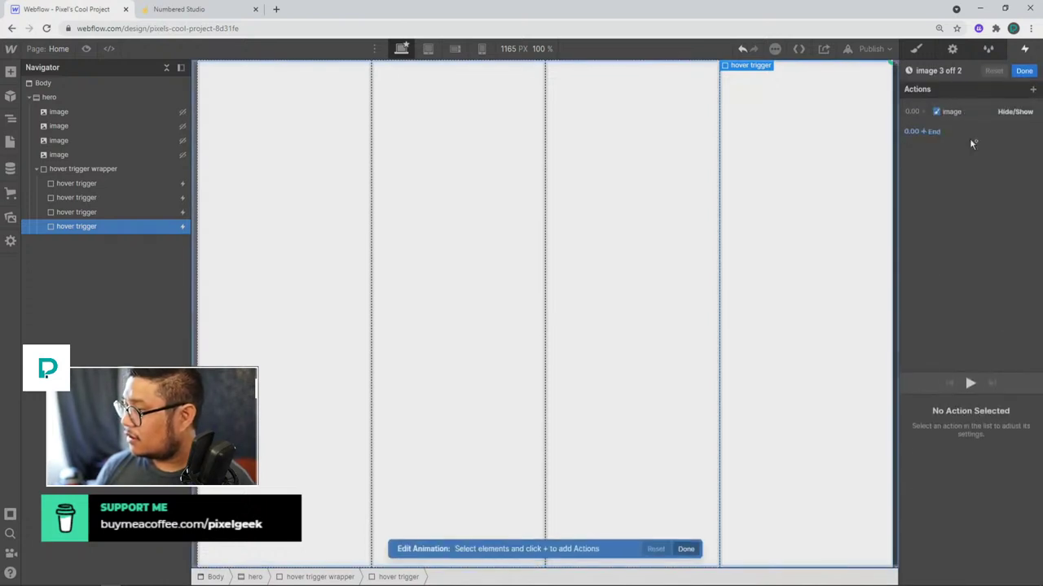
left_click(967, 72)
left_click(967, 72)
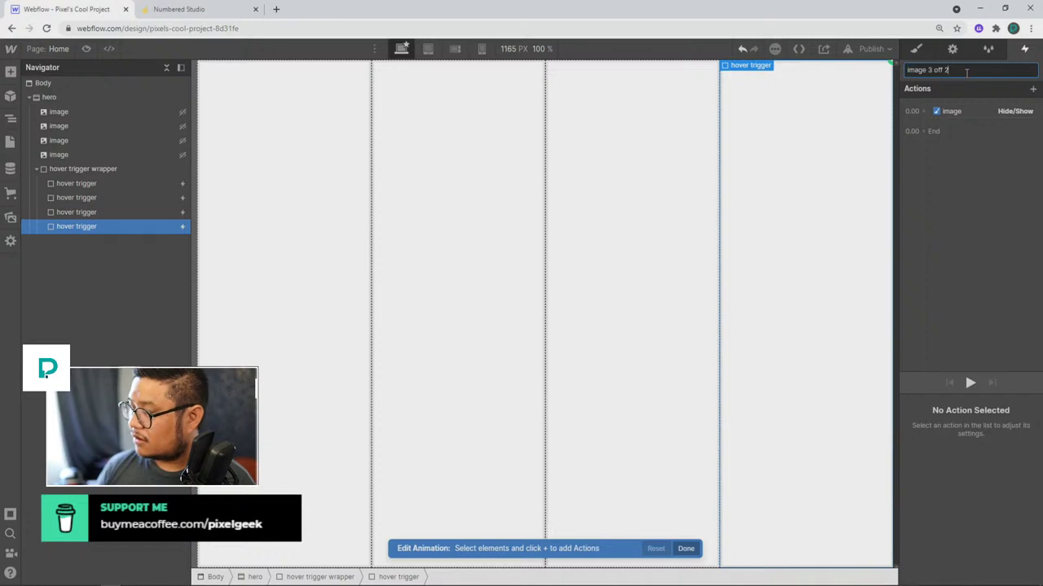
key("ctrl+shift+Left")
key("ctrl+shift+Left")
key("ctrl+shift+Left")
type("4 off")
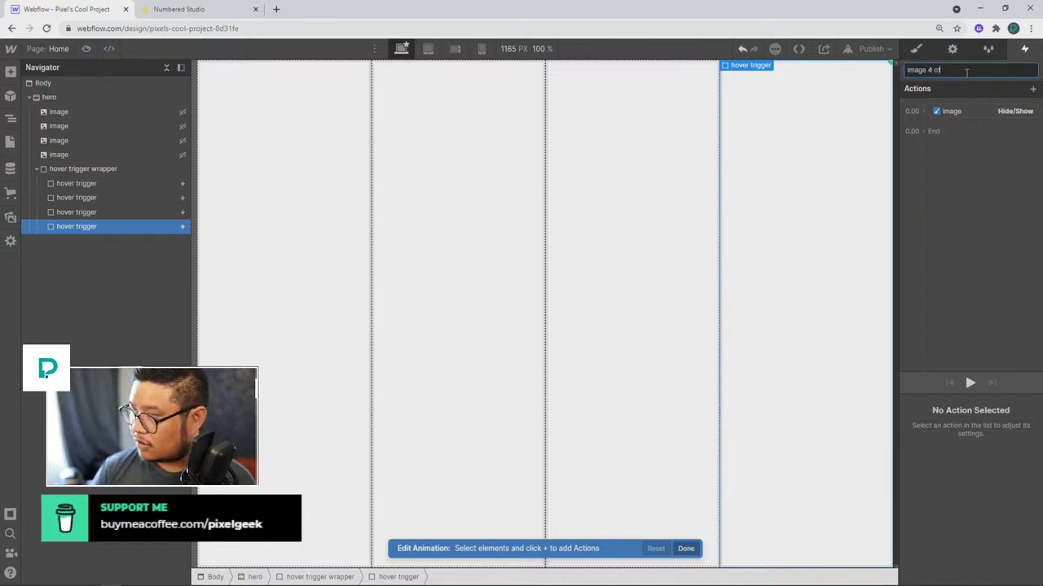
key("Return")
Change the target of the Hide/Show action in "image 4 off" to the fourth image and save the animation.
right_click(941, 108)
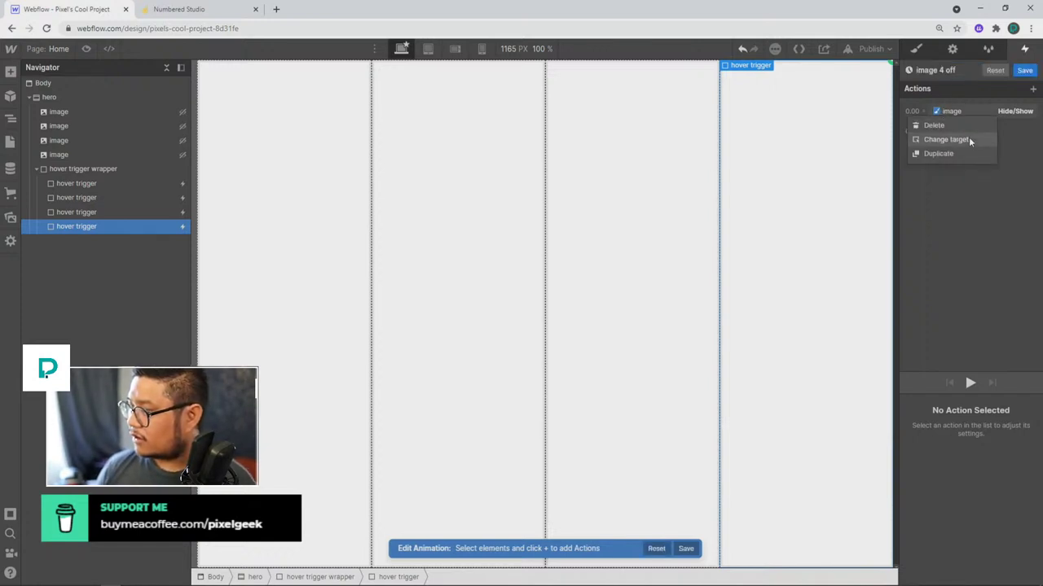
left_click(970, 135)
left_click(65, 155)
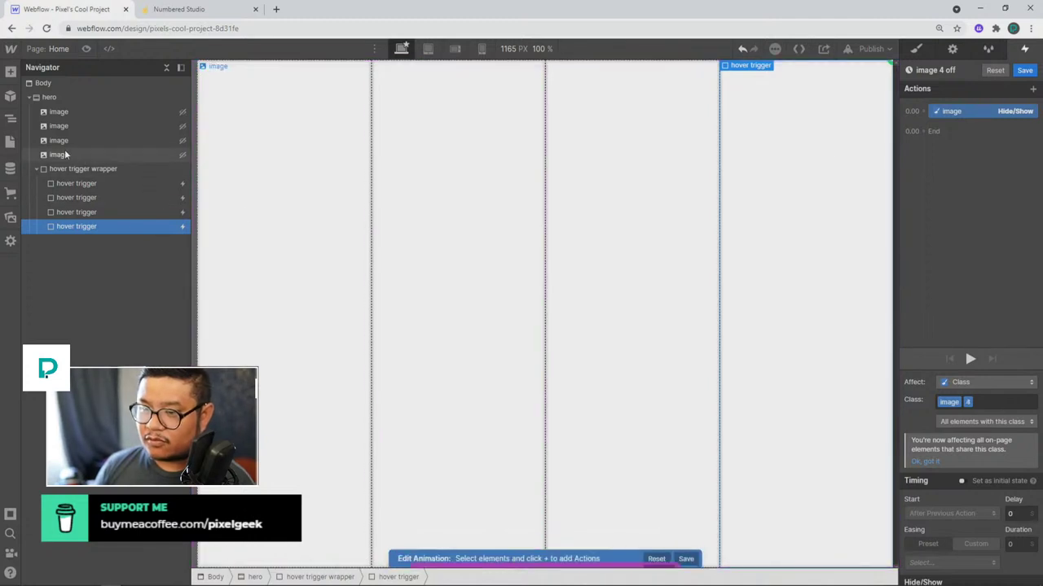
left_click(1025, 70)
Change the target of the Hide/Show action in "image 4 on" to the fourth image and save the animation.
left_click(939, 238)
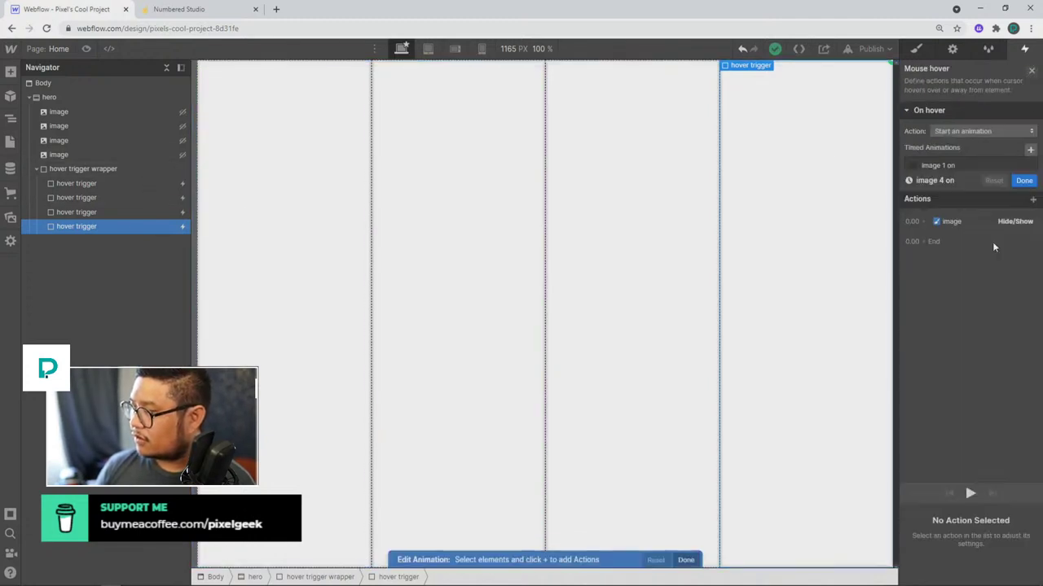
right_click(961, 110)
left_click(987, 140)
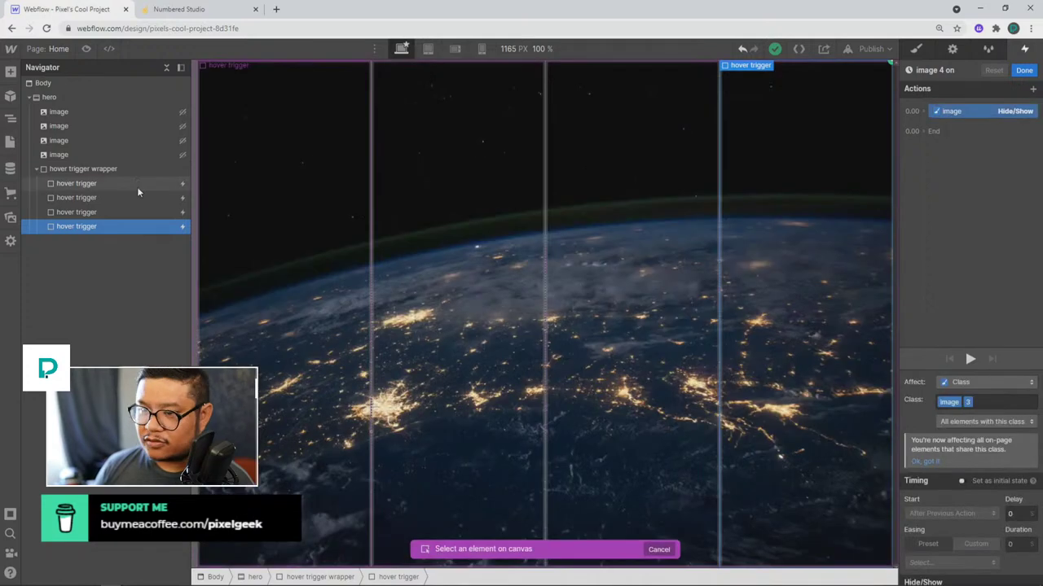
left_click(65, 155)
left_click(1023, 70)
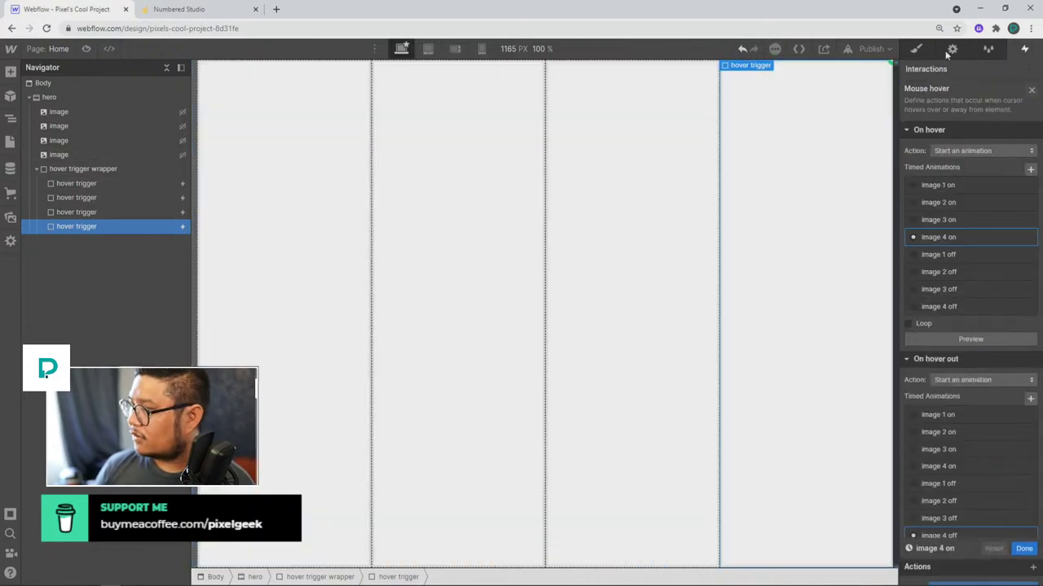
Preview the page to test the hover animations of all four triggers.
left_click(917, 48)
left_click(87, 49)
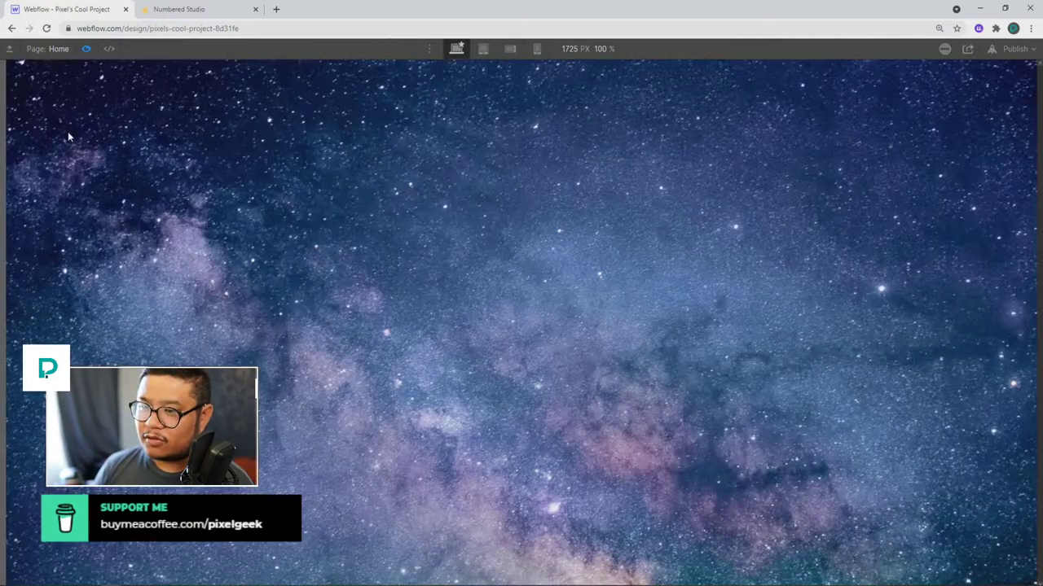